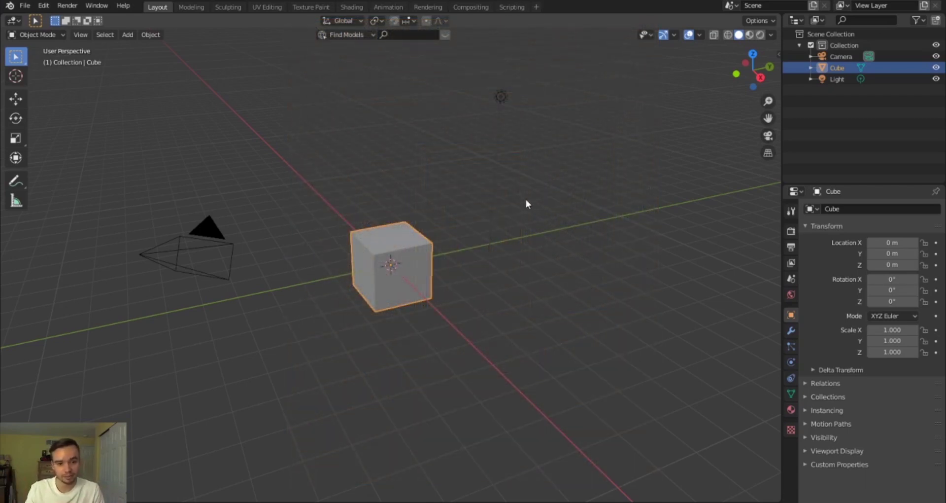
- Delete the light and the default cube from the scene
click(501, 96)
key(x)
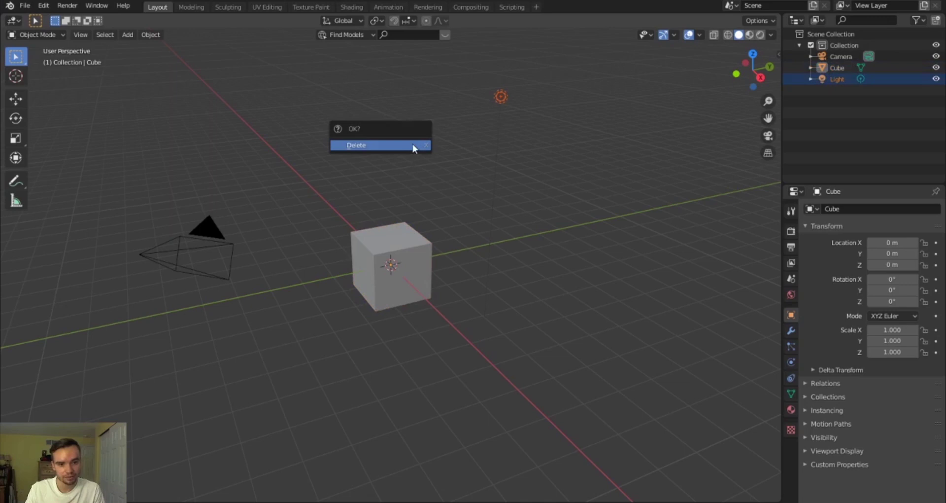
click(413, 145)
drag(476, 193, 360, 285)
key(x)
click(362, 287)
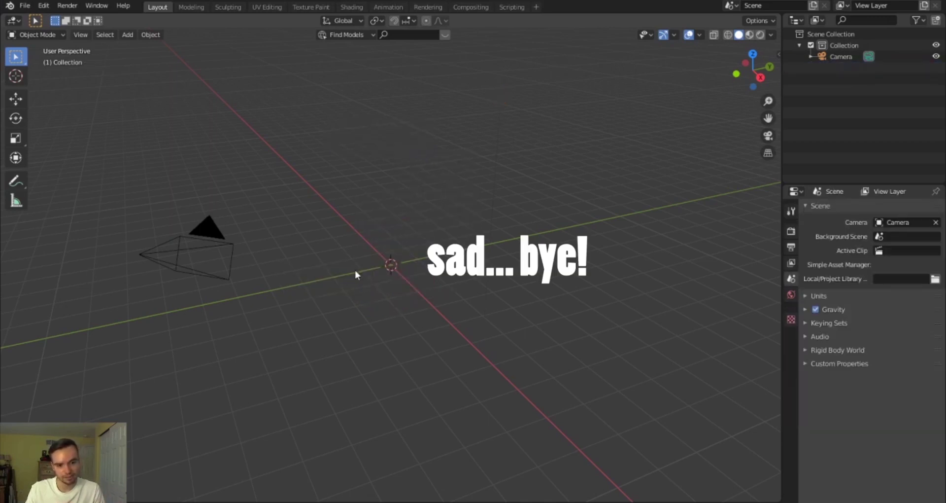
- Add a plane mesh at the world origin
key(shift+a)
mouse_move(383, 251)
mouse_move(345, 33)
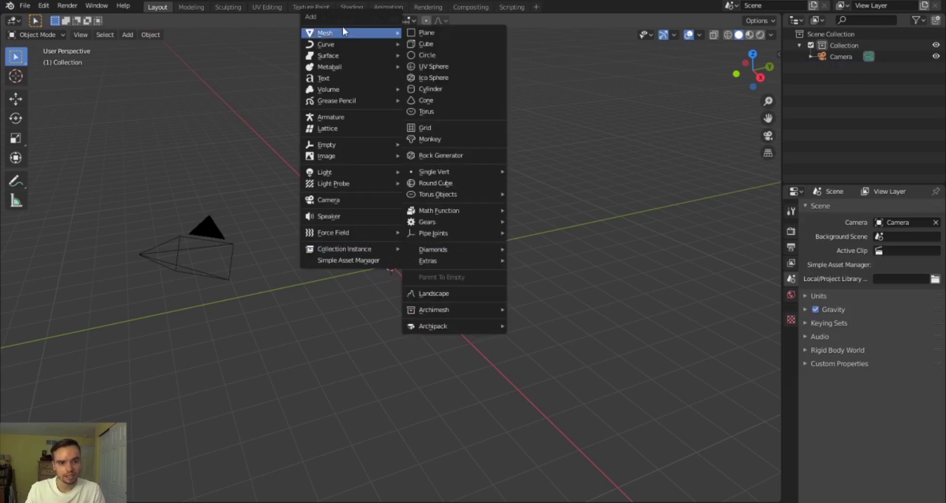
click(405, 33)
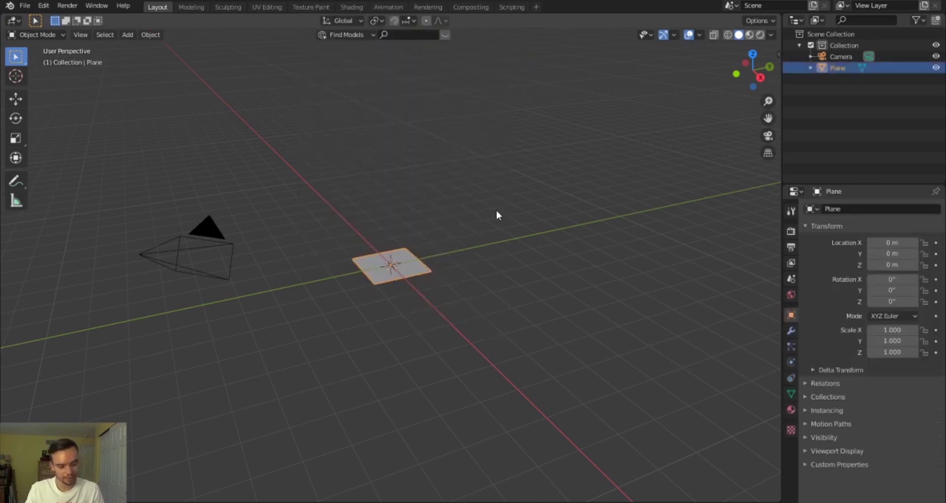
- Scale the plane's geometry by a factor of 5 in Edit Mode
key(Tab)
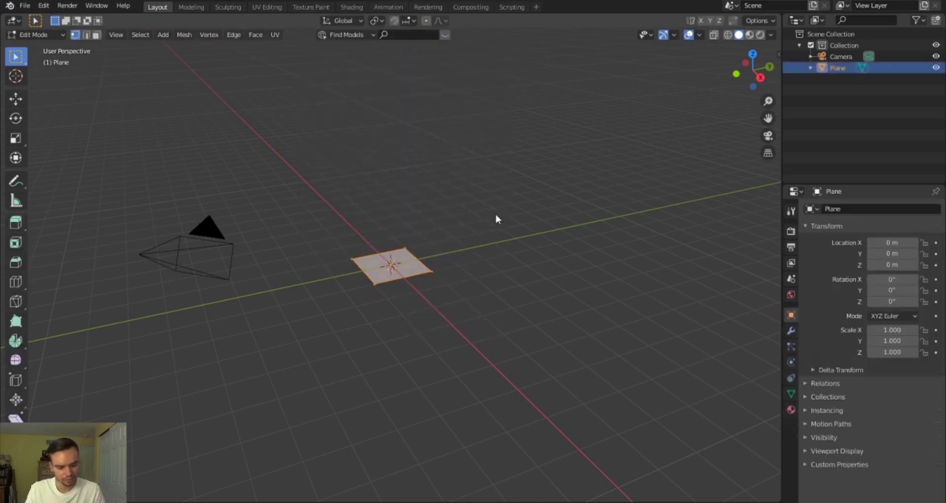
key(s)
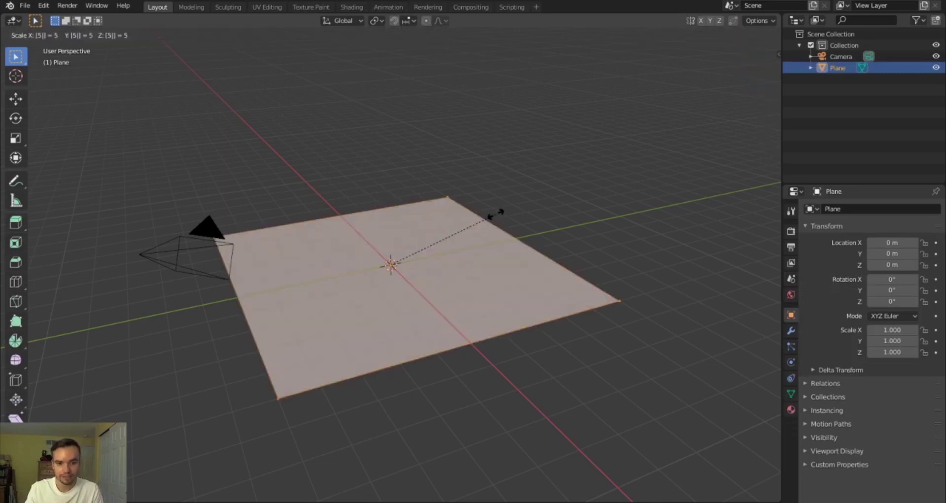
click(496, 216)
- Subdivide the whole plane twice
mouse_move(453, 321)
middle_down()
mouse_move(480, 313)
mouse_move(482, 302)
mouse_move(458, 314)
middle_up()
scroll(479, 295, down, 4)
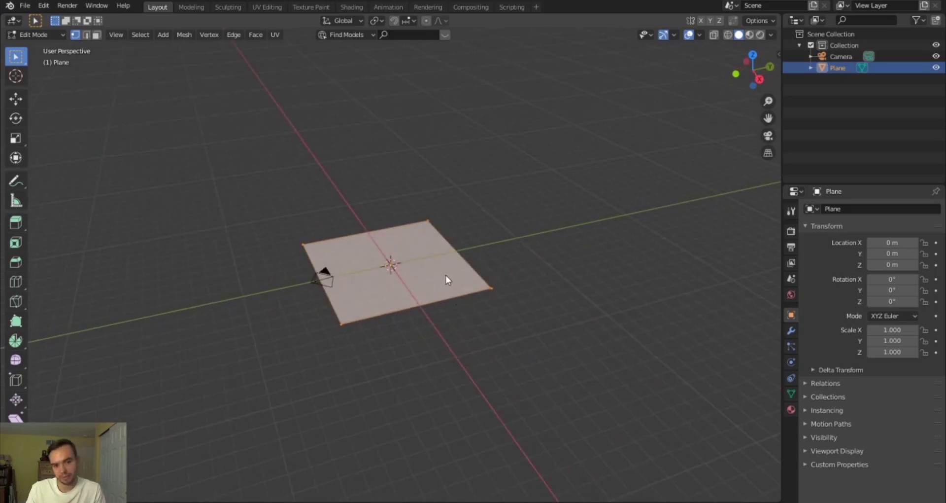
middle_drag(431, 310, 385, 302)
scroll(443, 305, up, 4)
right_click(385, 303)
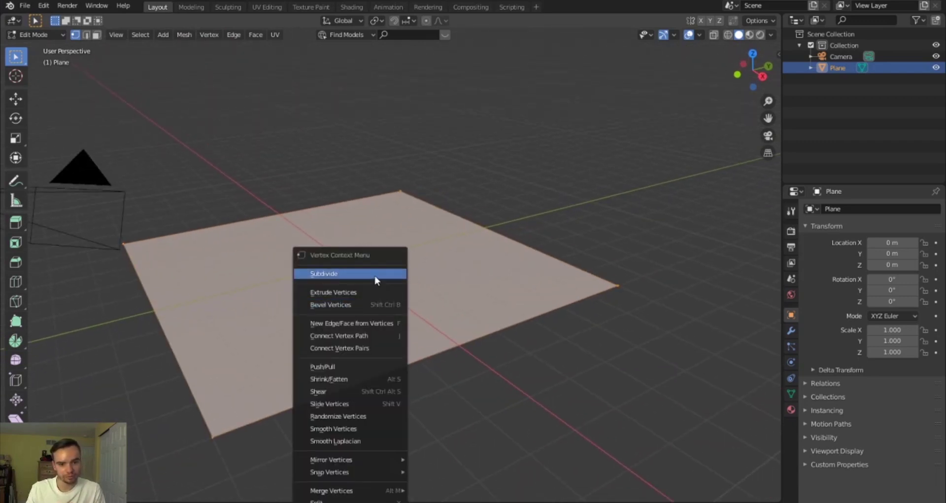
click(376, 280)
right_click(376, 280)
click(376, 278)
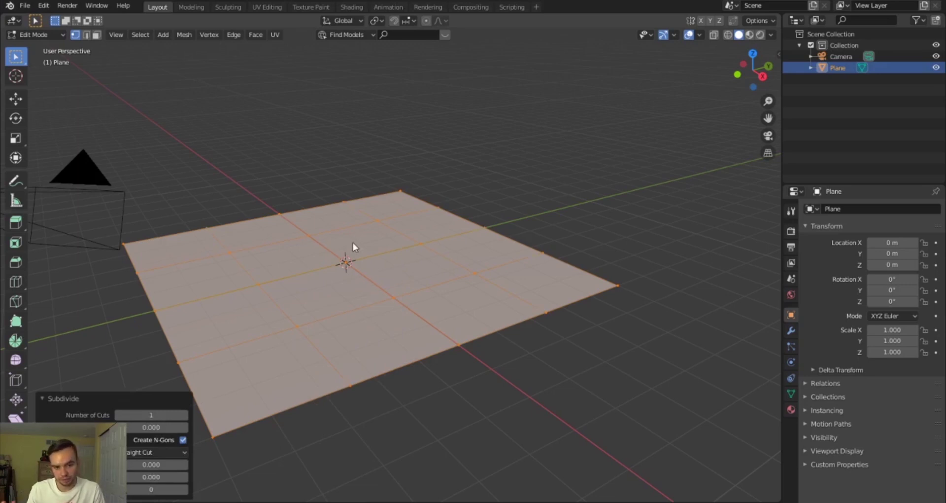
- Set the last subdivision of the plane to 50 cuts and return to Object Mode
click(152, 416)
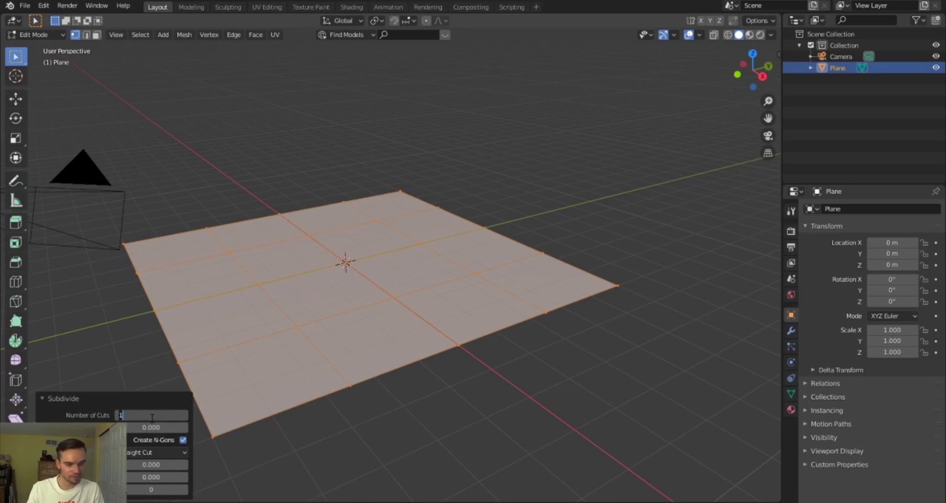
text(50)
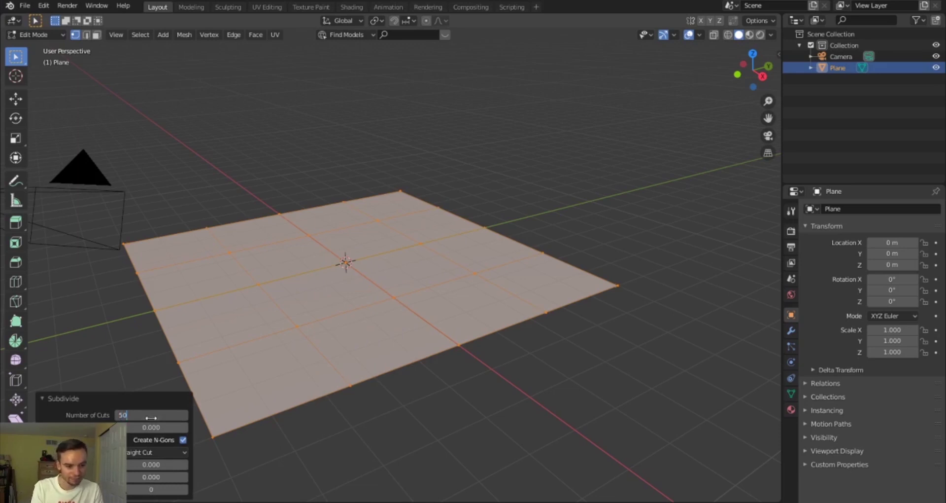
key(Return)
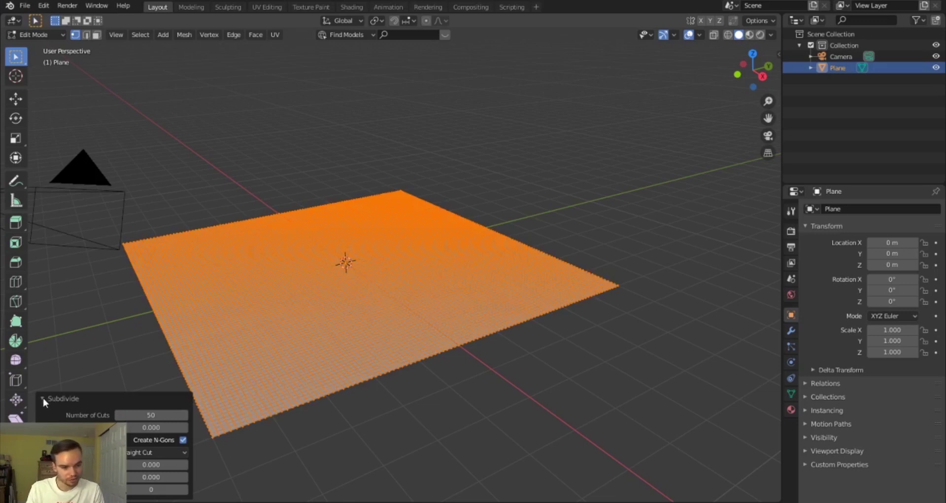
click(42, 398)
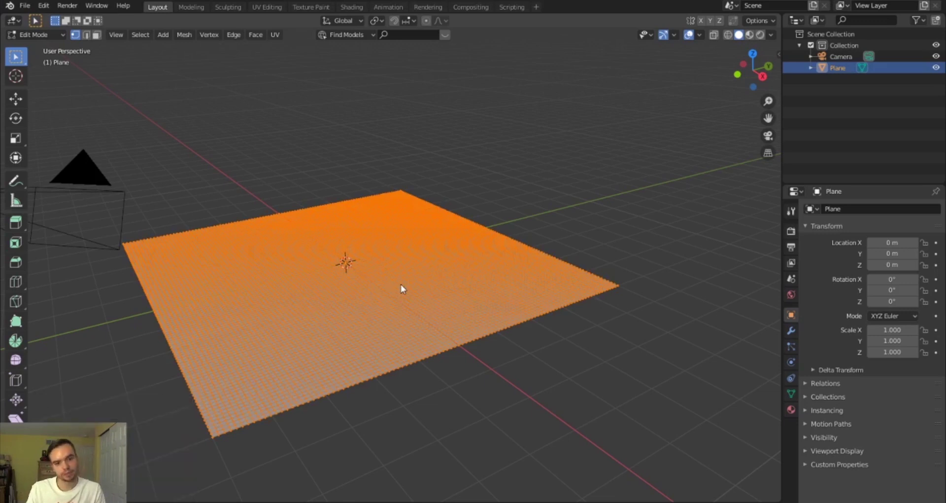
key(Tab)
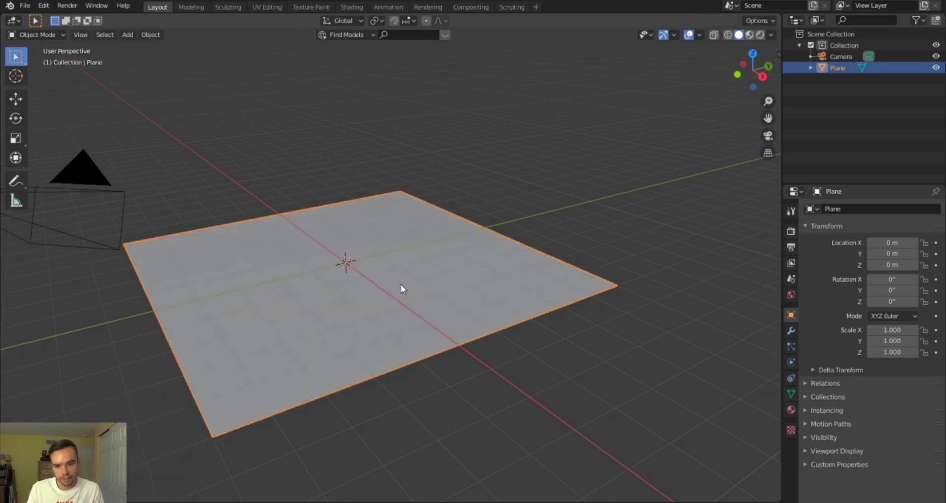
- Add a Subdivision Surface modifier to the plane with 4 viewport and 5 render subdivisions, then deselect the plane
click(791, 330)
click(841, 209)
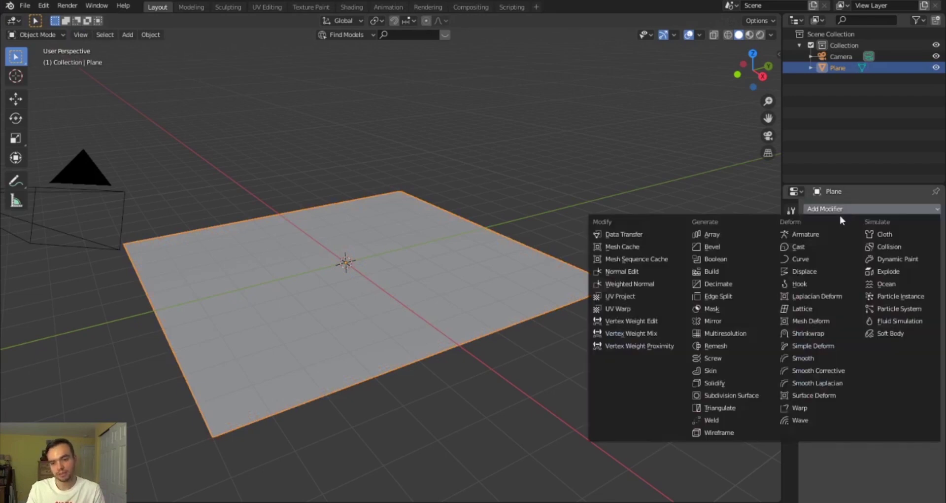
click(744, 395)
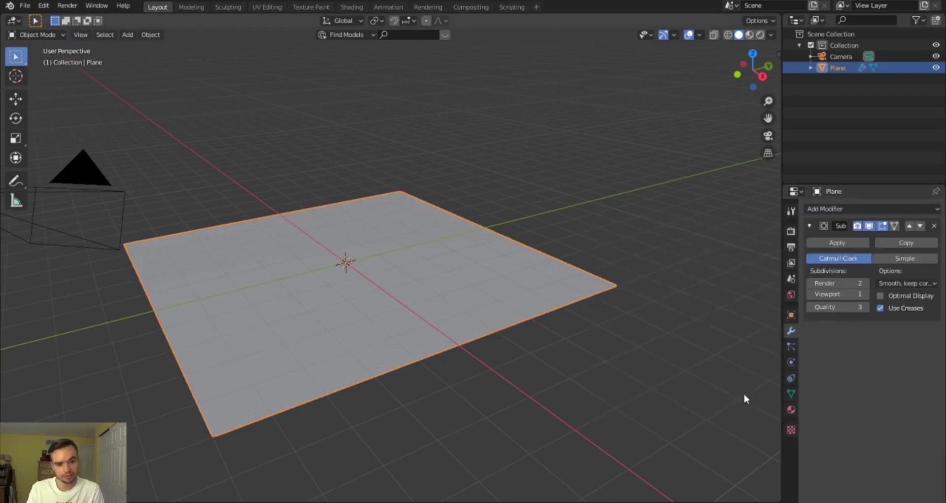
click(867, 295)
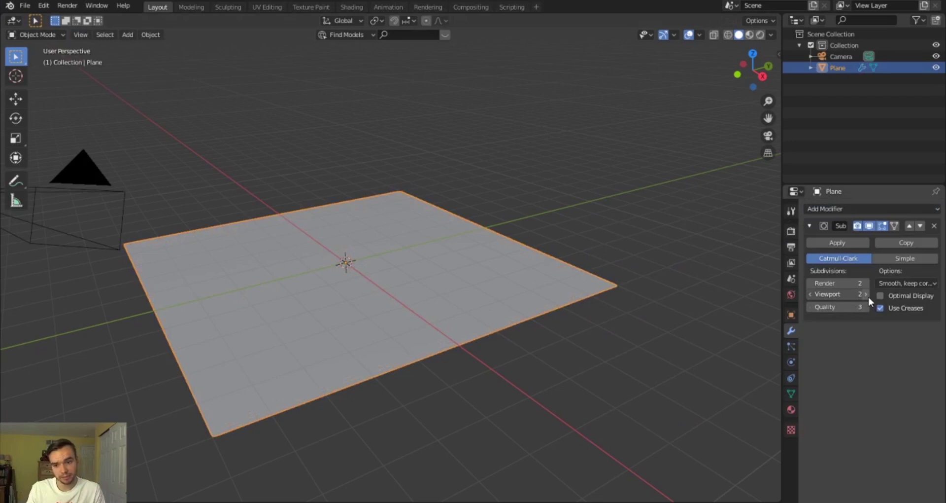
click(866, 294)
click(864, 283)
click(865, 283)
click(865, 282)
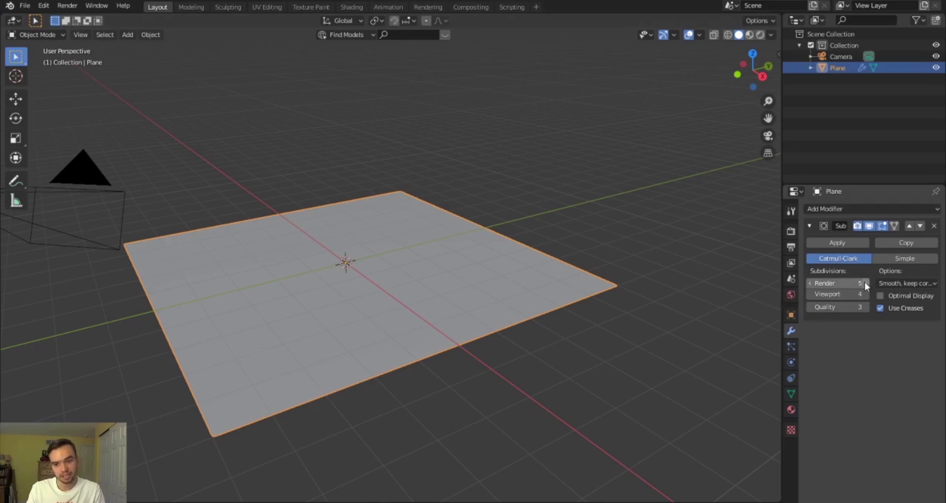
click(642, 297)
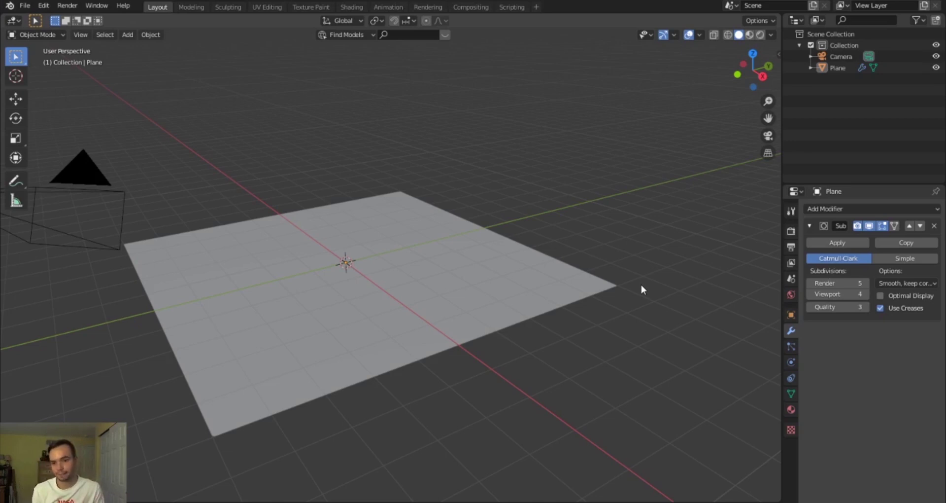
click(867, 211)
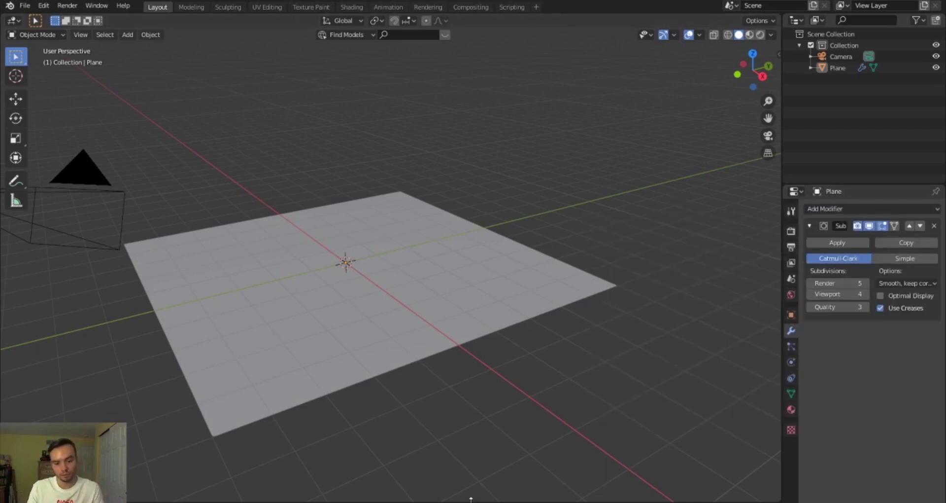
- Enlarge the timeline area below the 3D viewport and change it to the Shader Editor
drag(542, 500, 487, 317)
click(13, 326)
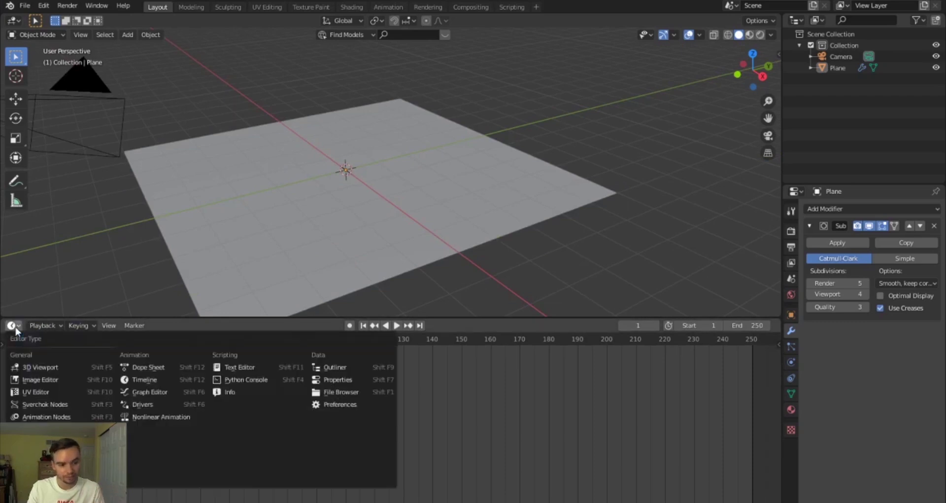
click(30, 405)
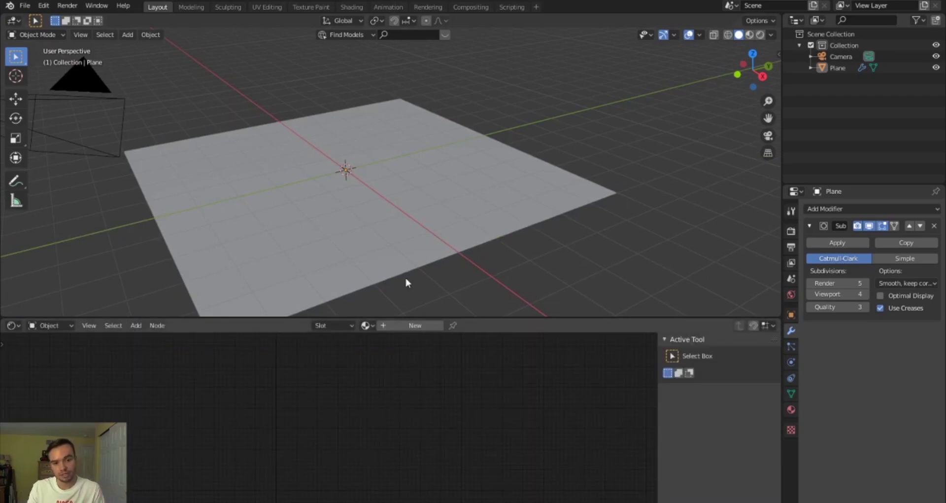
- Create a new material for the plane and move its Principled BSDF and Material Output nodes far apart
click(401, 245)
click(415, 325)
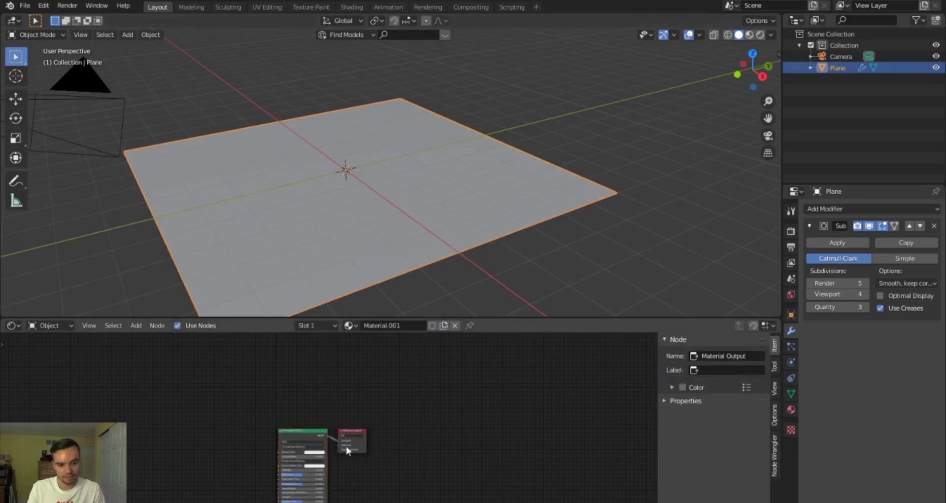
drag(291, 431, 122, 368)
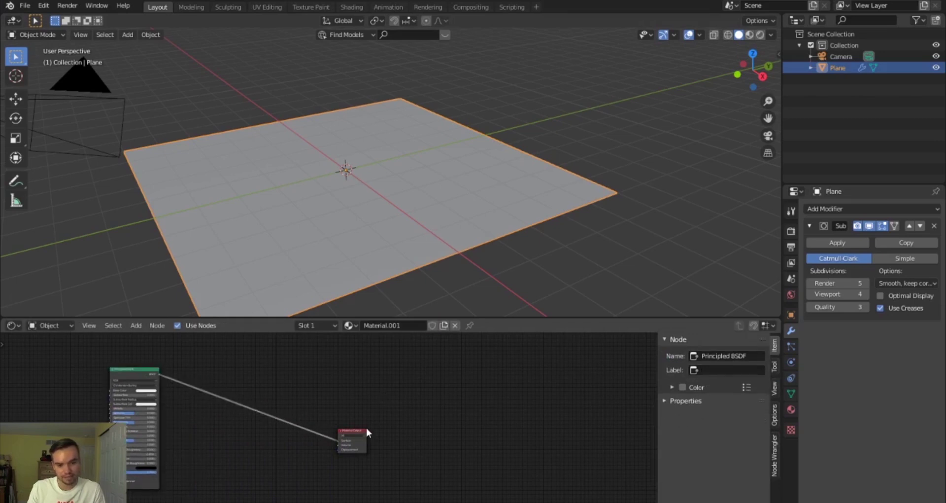
drag(359, 428, 402, 402)
scroll(389, 433, up, 4)
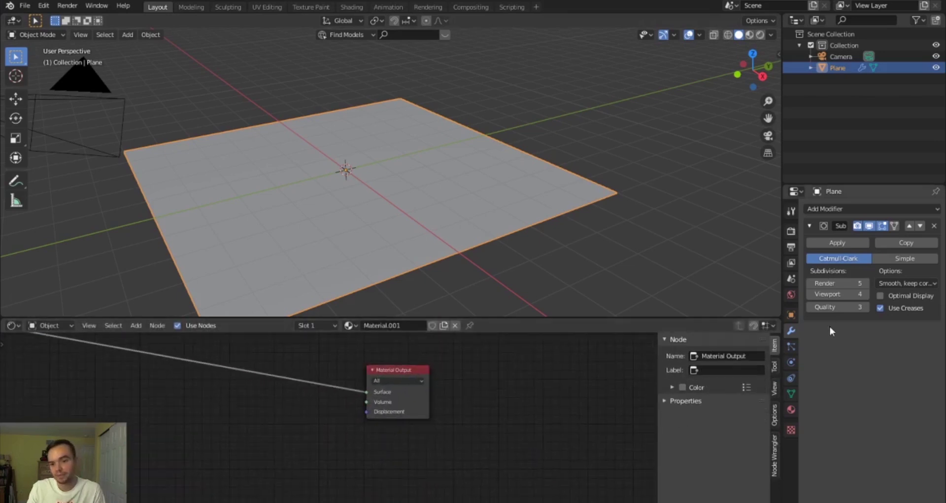
- Look through the material settings for displacement, then set the scene's render engine to Cycles
click(791, 410)
scroll(830, 392, down, 10)
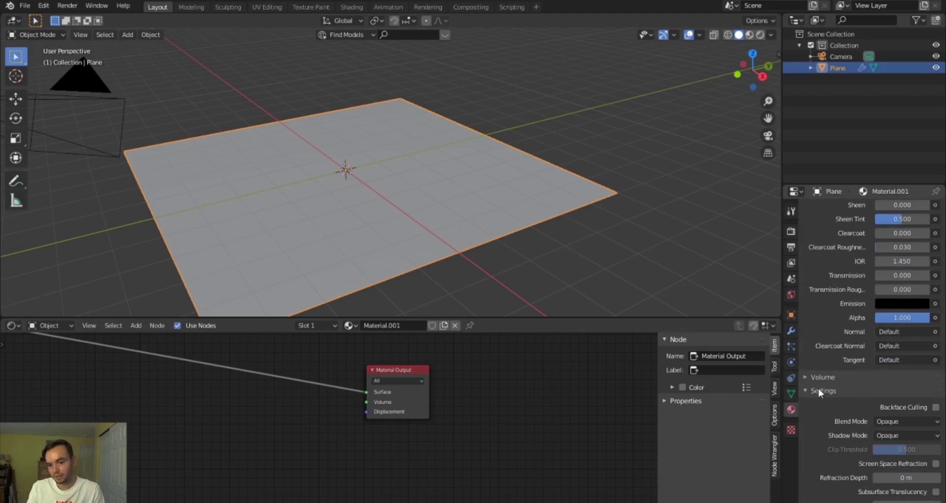
scroll(822, 395, up, 8)
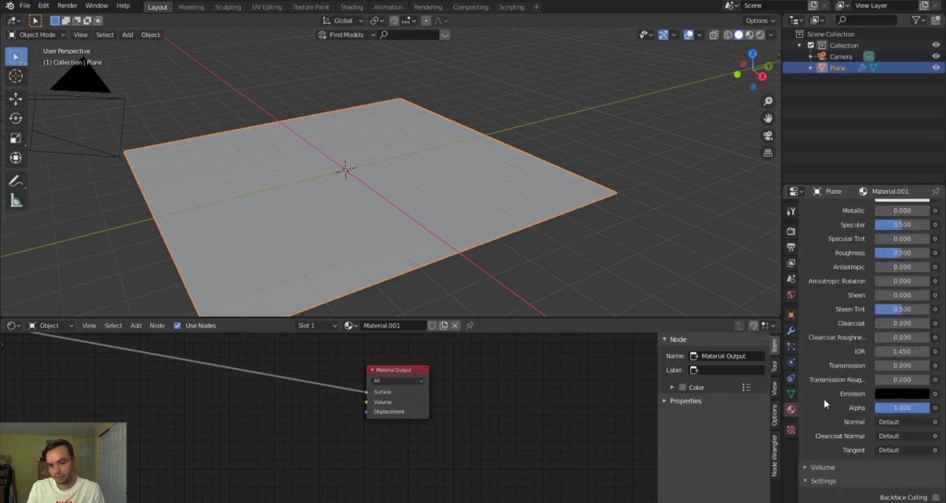
scroll(835, 409, down, 5)
scroll(820, 238, up, 4)
click(791, 231)
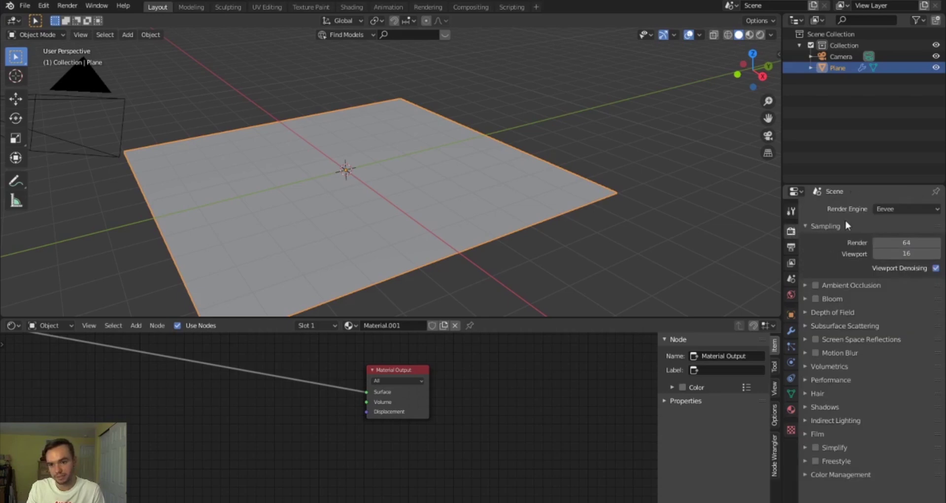
click(911, 205)
click(893, 244)
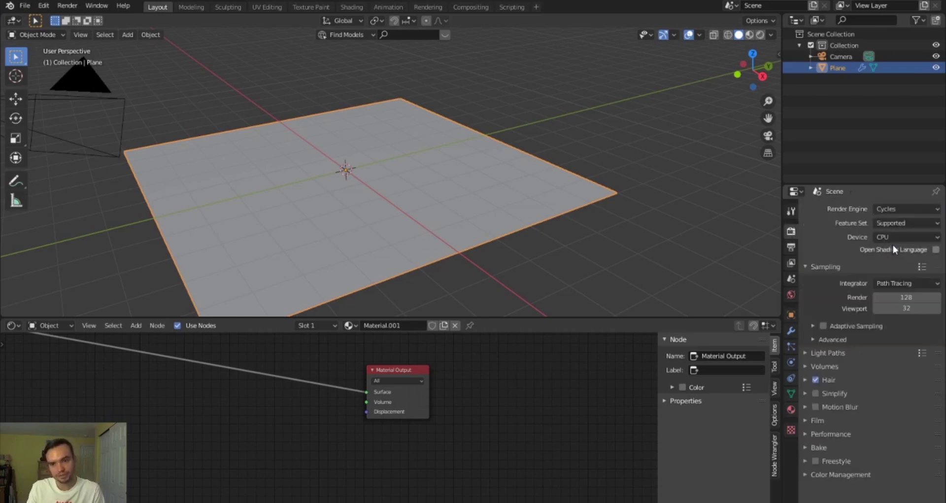
- Set the surface displacement method of the plane's material to Displacement and Bump
click(793, 410)
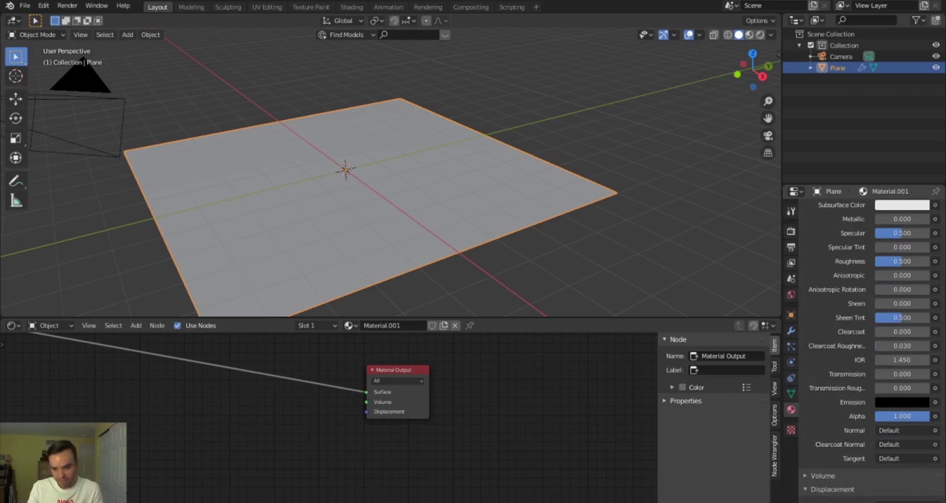
scroll(818, 487, down, 6)
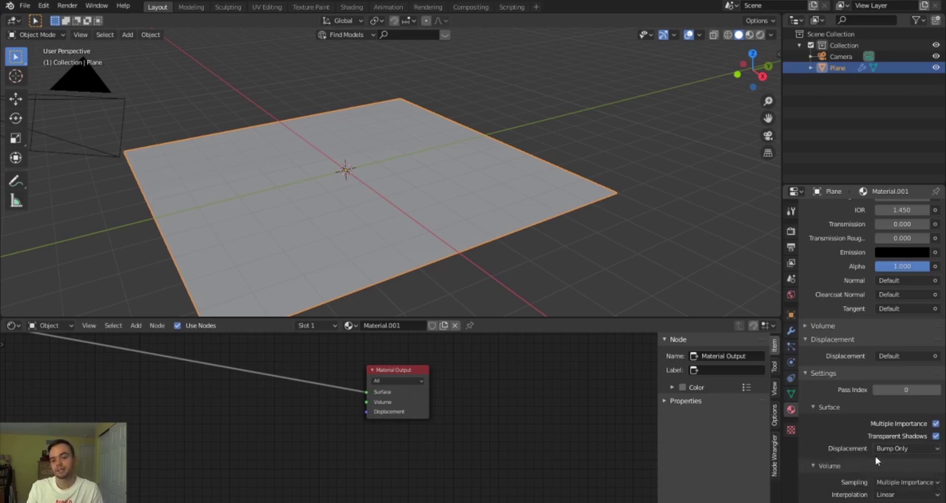
middle_drag(364, 433, 257, 434)
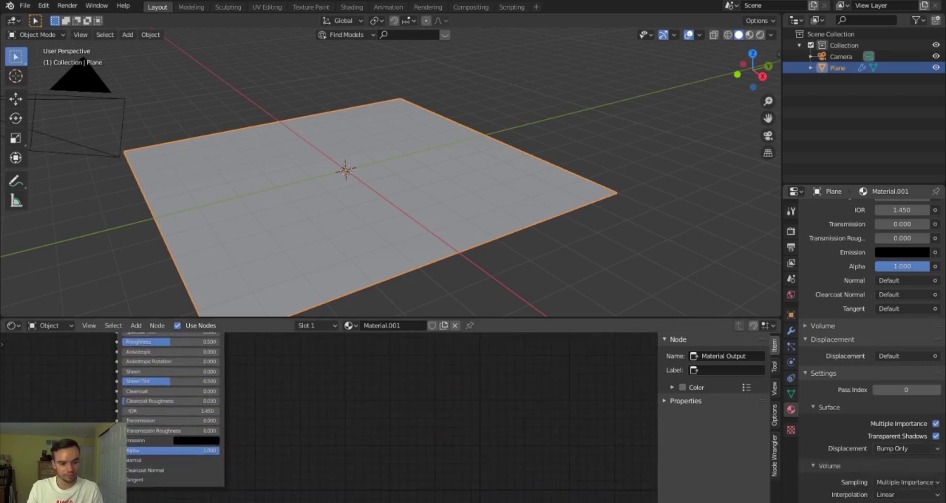
middle_drag(134, 458, 377, 379)
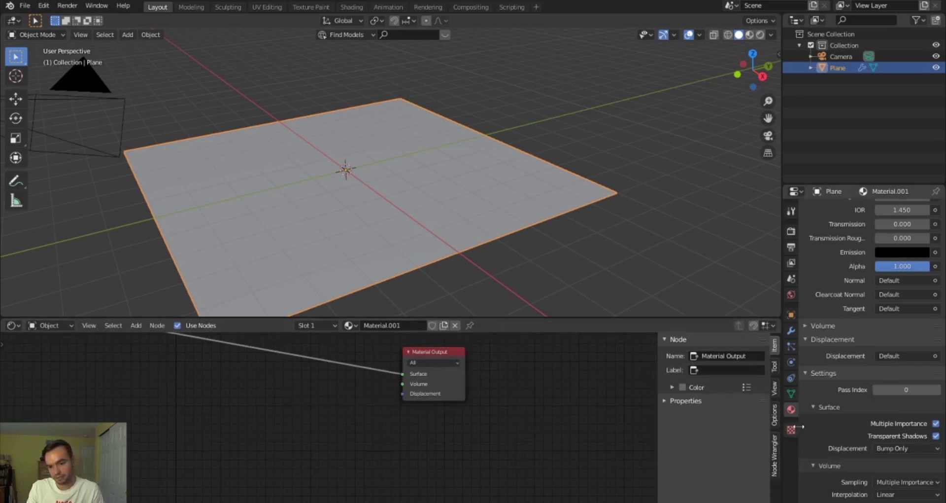
click(902, 448)
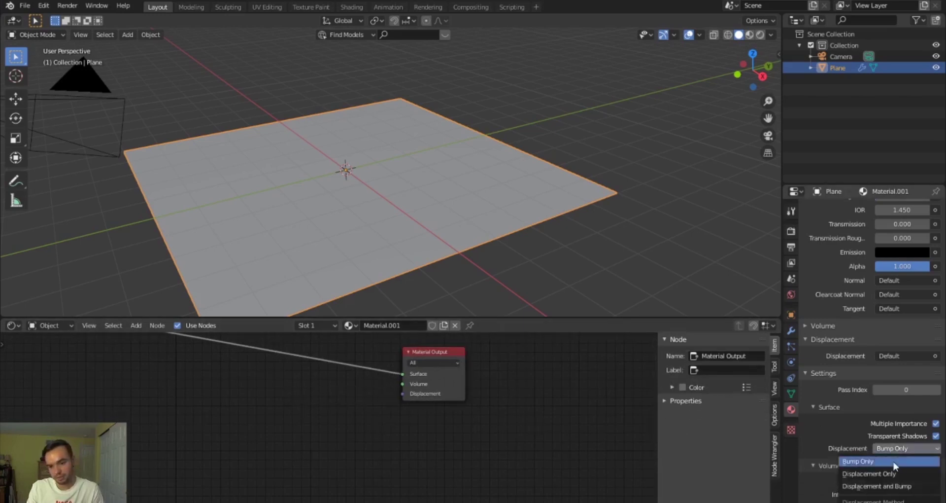
click(877, 487)
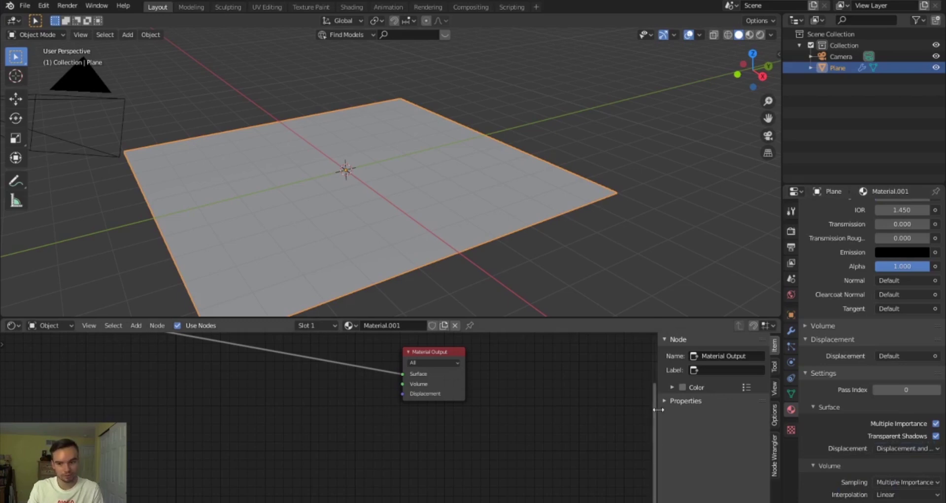
- Switch the scene's render engine to Eevee and move the Principled BSDF node closer to the Material Output node
click(792, 232)
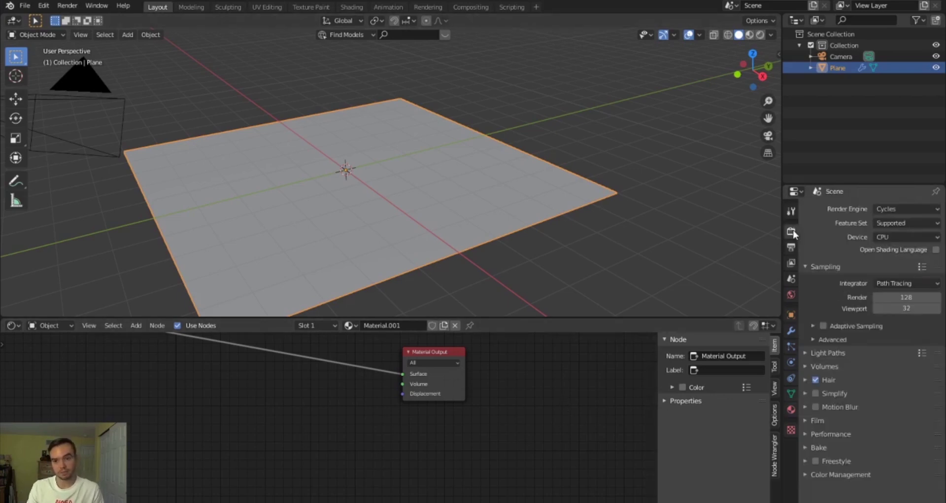
click(901, 208)
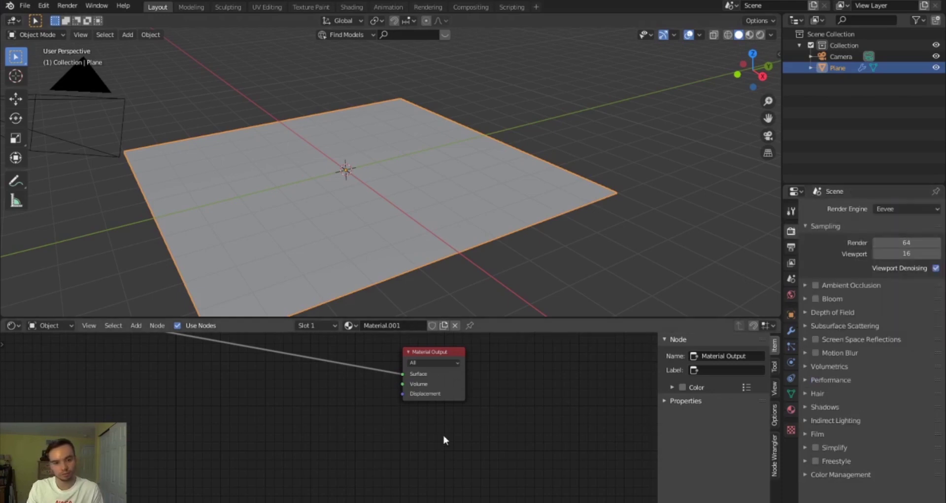
scroll(363, 420, down, 3)
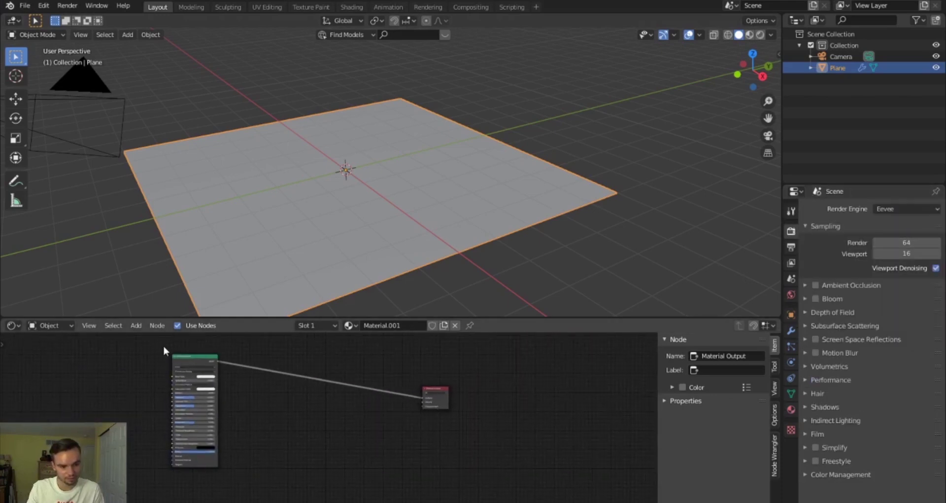
drag(187, 359, 242, 364)
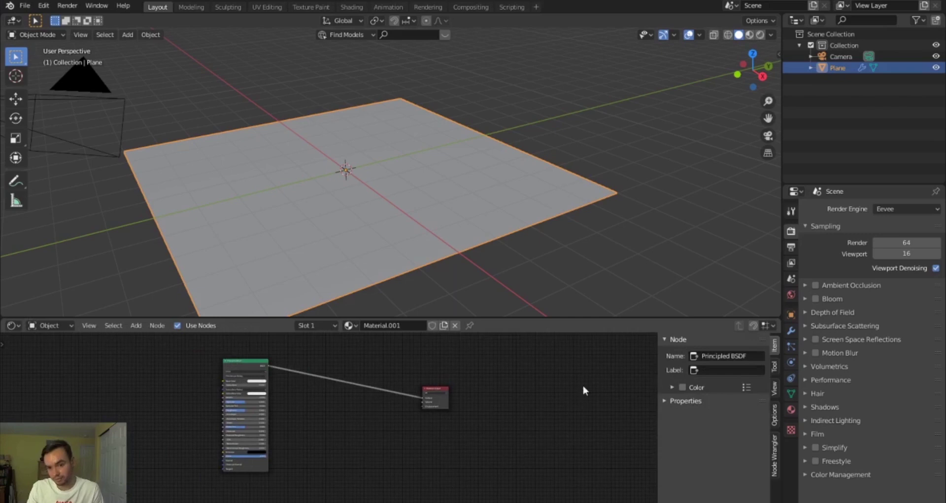
middle_drag(413, 270, 415, 270)
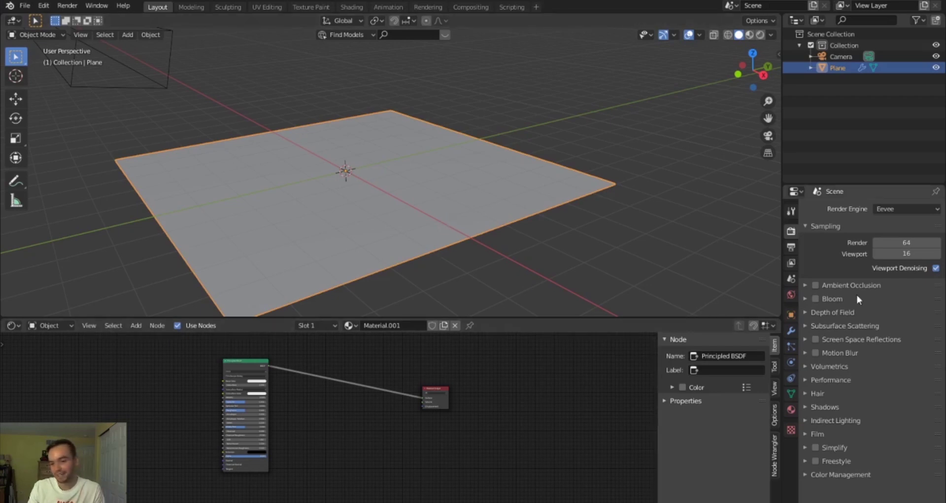
- Add a Displace modifier to the plane and turn off the Subdivision modifier's viewport display
click(791, 331)
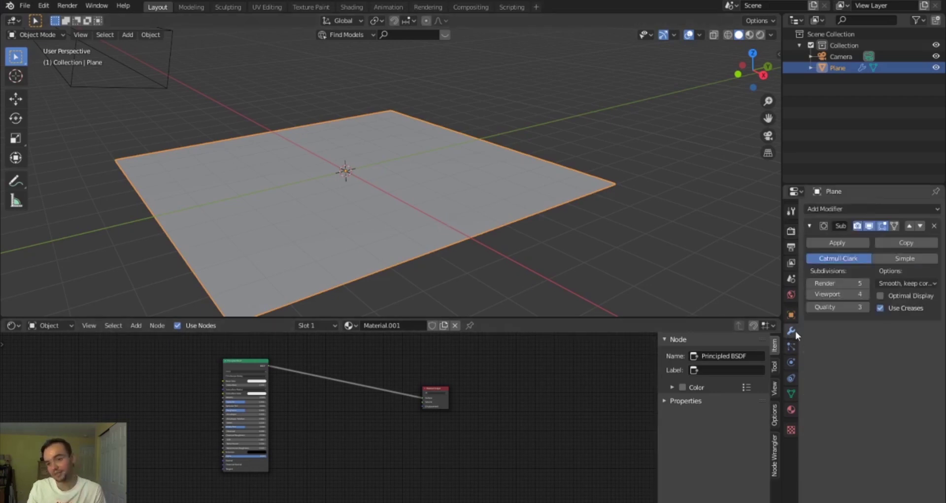
click(871, 207)
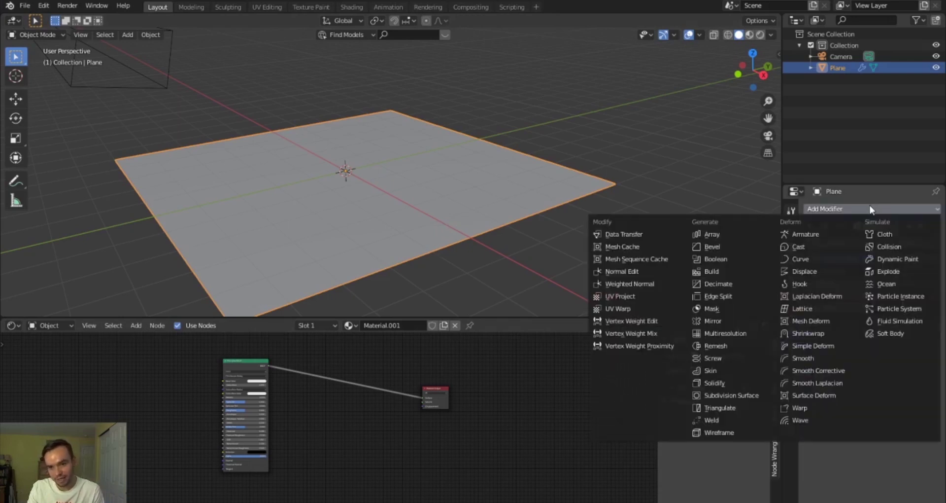
click(827, 277)
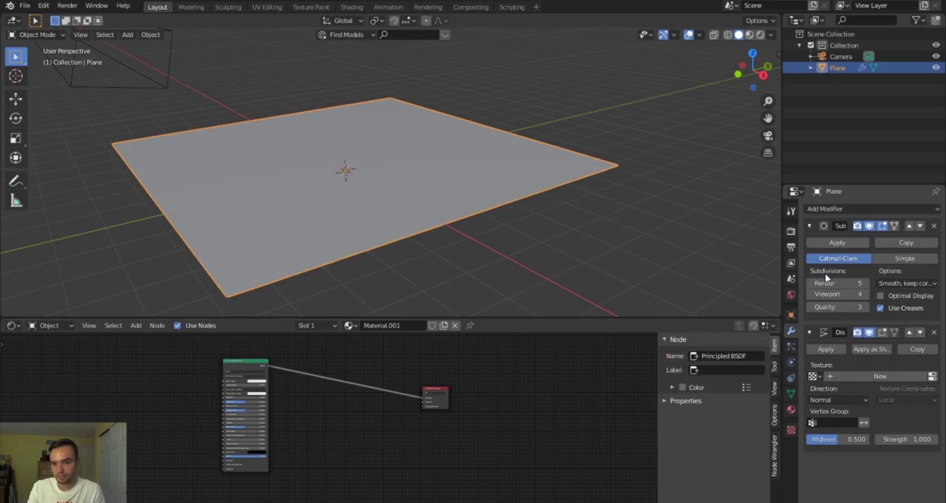
click(868, 227)
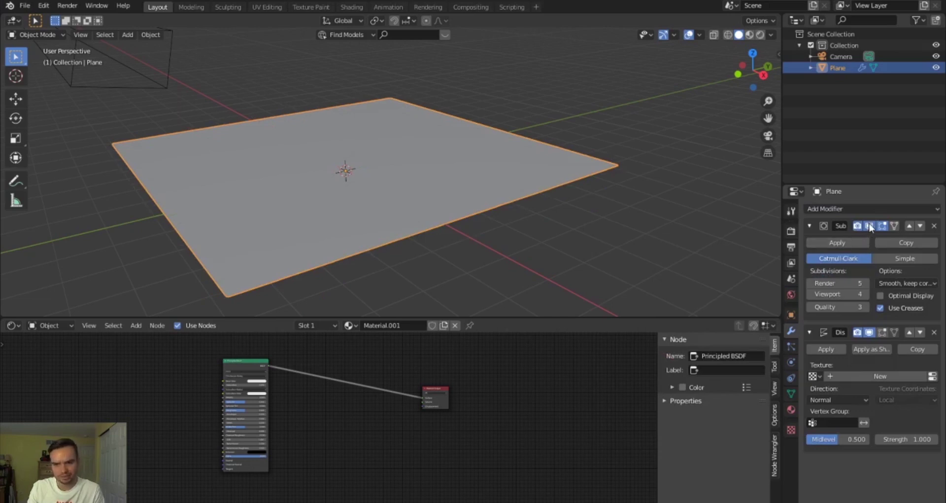
click(551, 249)
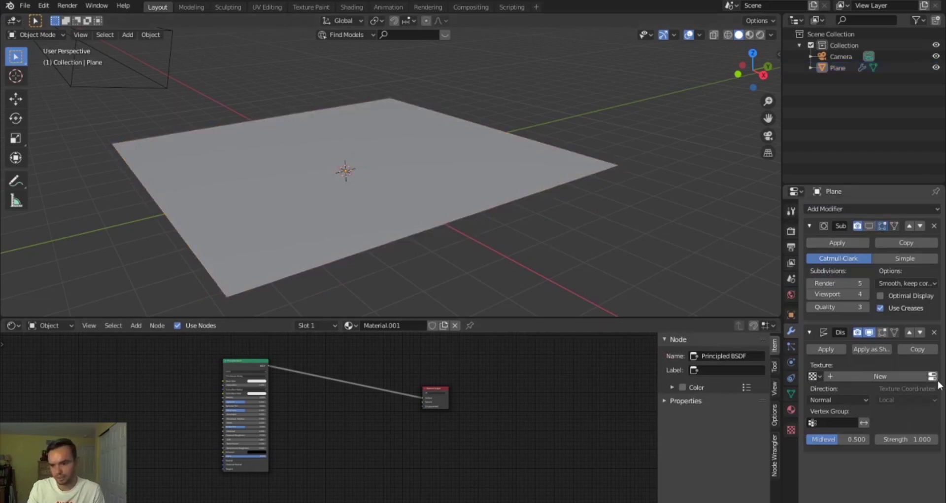
- Create a new texture for the Displace modifier and load desert_height.png as its image
click(900, 379)
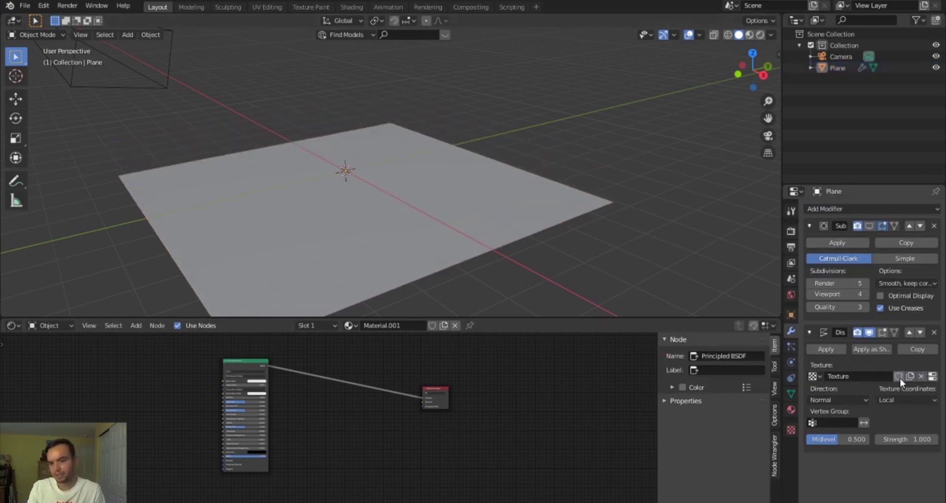
click(933, 378)
click(924, 404)
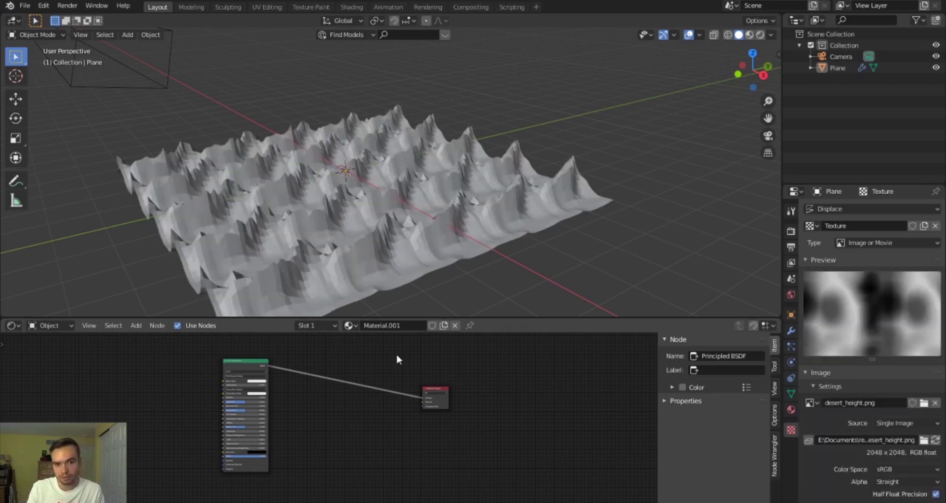
middle_drag(461, 180, 280, 216)
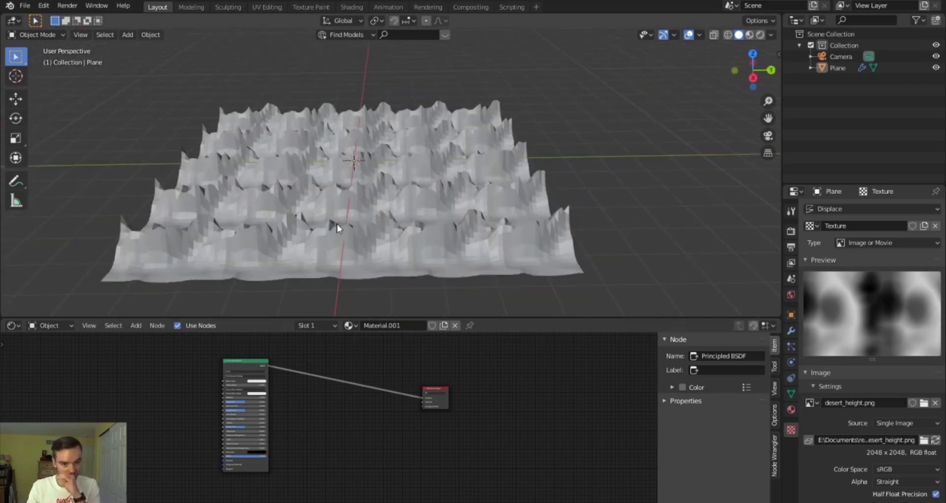
middle_drag(424, 185, 433, 196)
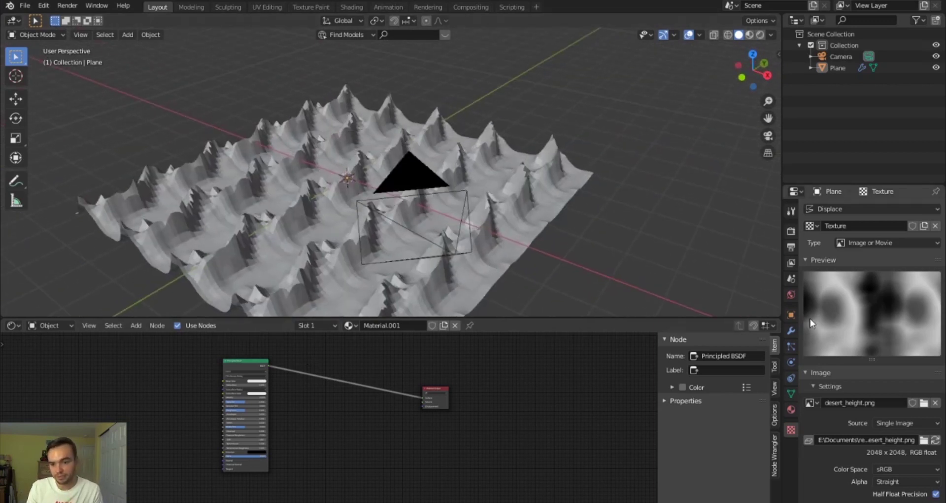
- Set the Displace modifier's texture coordinates to UV
click(790, 330)
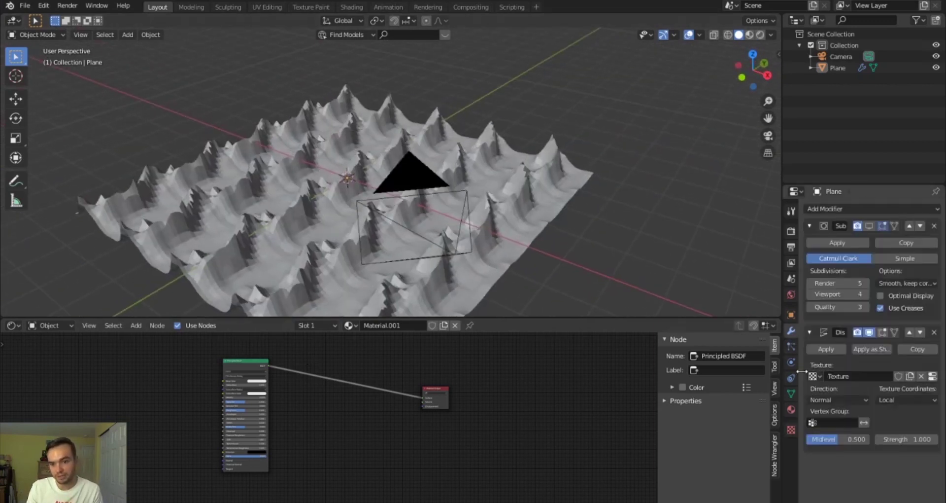
click(893, 398)
click(889, 450)
middle_drag(432, 282, 376, 233)
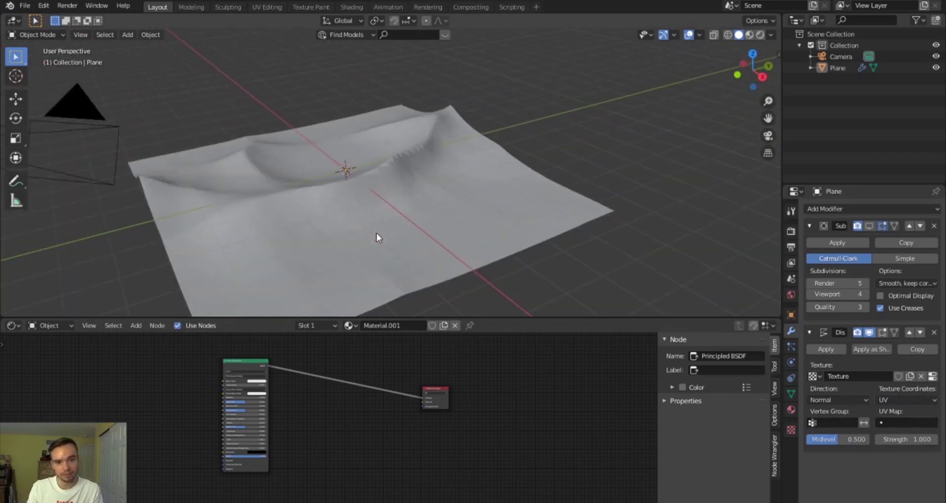
mouse_move(398, 204)
middle_down()
mouse_move(363, 205)
mouse_move(400, 192)
middle_up()
scroll(382, 221, down, 3)
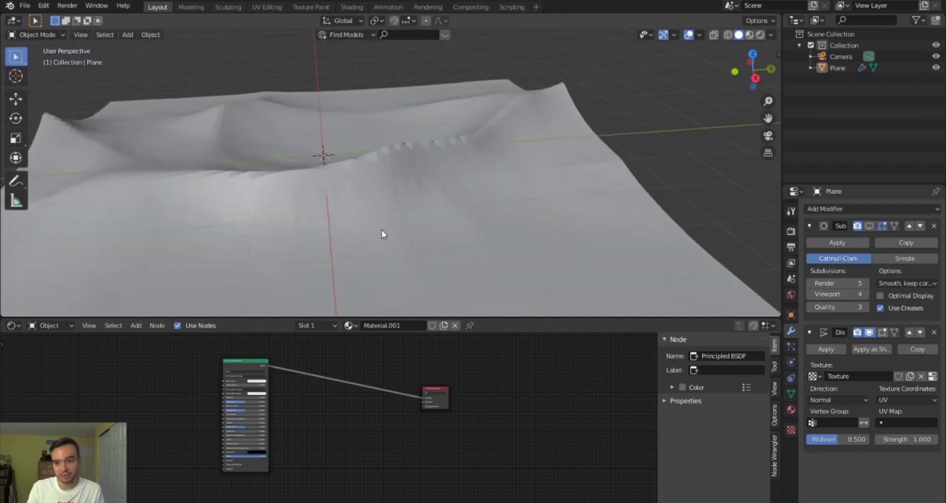
- Turn the Subdivision modifier's viewport display back on and inspect the dune ripples close up and from several angles
middle_drag(367, 220, 442, 220)
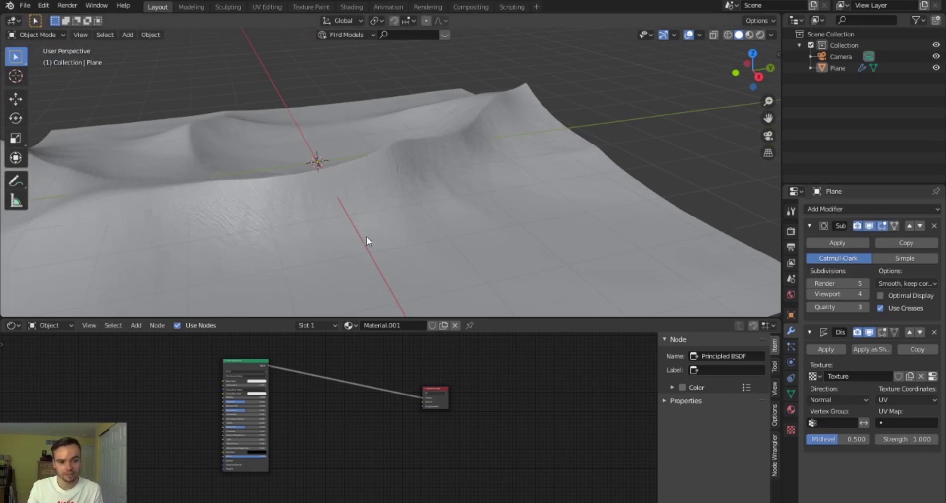
scroll(355, 250, up, 5)
scroll(360, 248, down, 6)
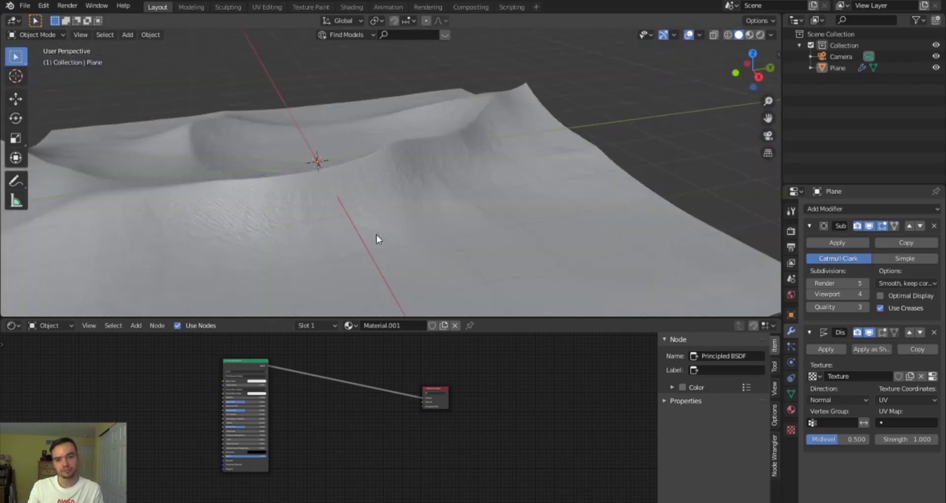
middle_drag(370, 256, 327, 234)
scroll(324, 236, up, 3)
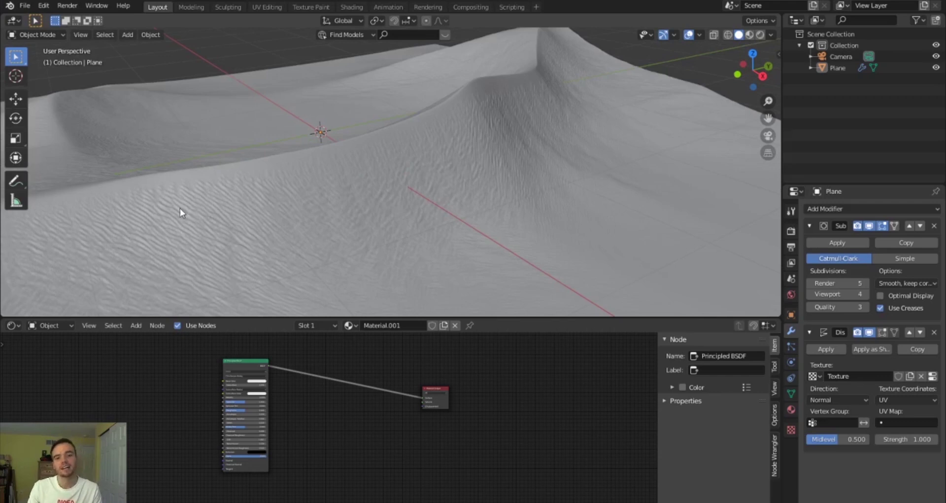
middle_drag(323, 245, 392, 233)
scroll(410, 229, down, 3)
middle_drag(477, 206, 405, 142)
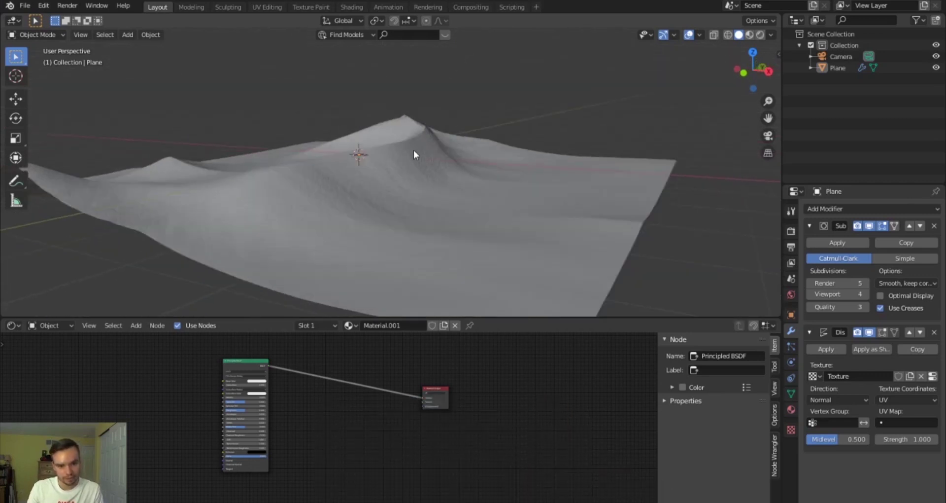
- Try Displace modifier strengths of 0.6 and 3 on the plane
click(914, 439)
text(6)
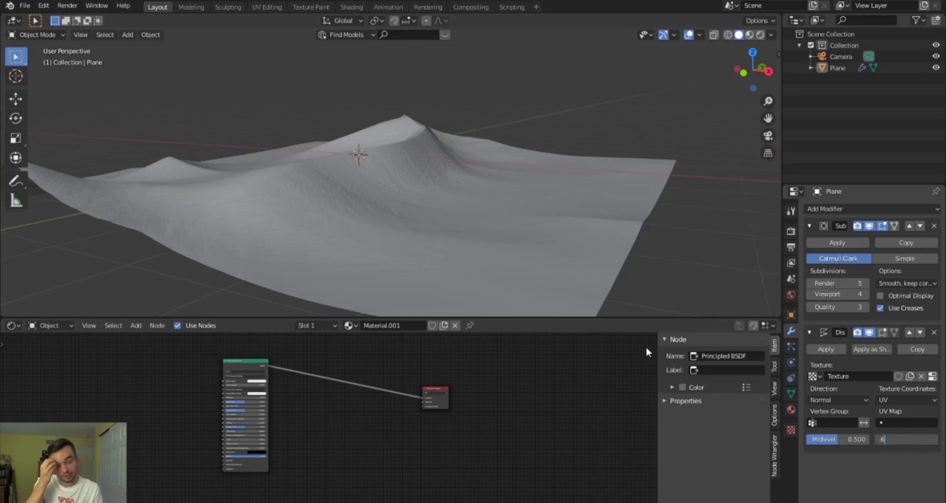
key(Return)
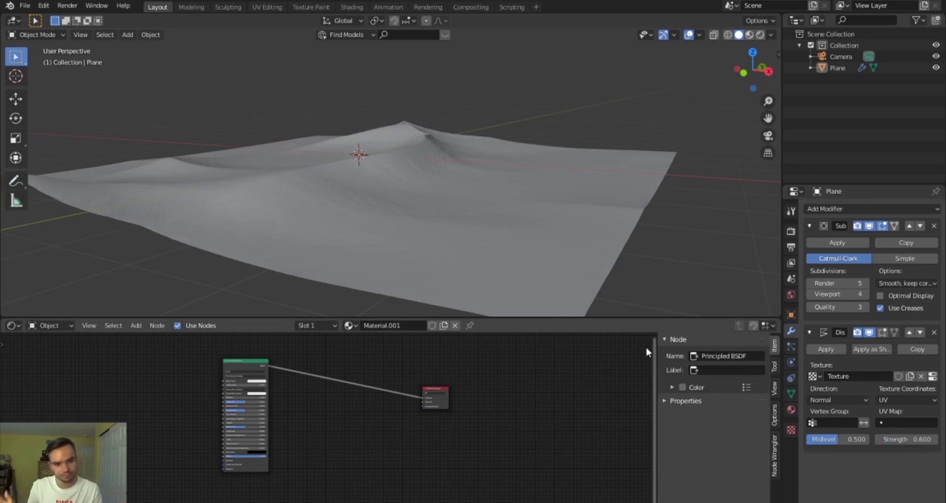
scroll(336, 250, up, 2)
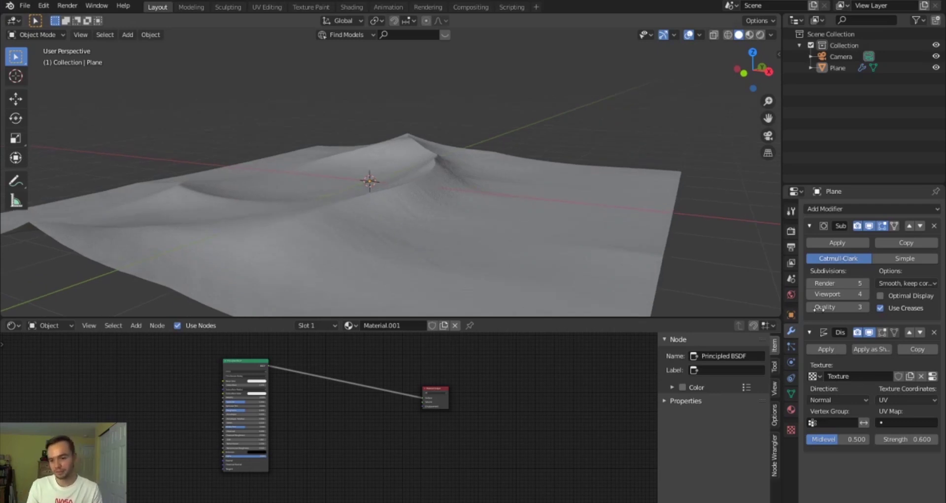
click(912, 438)
text(3)
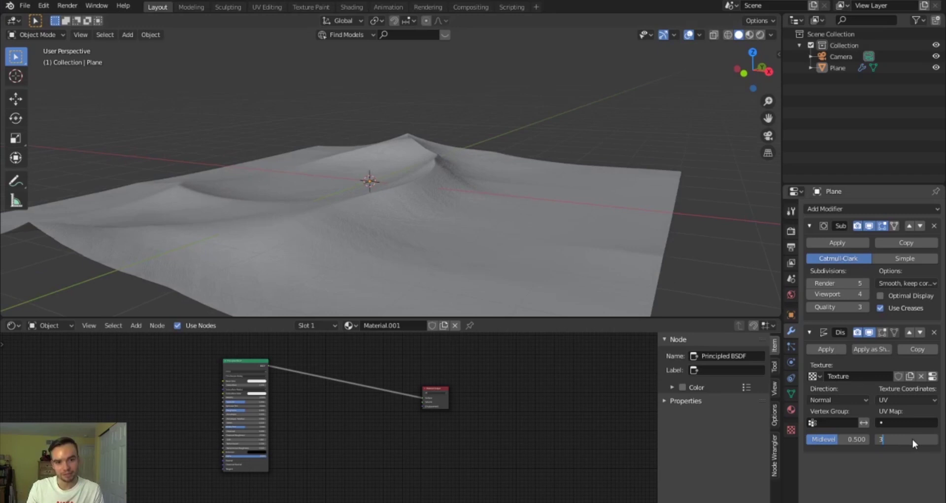
key(Return)
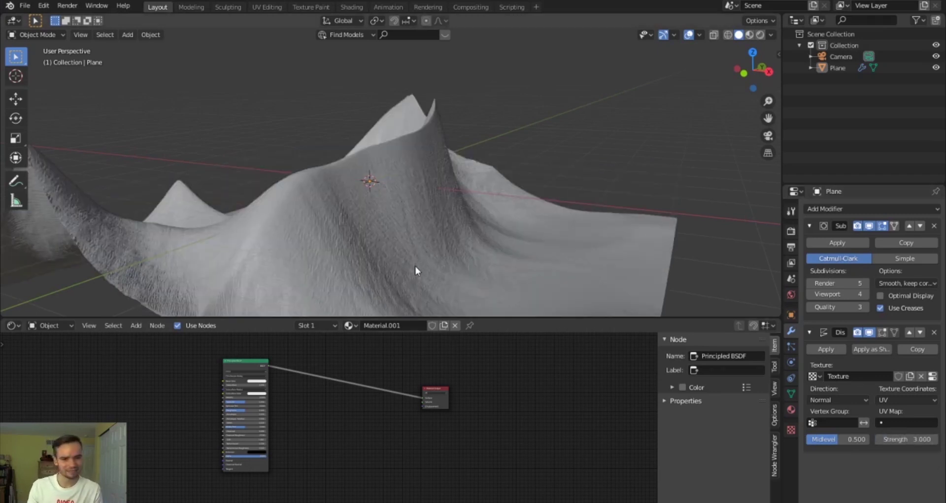
- Set the Displace modifier's strength to 0.65
click(917, 436)
text(3.0)
key(BackSpace)
key(BackSpace)
key(BackSpace)
text(.65)
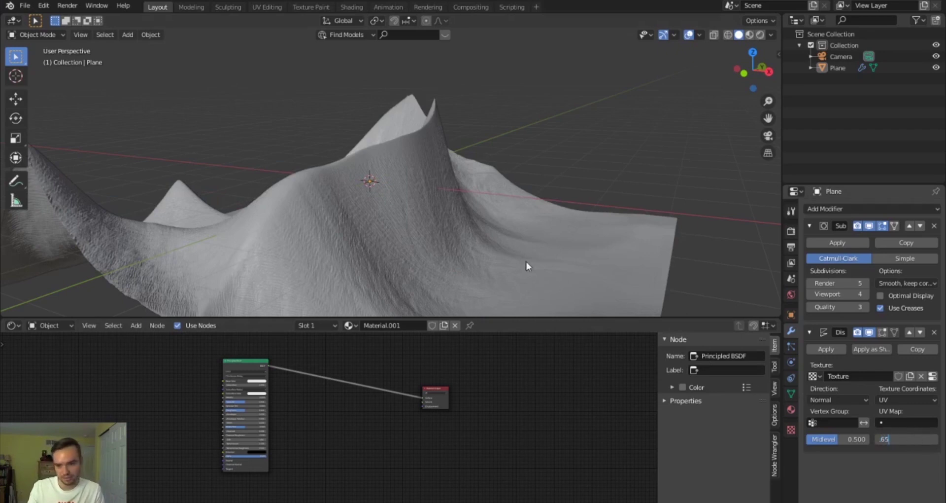
key(Return)
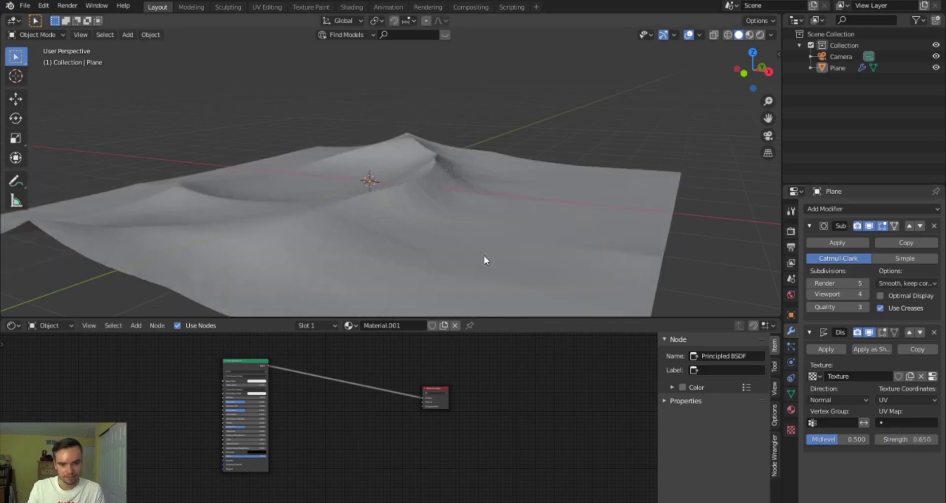
- Frame the dunes from a low angle and align the camera to that view
middle_drag(547, 169, 500, 213)
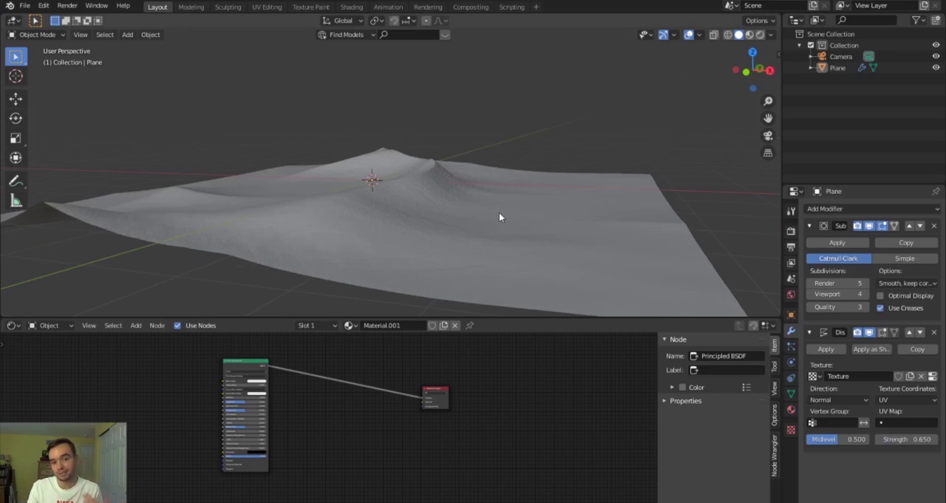
mouse_move(497, 215)
middle_down()
mouse_move(486, 234)
mouse_move(502, 223)
mouse_move(492, 250)
mouse_move(504, 252)
mouse_move(473, 226)
mouse_move(503, 220)
middle_up()
scroll(504, 217, down, 3)
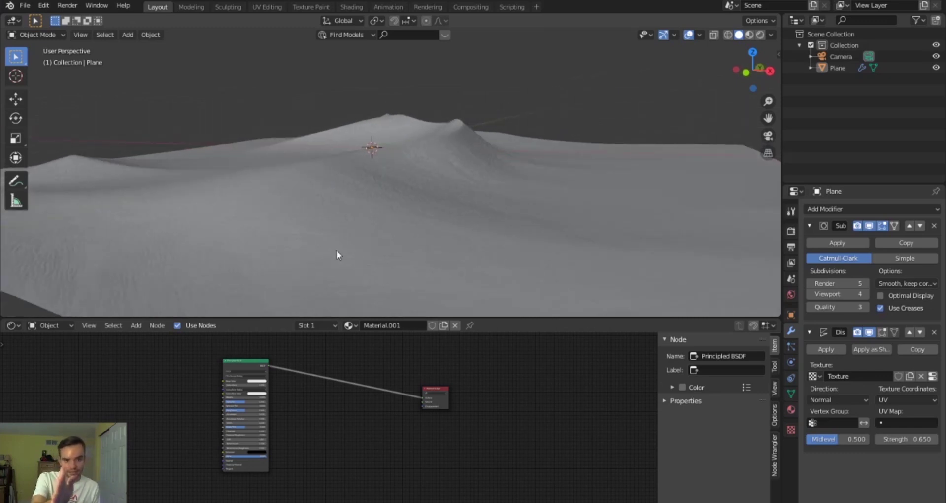
scroll(383, 247, up, 3)
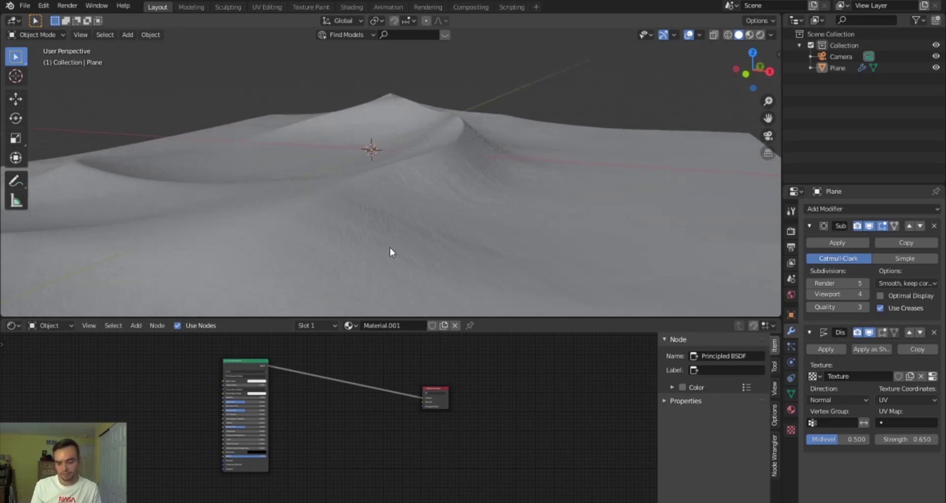
key(ctrl+alt+KP_0)
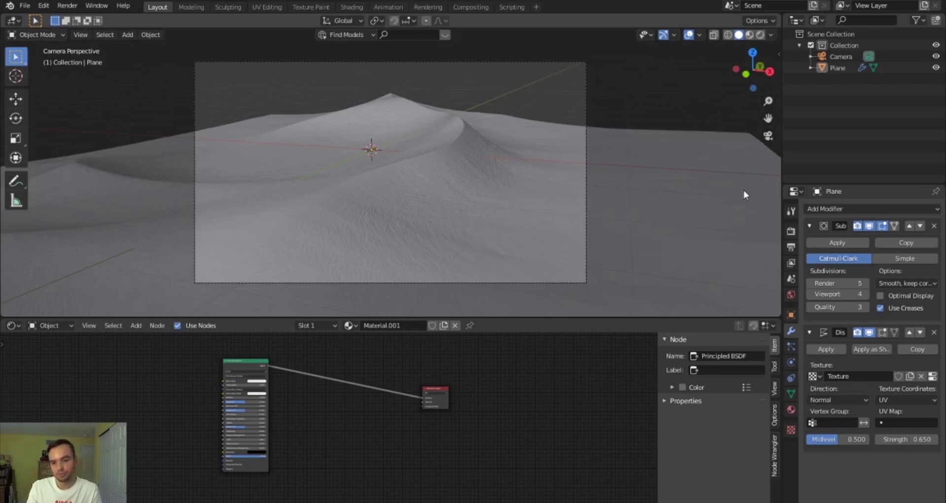
- Split the 3D viewport into two side-by-side views and enlarge them by shrinking the Shader Editor below
drag(780, 18, 478, 74)
drag(409, 320, 404, 418)
- Set the render resolution to 1200 by 1500 px and enlarge the camera frame in the second viewport
click(790, 246)
double_click(922, 222)
text(1200)
key(Return)
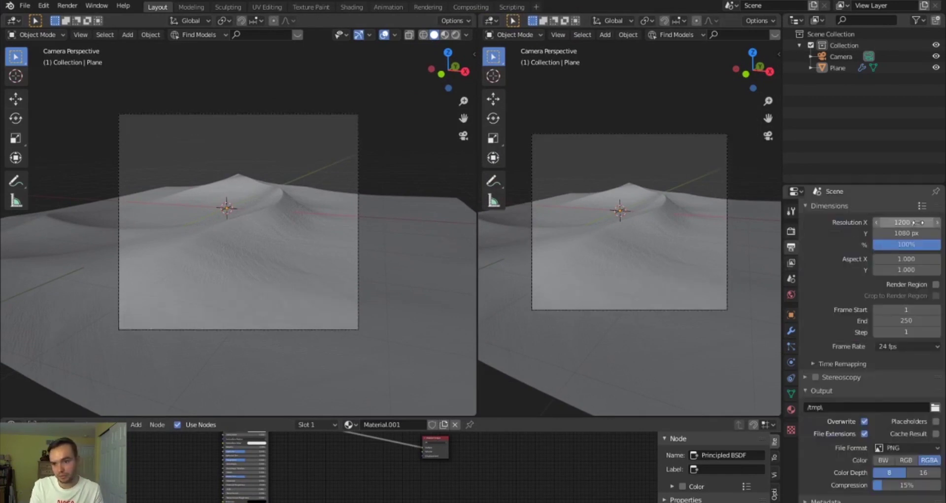
double_click(901, 233)
text(1500)
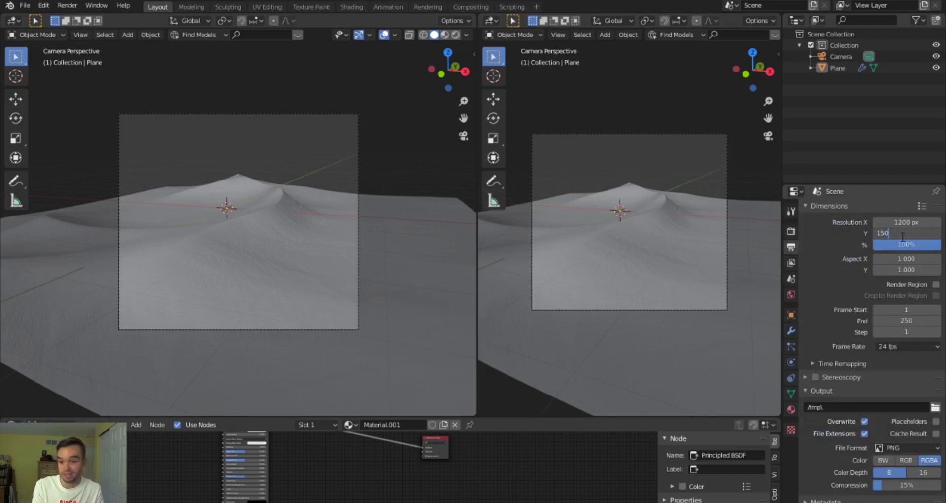
key(Return)
scroll(735, 304, up, 2)
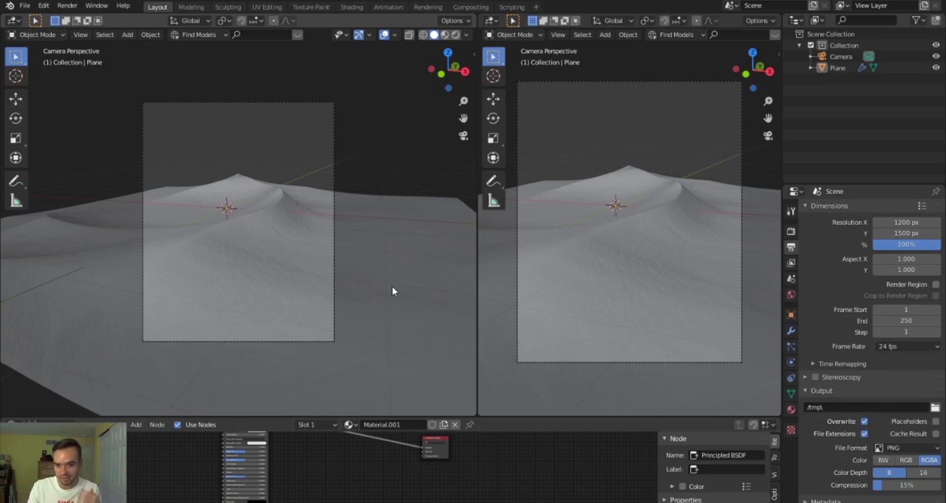
- Set the camera's Y rotation to 0° and its focal length to 43 mm
middle_drag(393, 285, 380, 306)
click(474, 53)
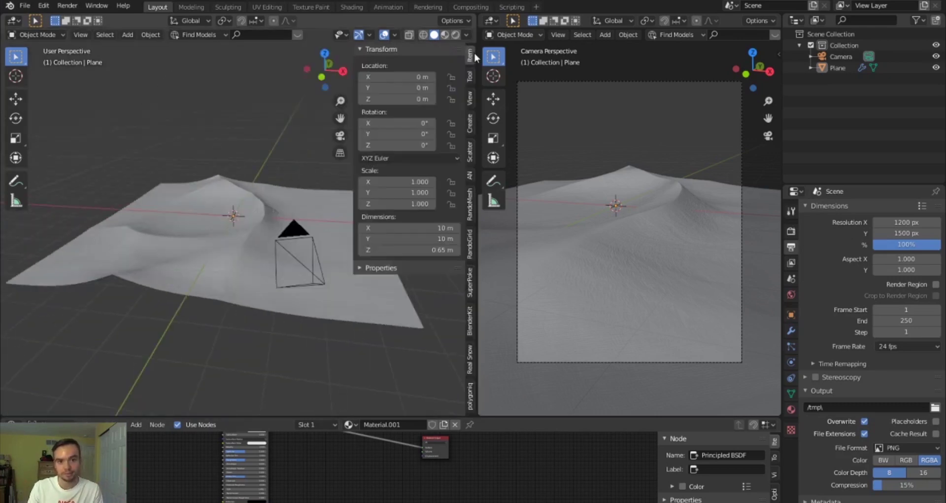
click(843, 57)
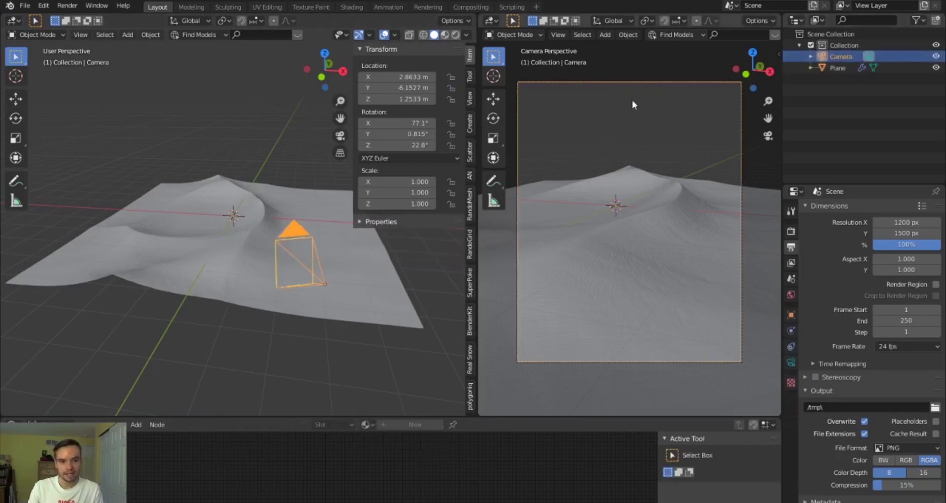
click(408, 134)
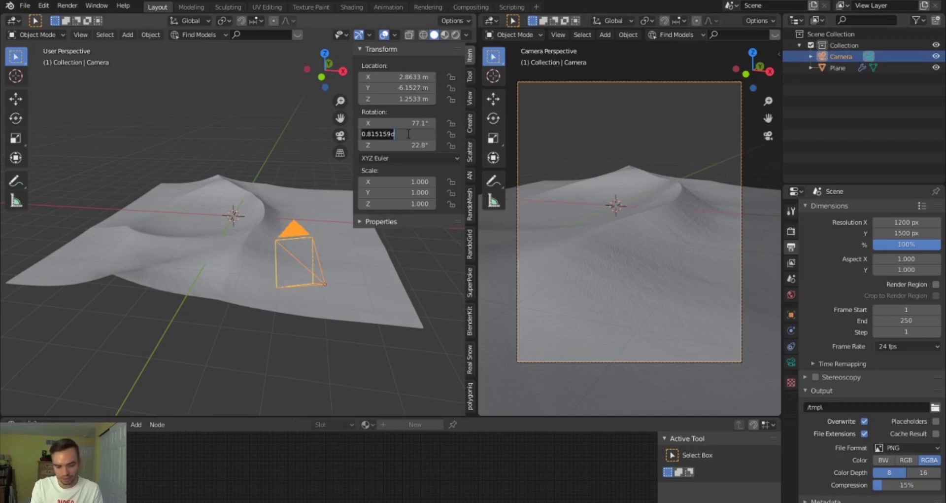
text(0)
key(Return)
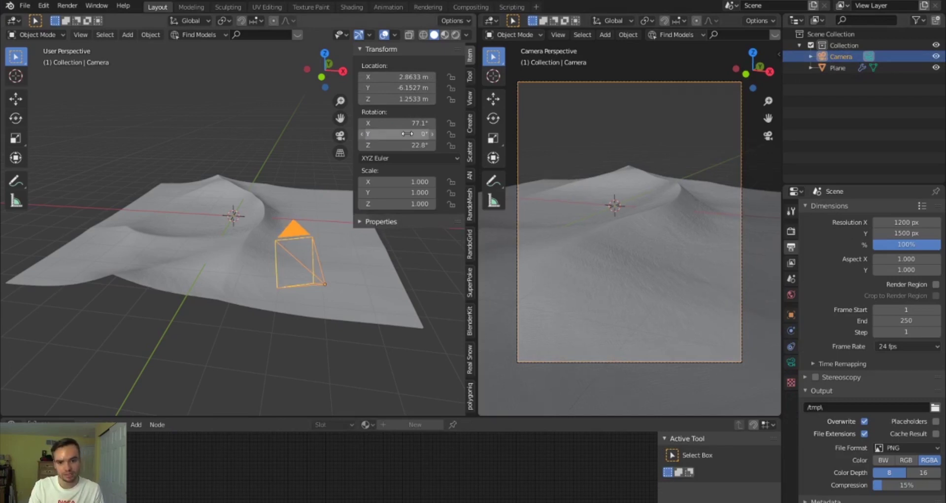
click(791, 361)
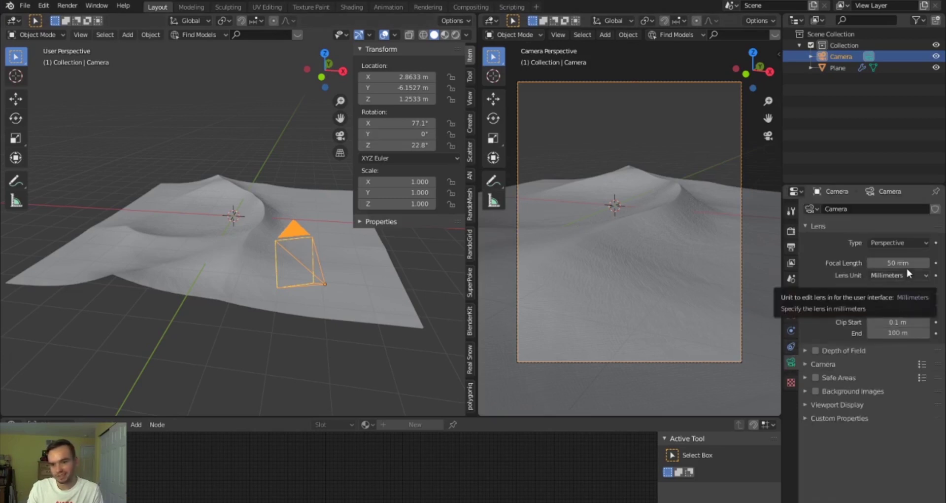
drag(906, 263, 882, 264)
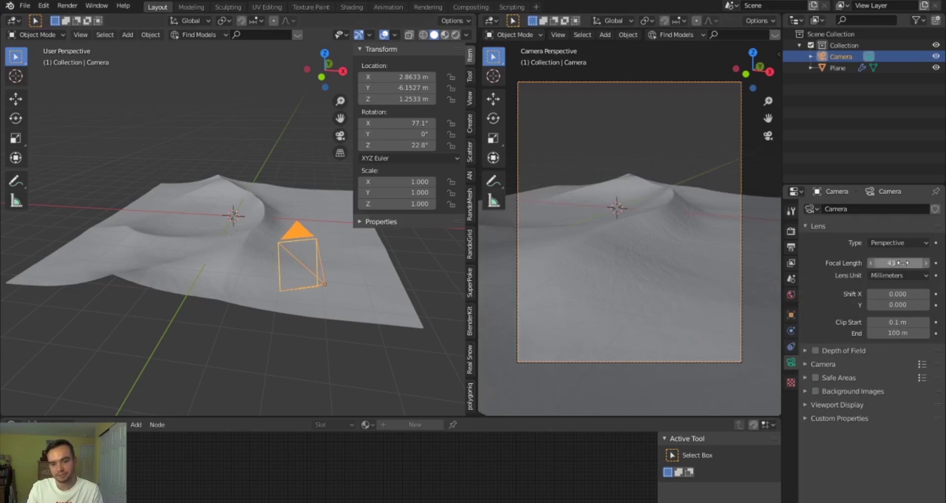
- Rotate the camera about Z to 16° and shift it horizontally to about X 2.54 m, Y -6.30 m
key(r)
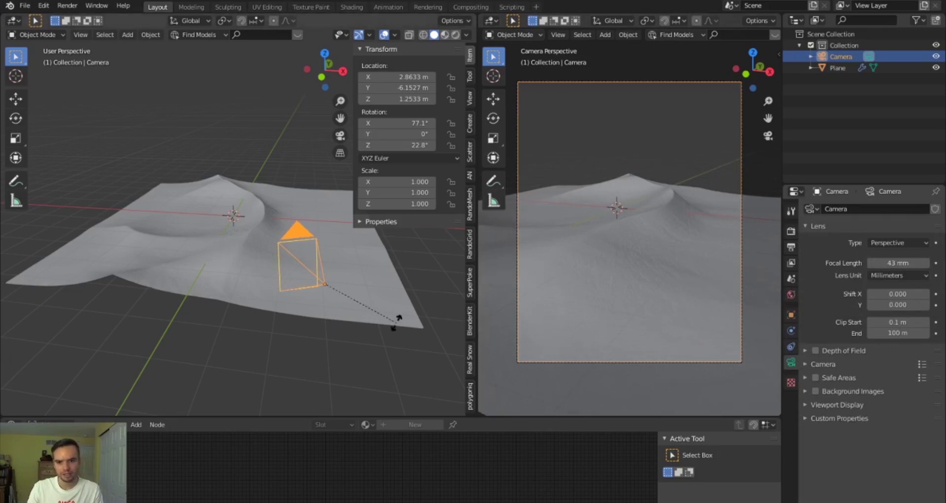
key(z)
click(401, 330)
key(g)
key(z)
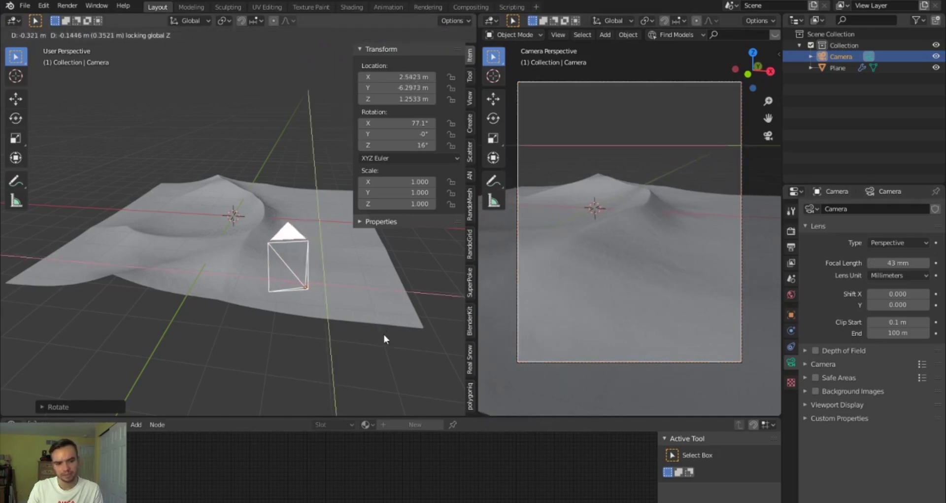
click(384, 334)
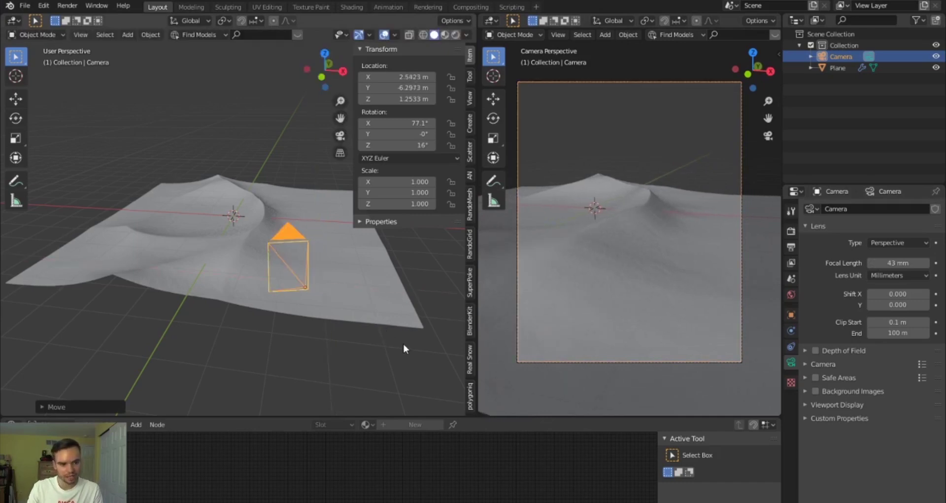
- Turn the camera about Z to 13.7° and slide it horizontally to about X 2.13 m, Y -6.35 m
key(r)
key(z)
click(398, 350)
key(g)
key(shift+z)
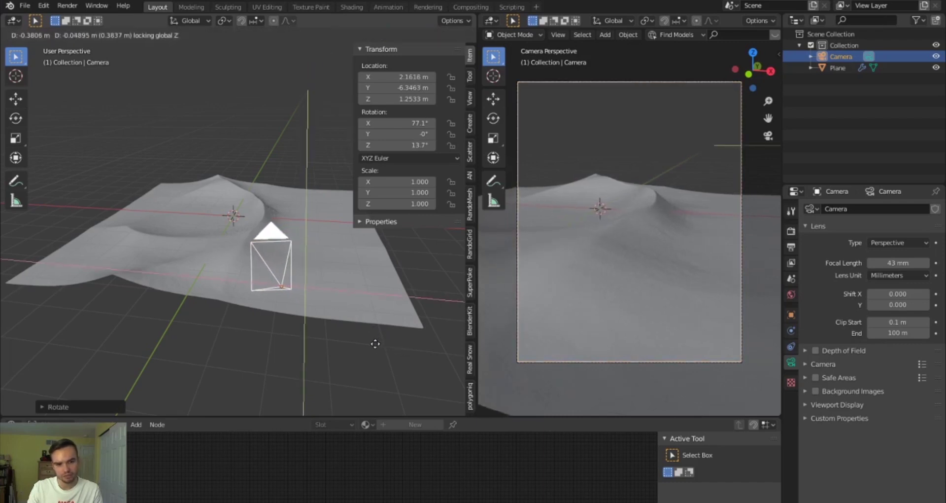
click(374, 343)
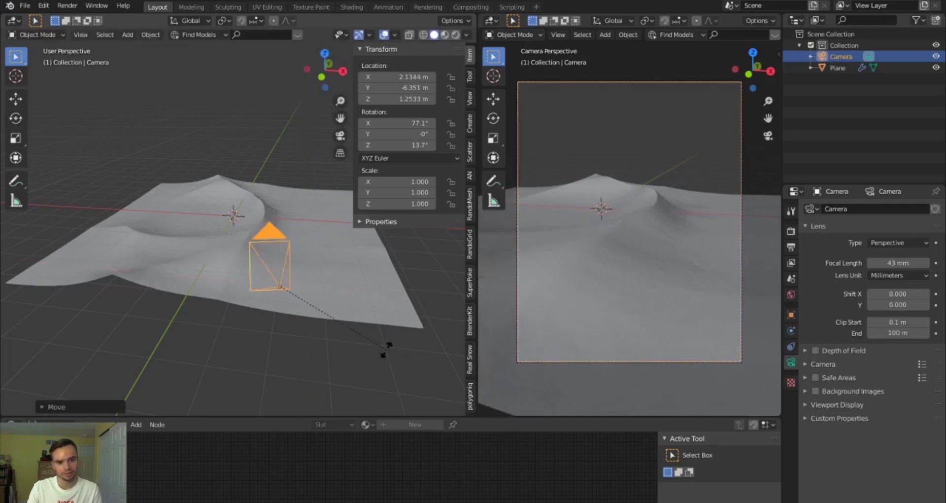
- Rotate the camera about Z to 16.7°, move it horizontally to about X 2.21 m, Y -6.34 m, and deselect it
key(r)
key(z)
click(395, 343)
key(g)
key(shift+z)
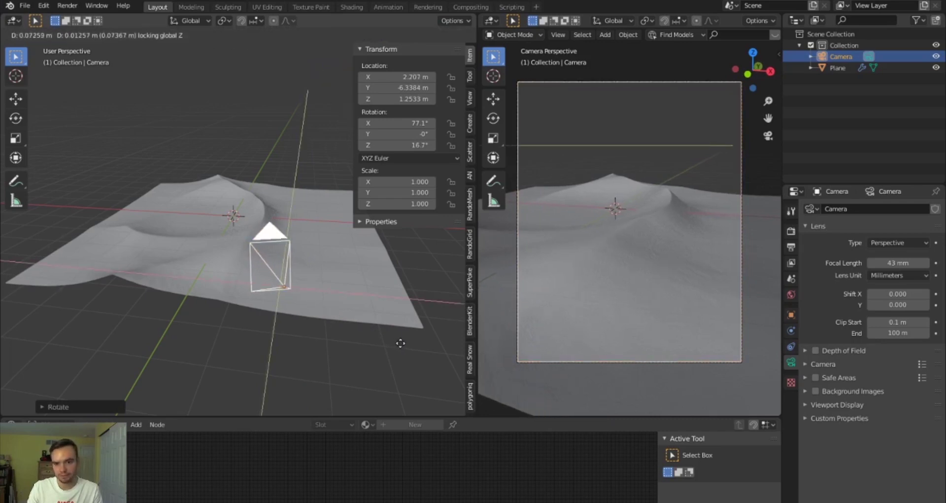
click(400, 343)
click(395, 364)
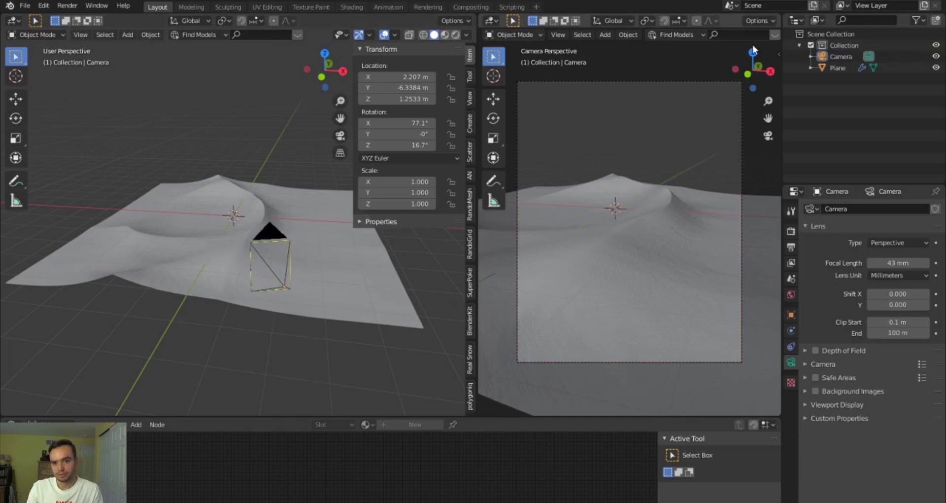
- Switch the camera-view viewport to rendered shading and show the scene's render settings
scroll(755, 33, down, 5)
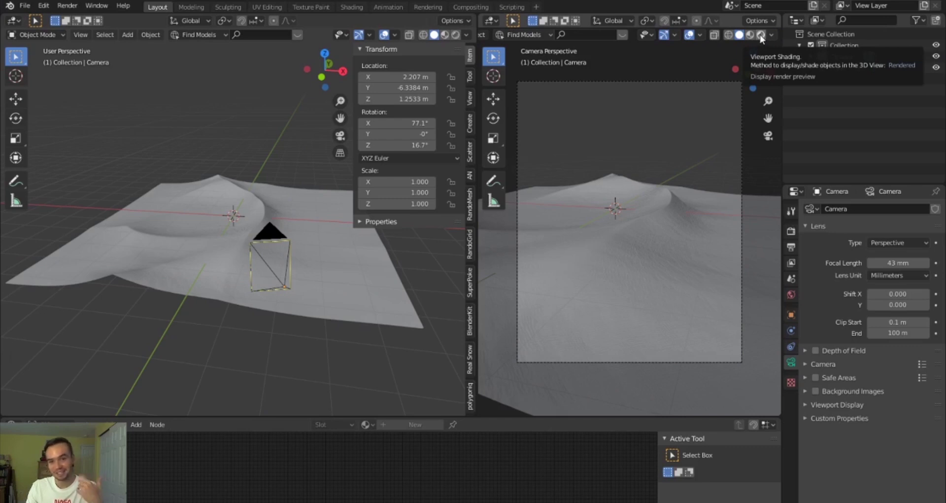
click(760, 35)
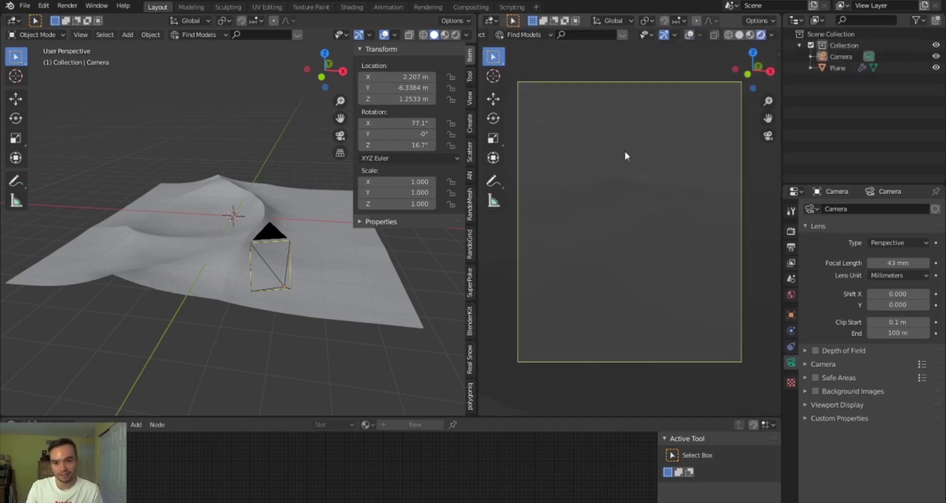
click(791, 230)
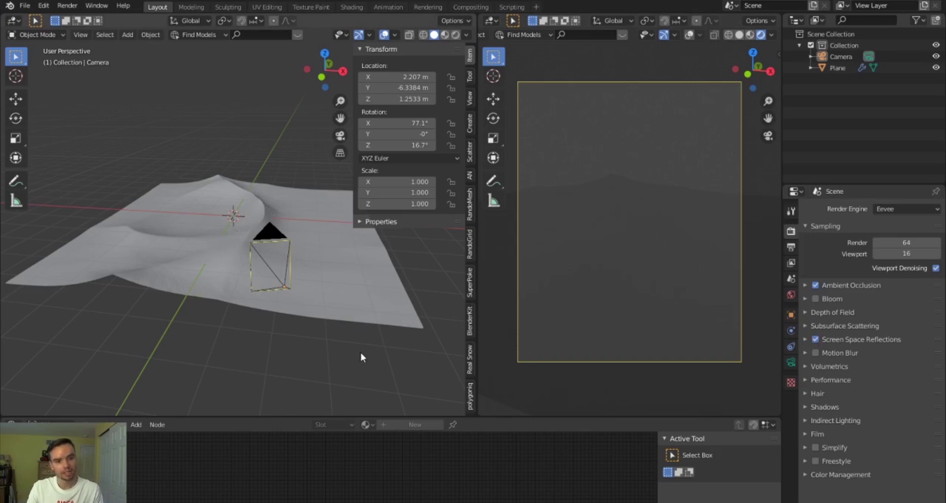
- Use an Environment Texture as the world background color and load the 468-free-hdri sky image into it
click(791, 295)
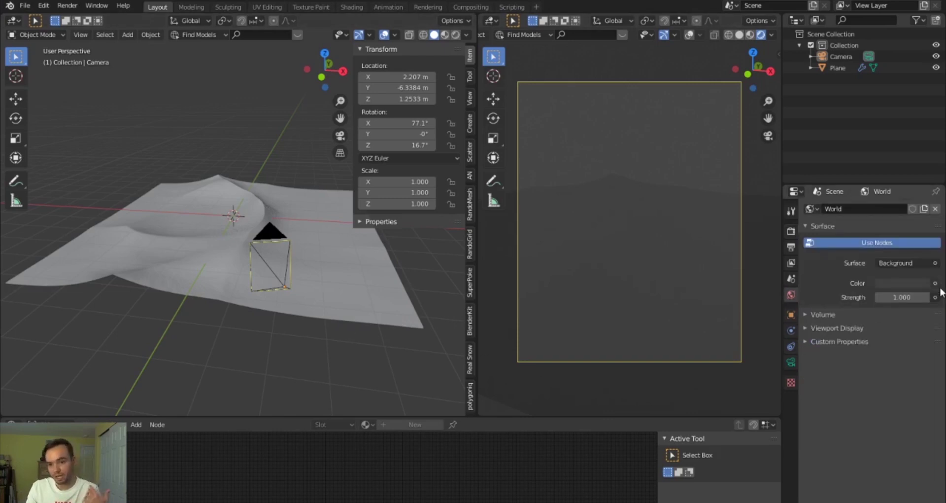
click(935, 283)
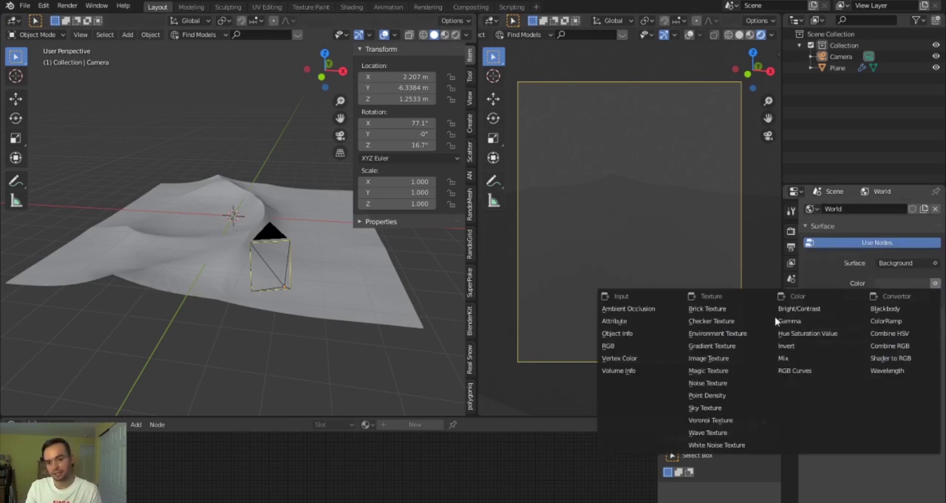
click(735, 335)
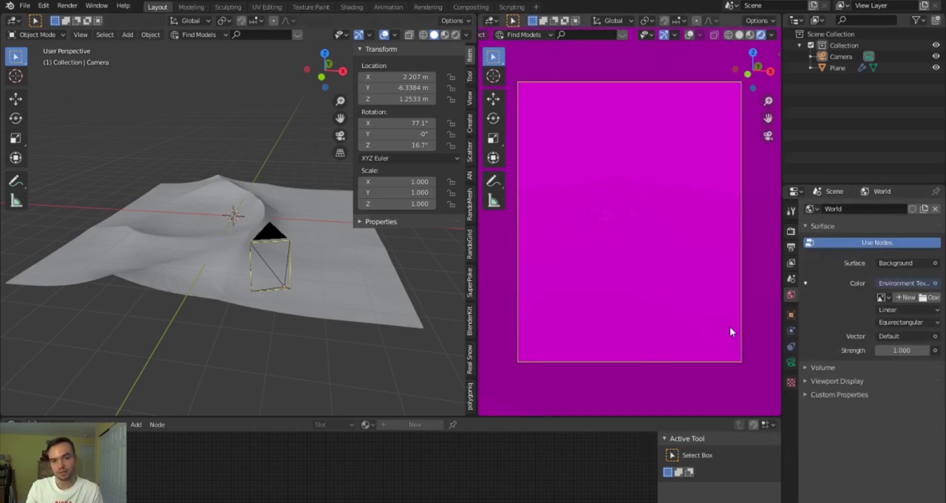
click(934, 297)
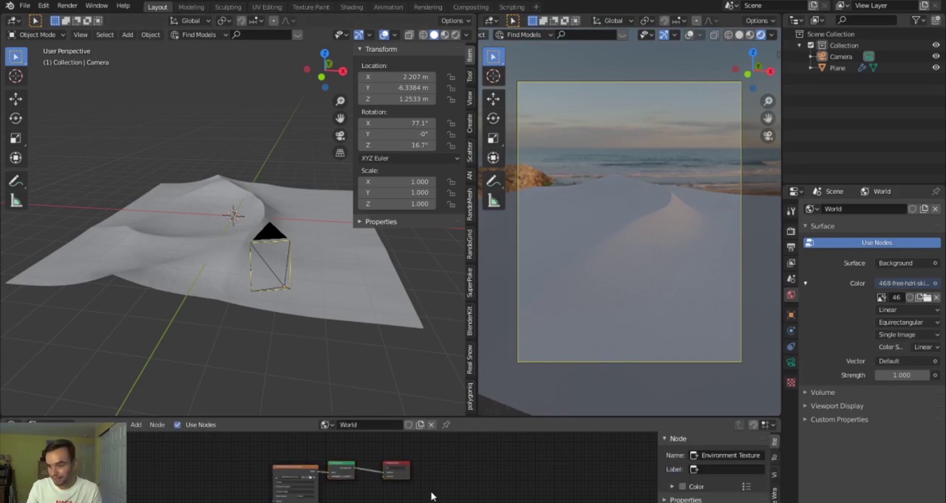
- Add Texture Coordinate and Mapping nodes to the environment texture and rotate the sky so the low sun sits behind the dunes
click(292, 468)
scroll(197, 481, up, 4)
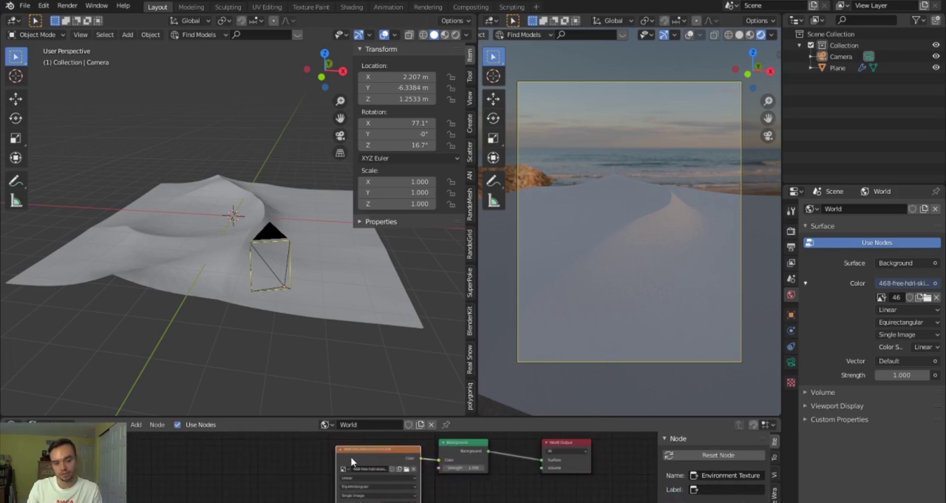
key(ctrl+t)
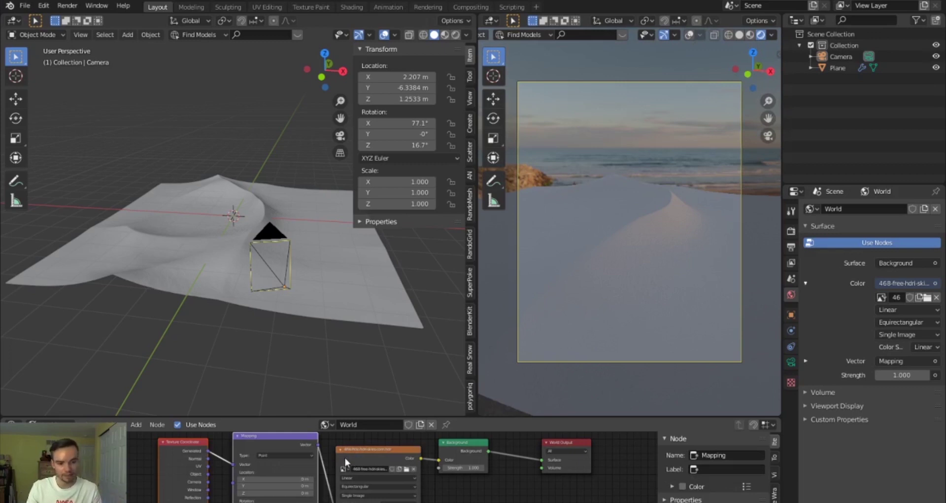
scroll(345, 456, down, 2)
middle_drag(389, 466, 401, 458)
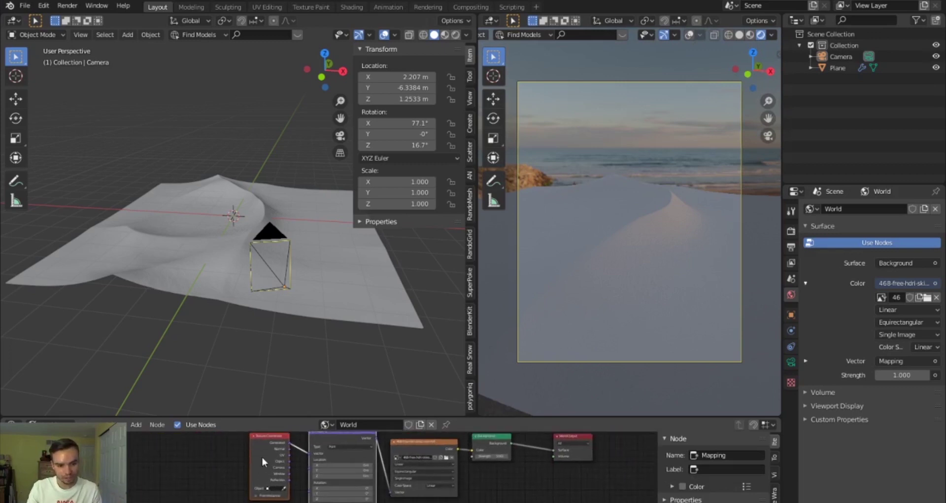
drag(227, 501, 273, 458)
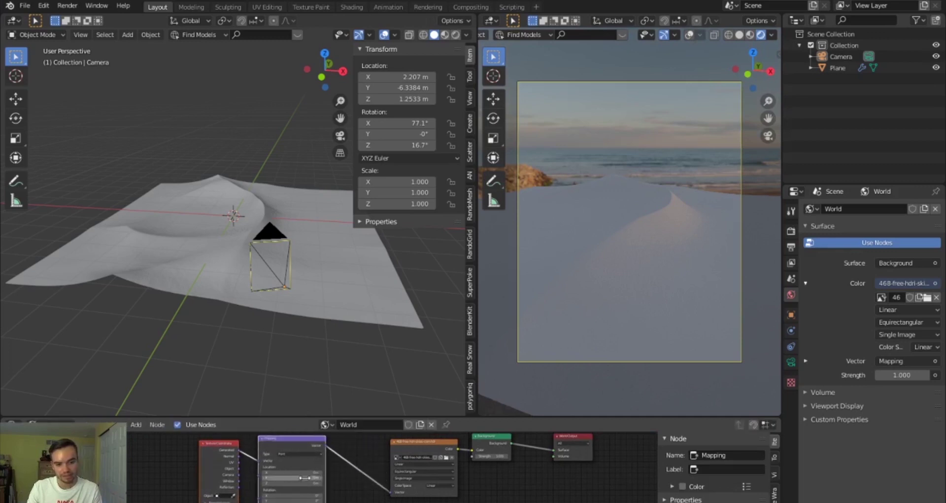
drag(291, 499, 354, 500)
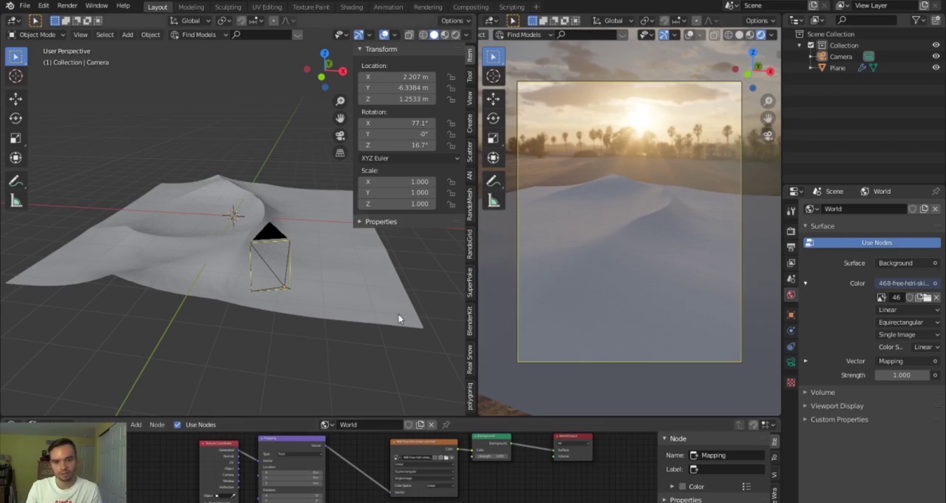
- Add a Sun light at the origin and raise it along Z to about 2.25 m
key(shift+a)
mouse_move(279, 393)
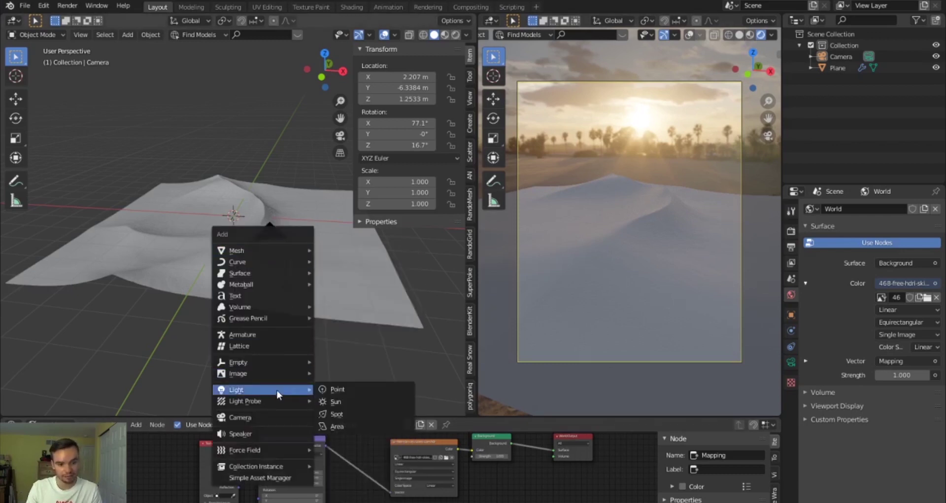
click(337, 401)
key(g)
key(z)
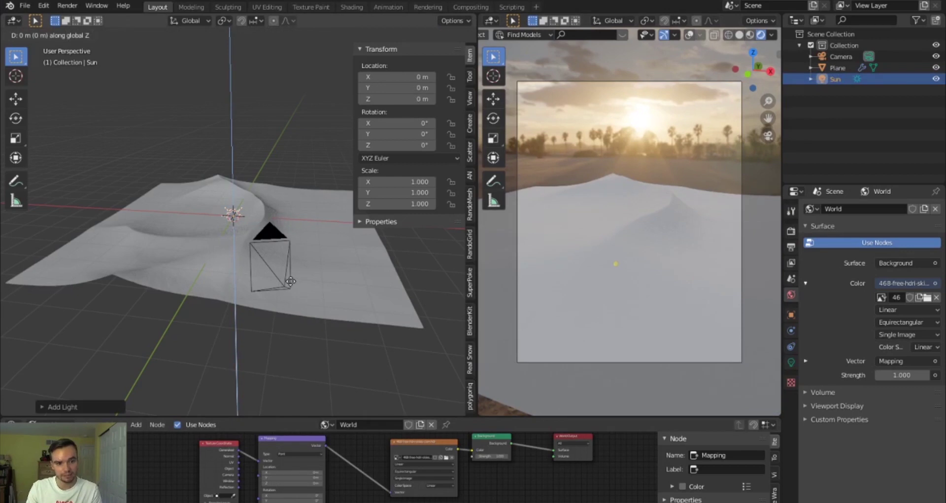
click(299, 270)
- Tilt the sun light about the global X axis to about -79.2° so it shines low across the dunes
middle_drag(300, 267, 304, 279)
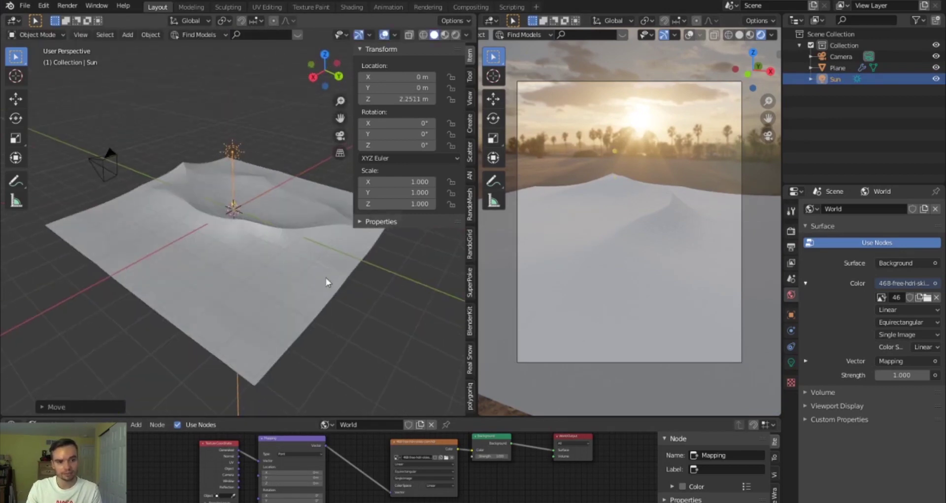
key(r)
key(x)
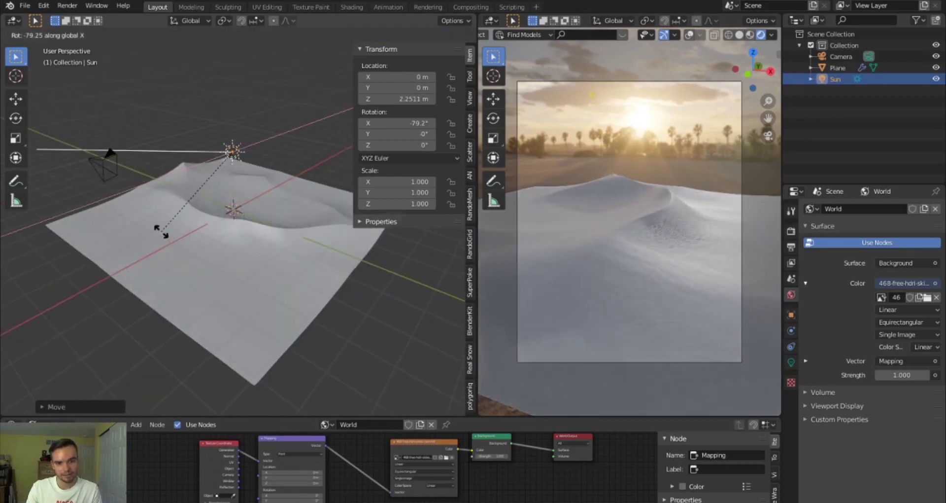
click(156, 235)
- Rotate the sun light about the global Z axis to about 17.9° to match the direction of the sun in the sky image
middle_drag(209, 256, 268, 253)
middle_drag(237, 282, 250, 269)
key(r)
key(z)
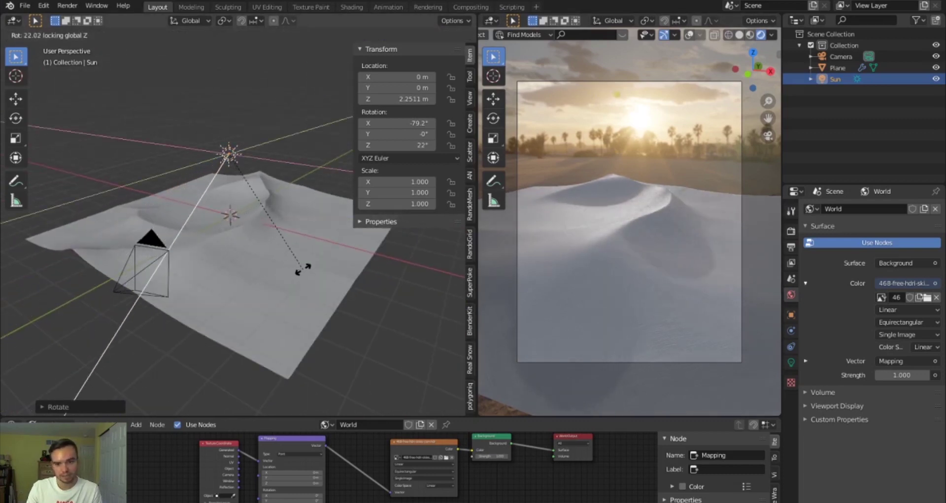
click(313, 266)
middle_drag(313, 266, 401, 285)
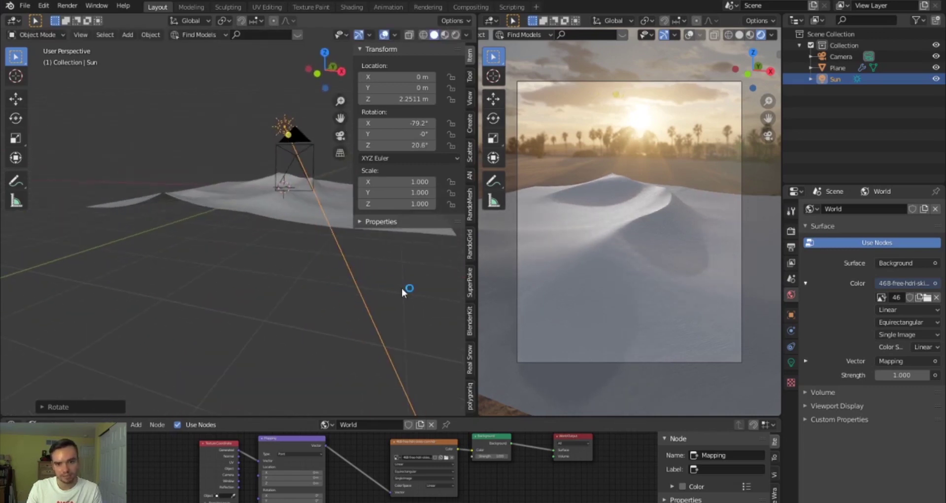
key(r)
key(z)
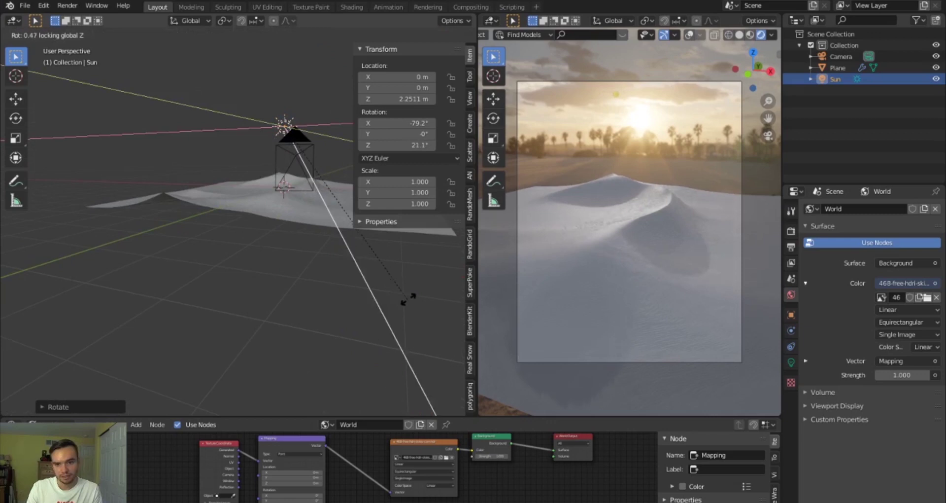
click(409, 298)
- Tint the sun light a pale peach color and set its strength to 4
click(791, 362)
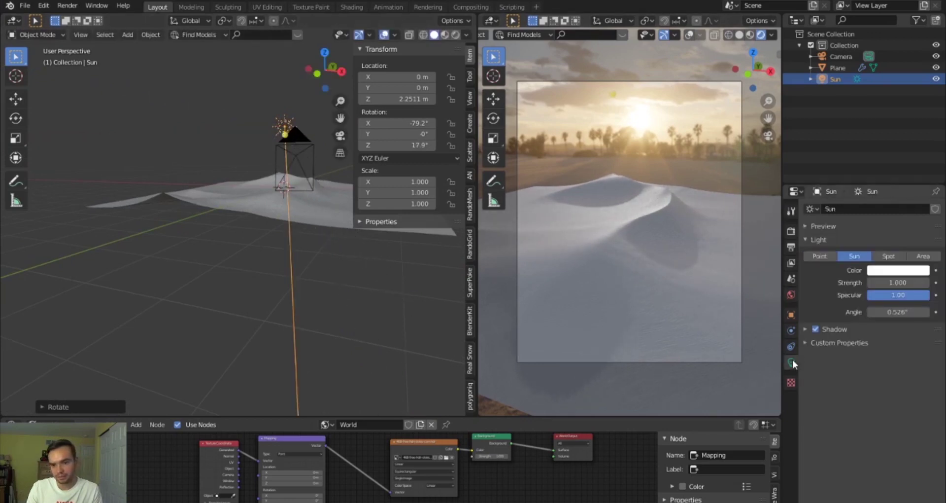
click(900, 271)
click(868, 171)
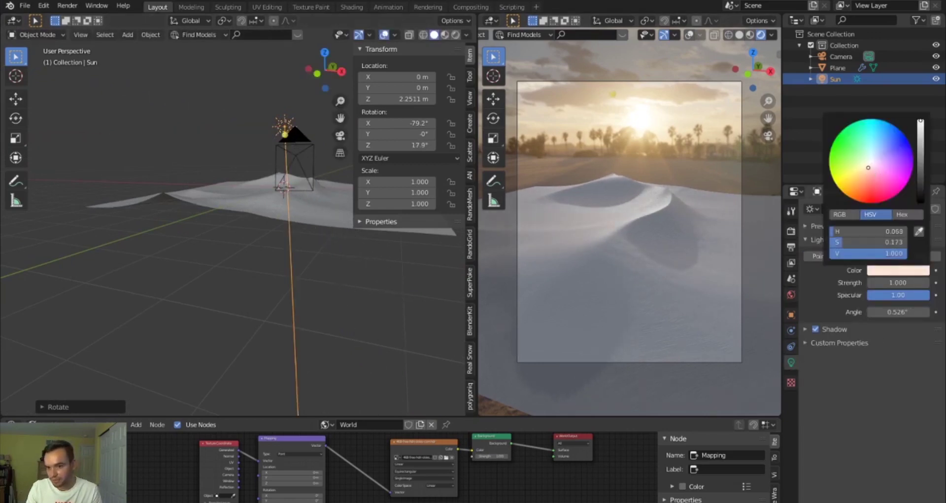
click(907, 282)
text(4)
key(Return)
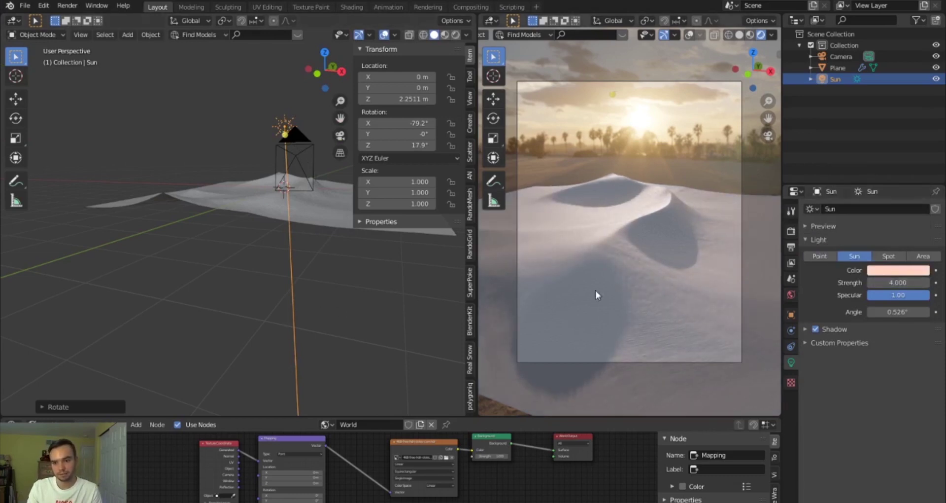
- Set the sun light's strength to 2 and deselect it
click(900, 282)
text(2)
key(Return)
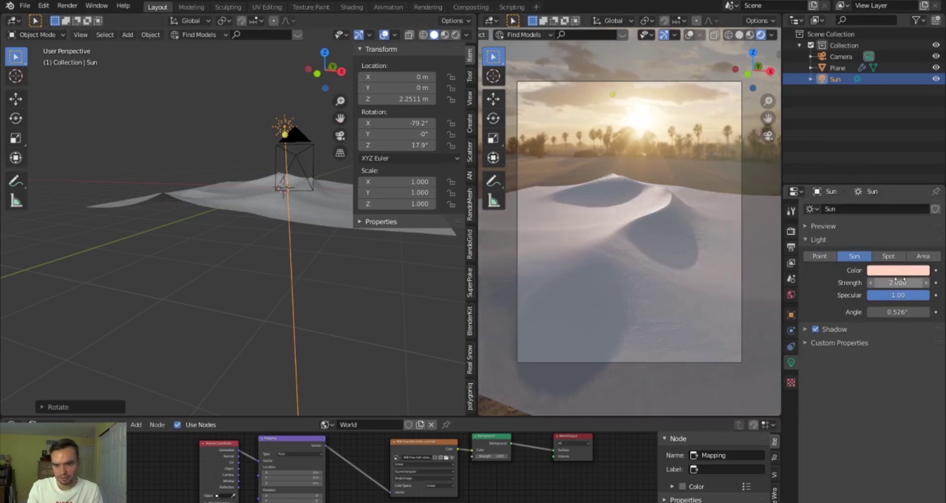
middle_drag(380, 298, 329, 310)
click(343, 311)
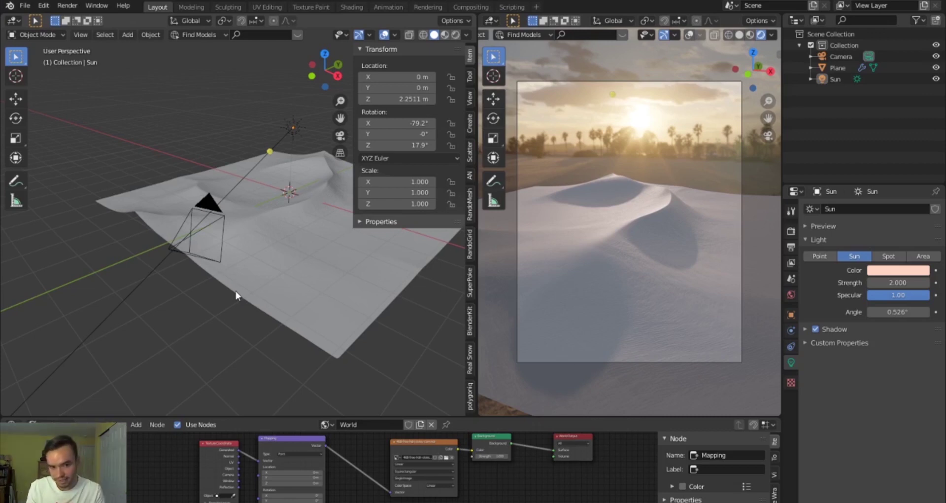
- Search the BlenderKit library's materials for "sand"
click(43, 5)
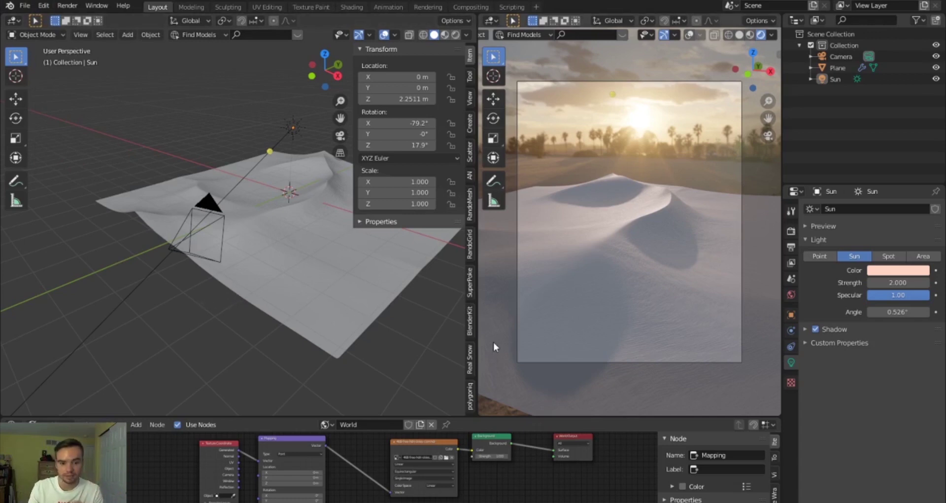
click(471, 326)
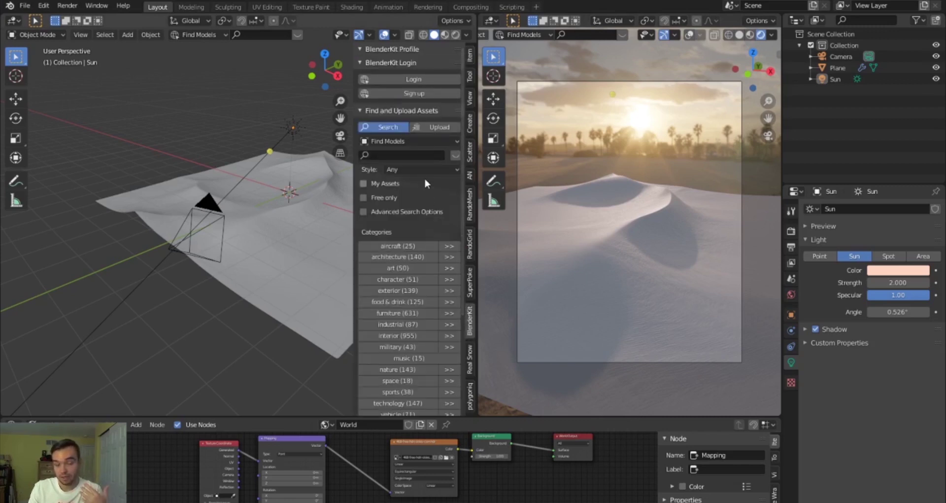
scroll(397, 247, down, 3)
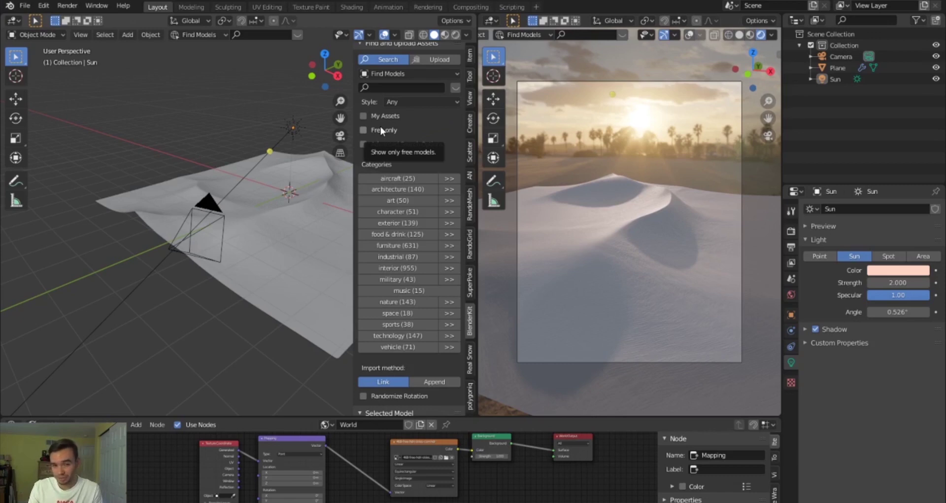
scroll(381, 148, up, 4)
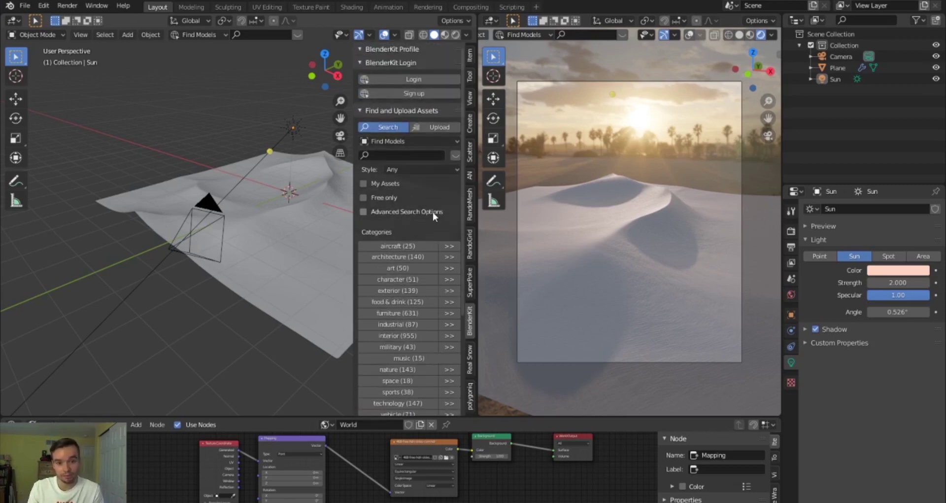
click(406, 140)
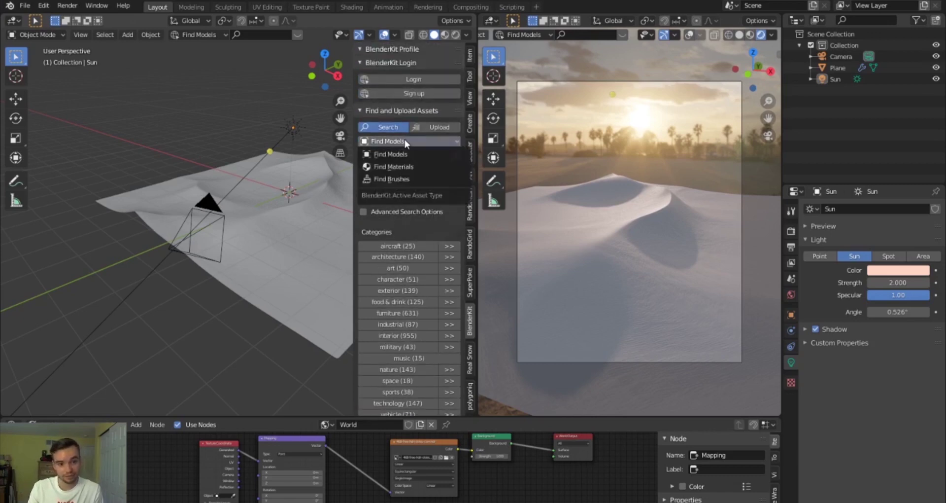
click(407, 168)
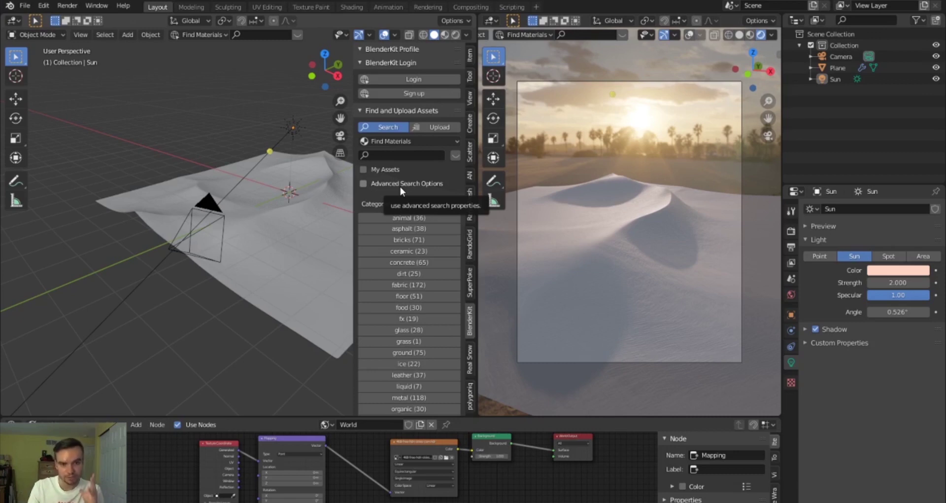
click(416, 155)
text(sand)
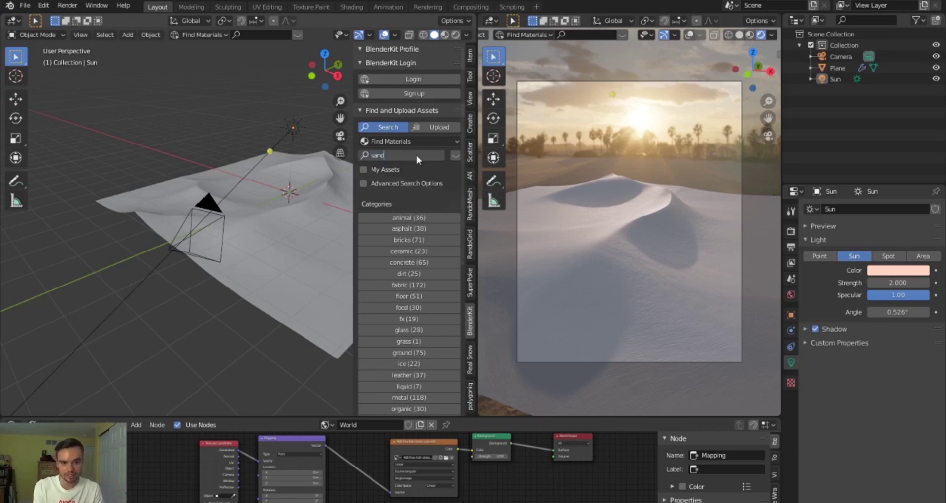
key(Return)
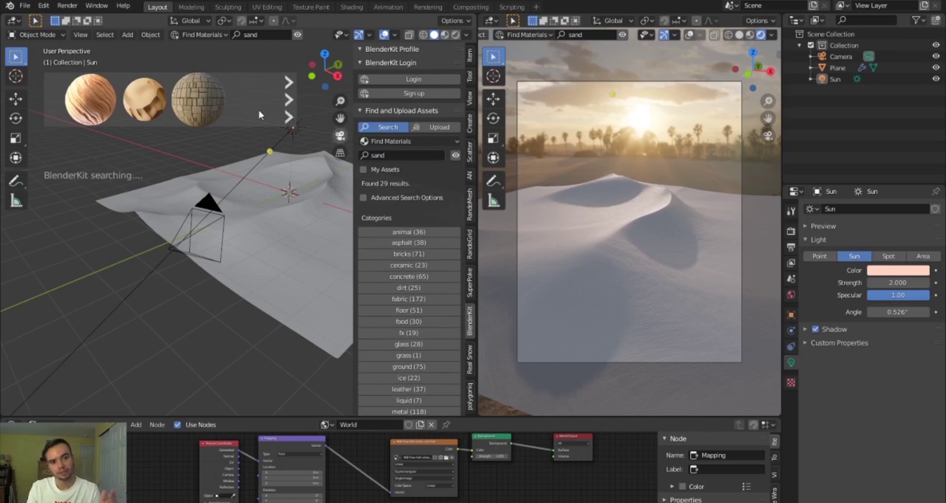
- Browse the sand material previews and apply the procedural Sand material with smooth dune shapes to the dune plane
mouse_move(100, 112)
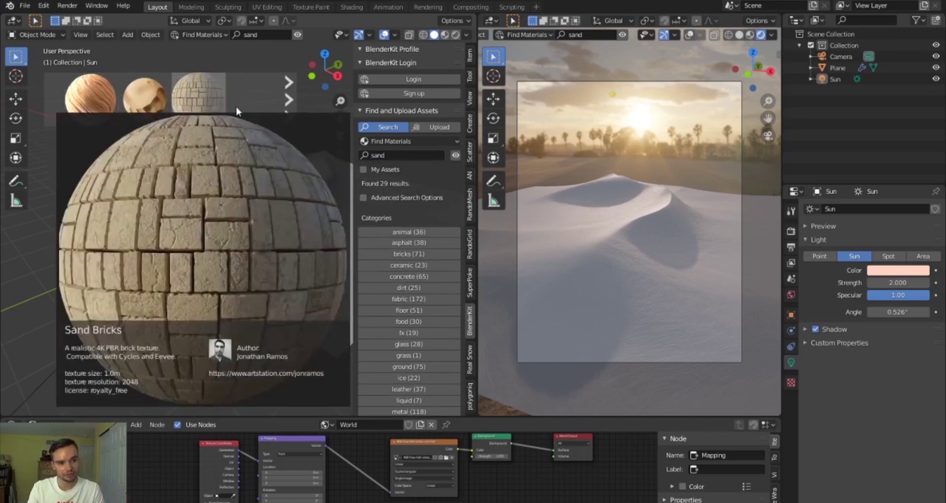
scroll(215, 104, down, 2)
mouse_move(163, 105)
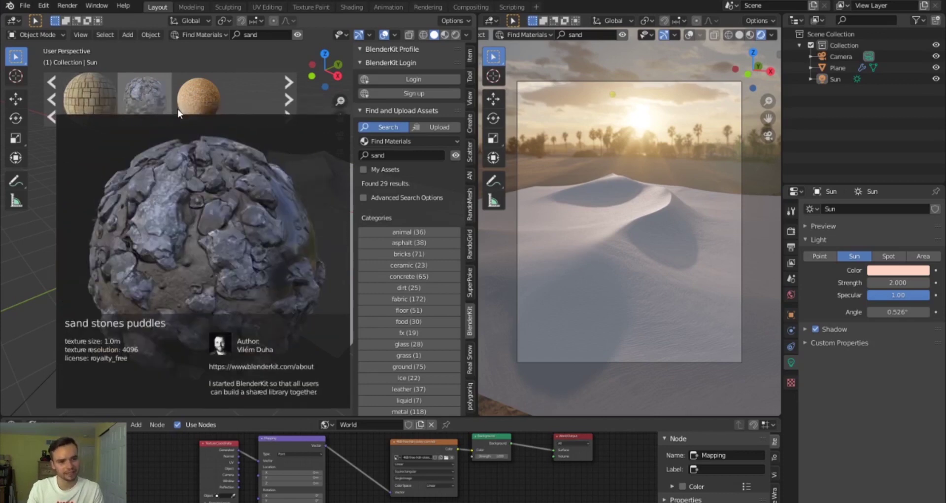
scroll(145, 99, down, 2)
scroll(189, 106, down, 2)
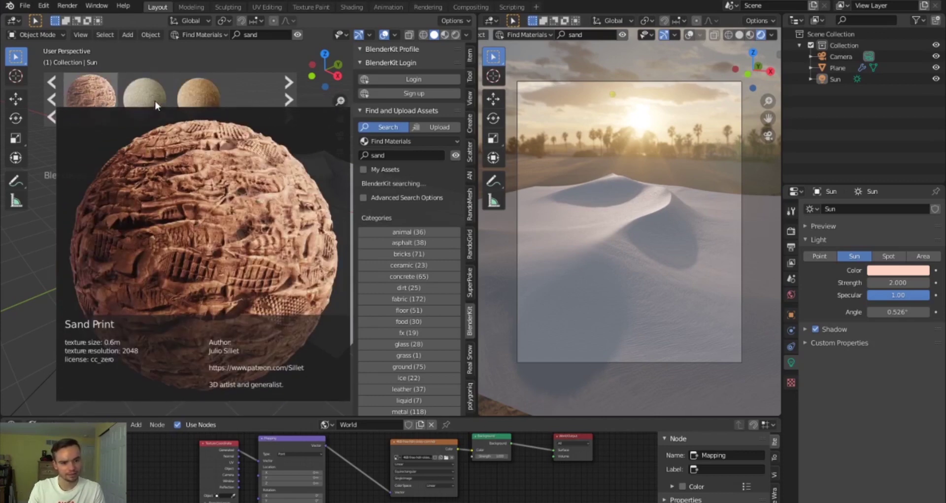
mouse_move(109, 102)
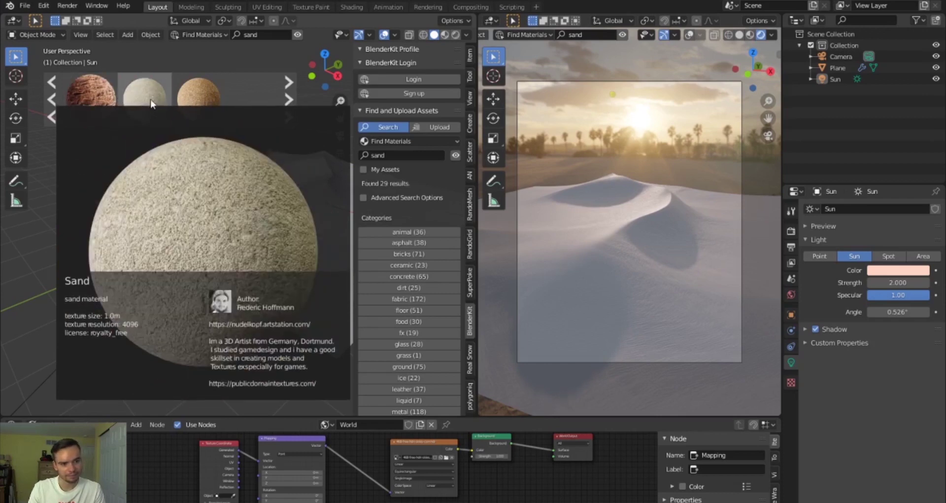
mouse_move(186, 97)
scroll(186, 98, down, 3)
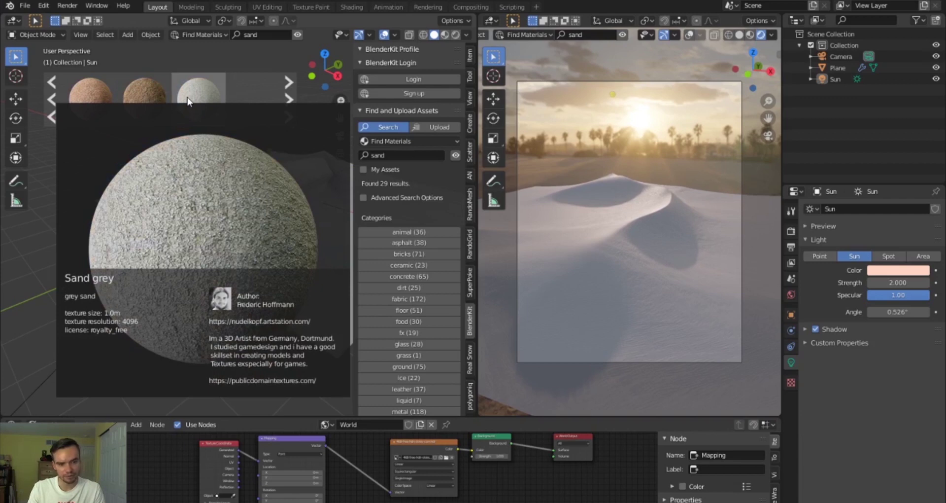
scroll(187, 97, down, 2)
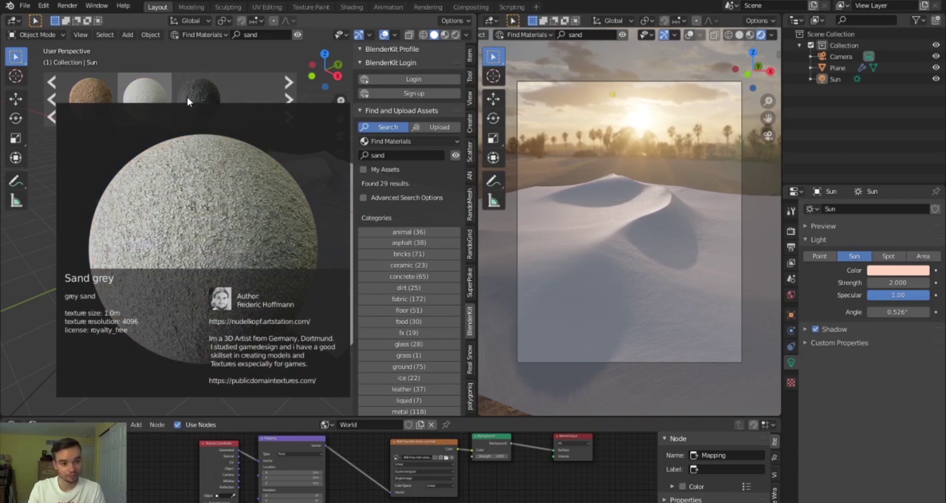
scroll(188, 97, down, 3)
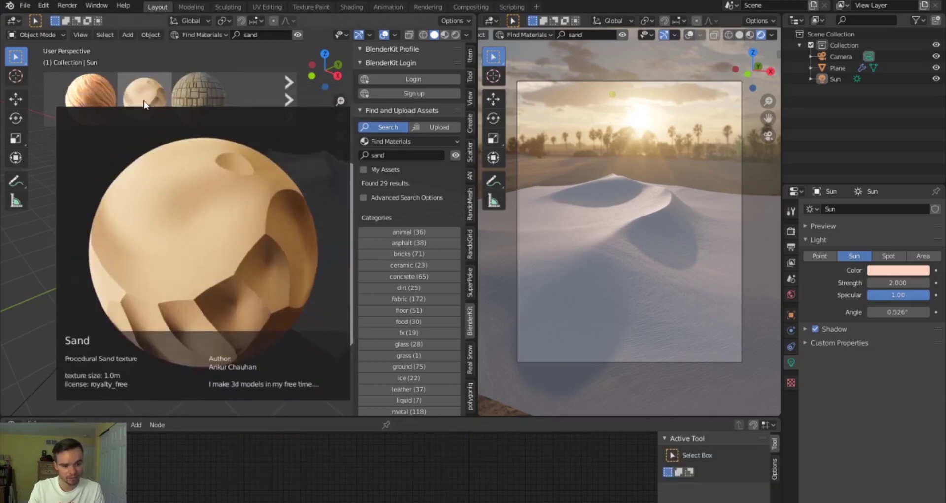
click(143, 102)
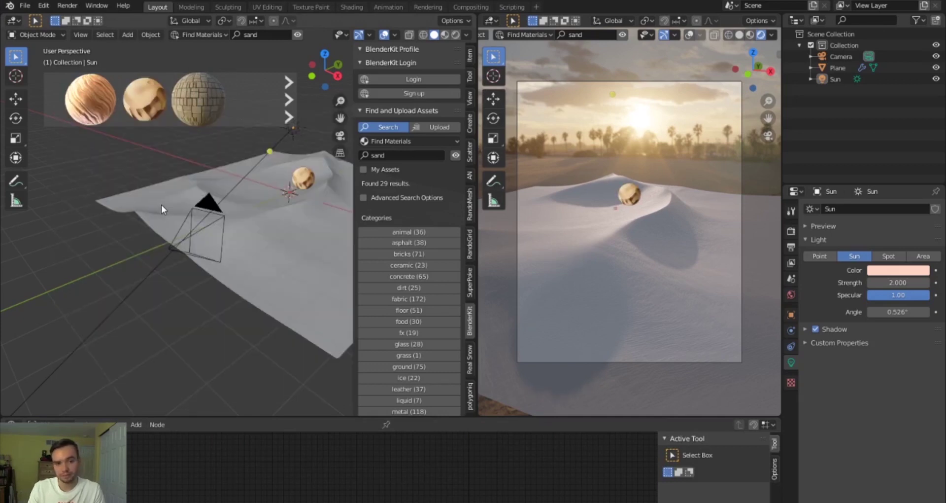
click(314, 251)
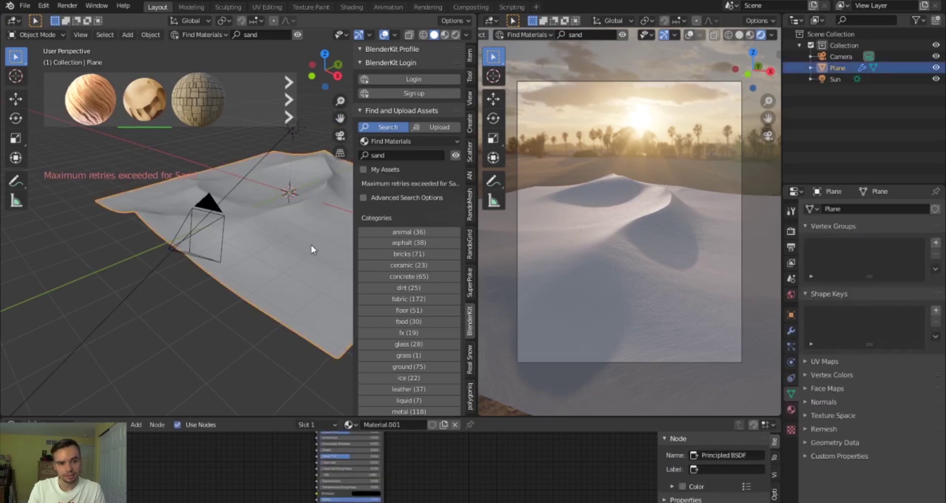
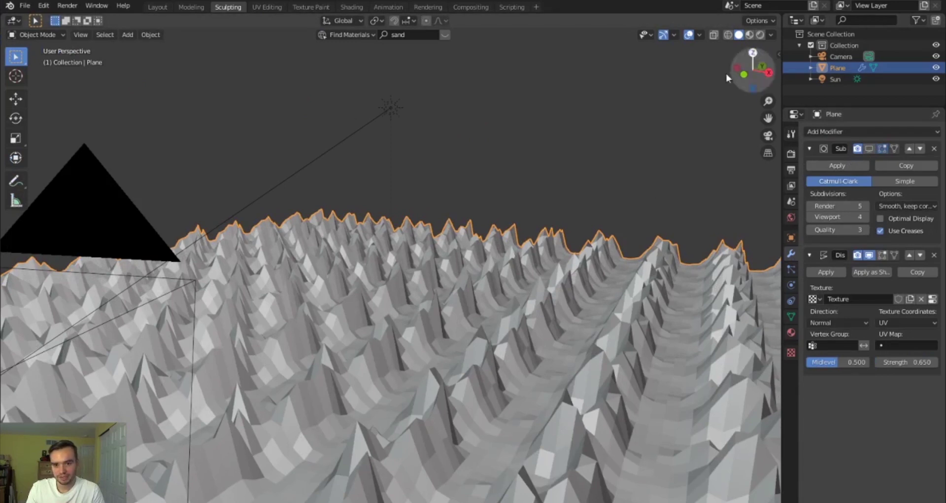
- Set the UV map of the plane's Displace modifier to UVMap and show the plane's modifiers in the Layout workspace
click(918, 344)
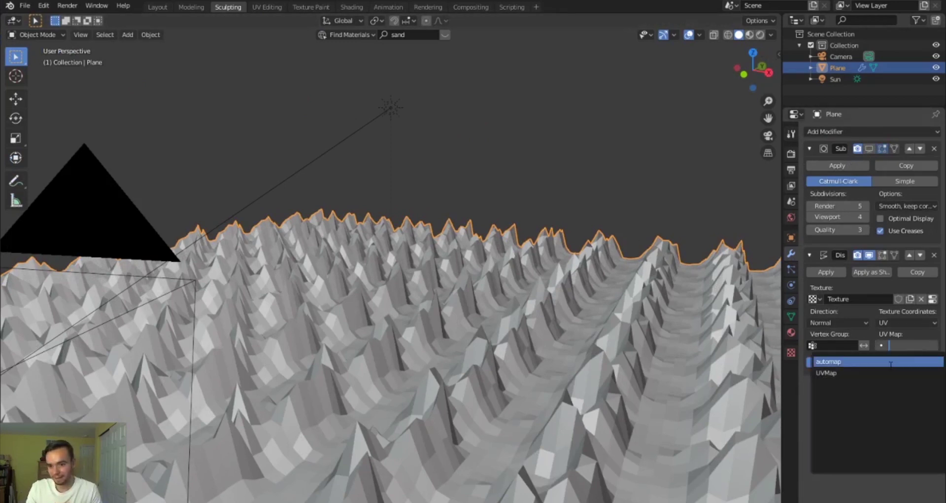
click(826, 373)
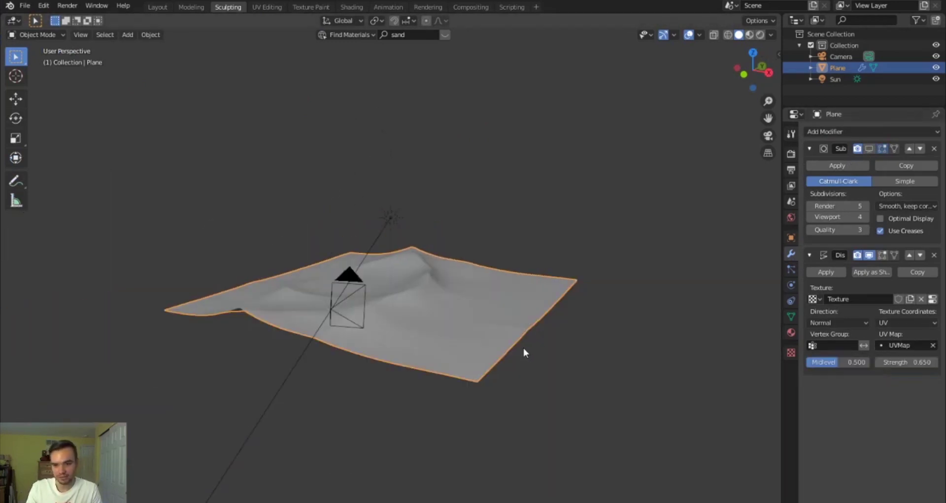
scroll(533, 339, up, 3)
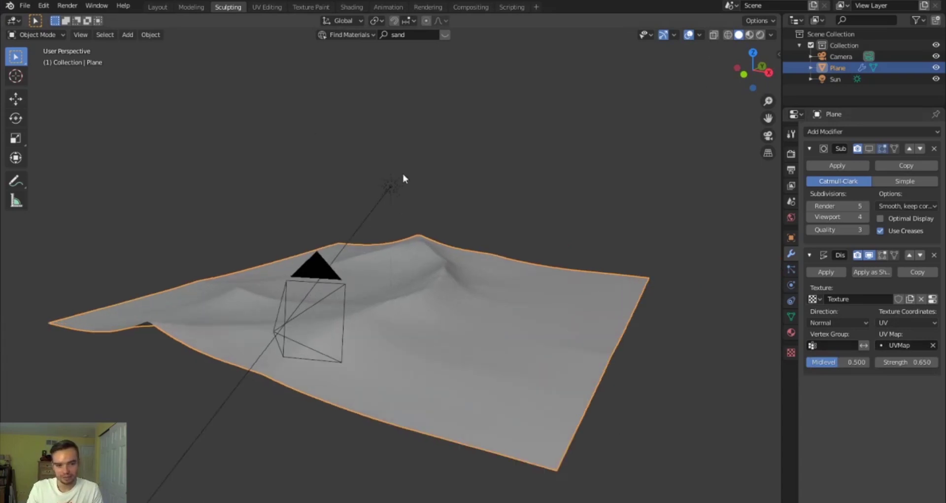
click(162, 7)
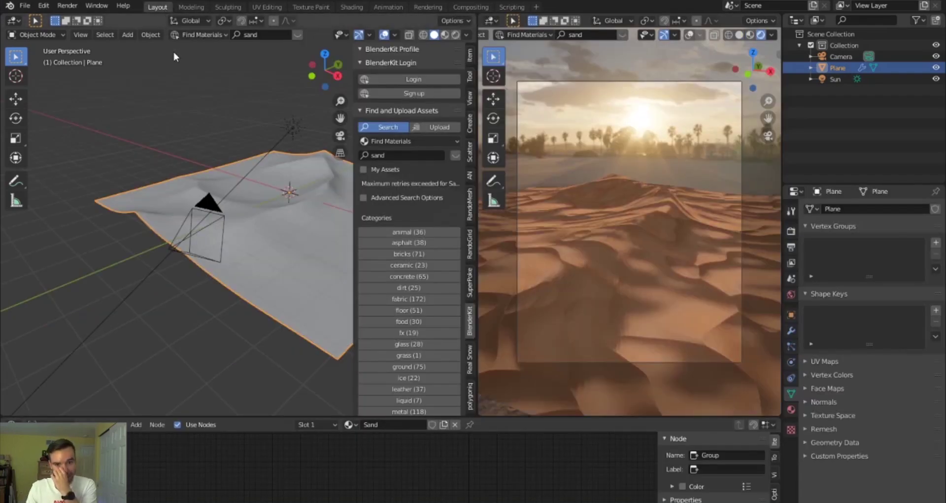
middle_drag(208, 280, 167, 289)
click(791, 330)
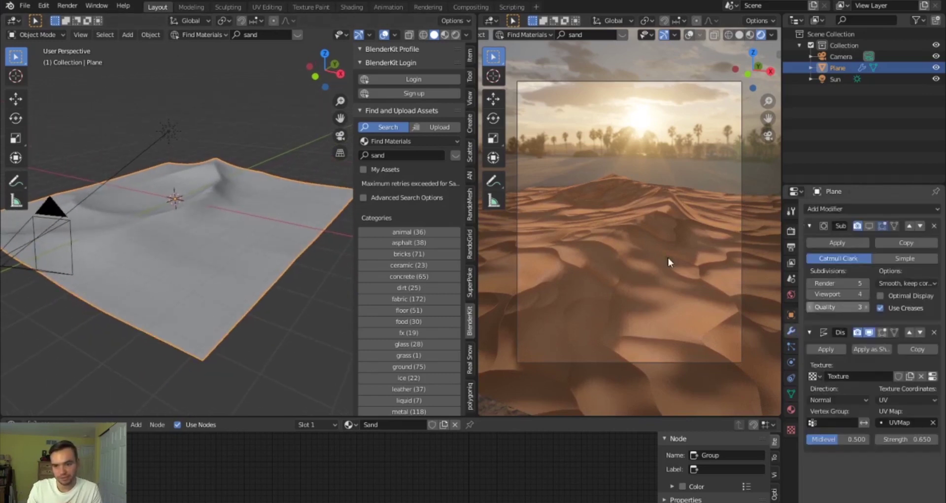
middle_drag(208, 285, 229, 303)
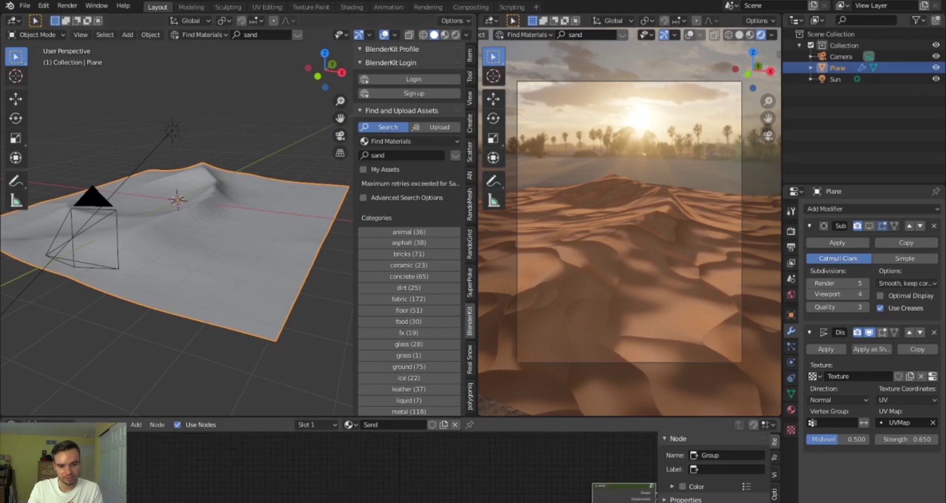
- Examine the nodes inside the Sand material's node group to see how its surface and displacement are built
middle_drag(352, 473, 277, 471)
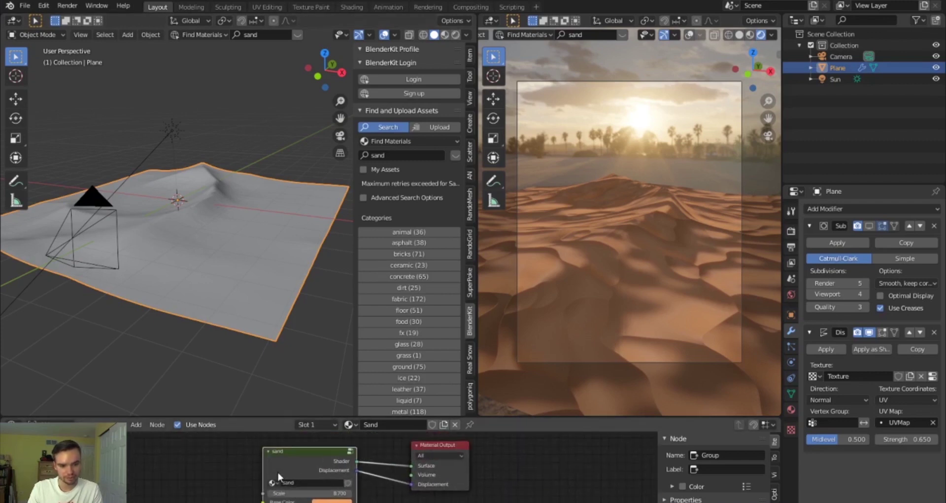
key(Tab)
scroll(297, 471, down, 6)
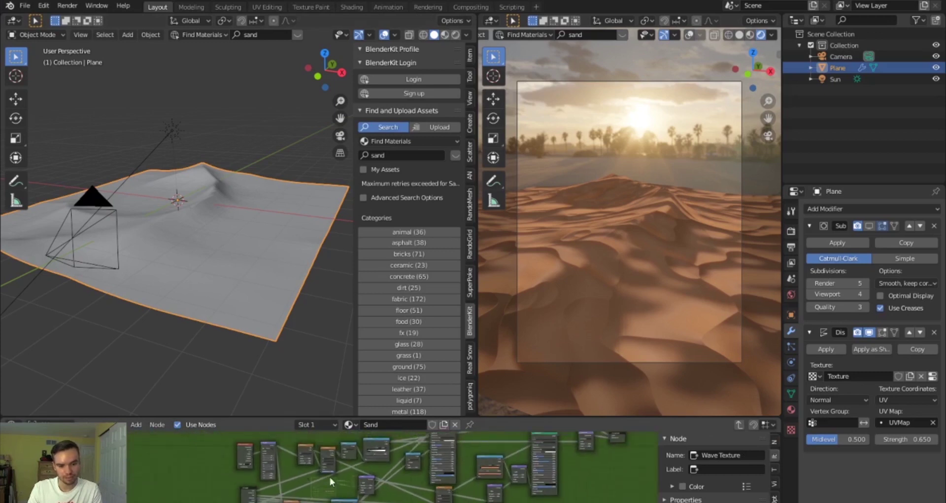
scroll(487, 496, up, 6)
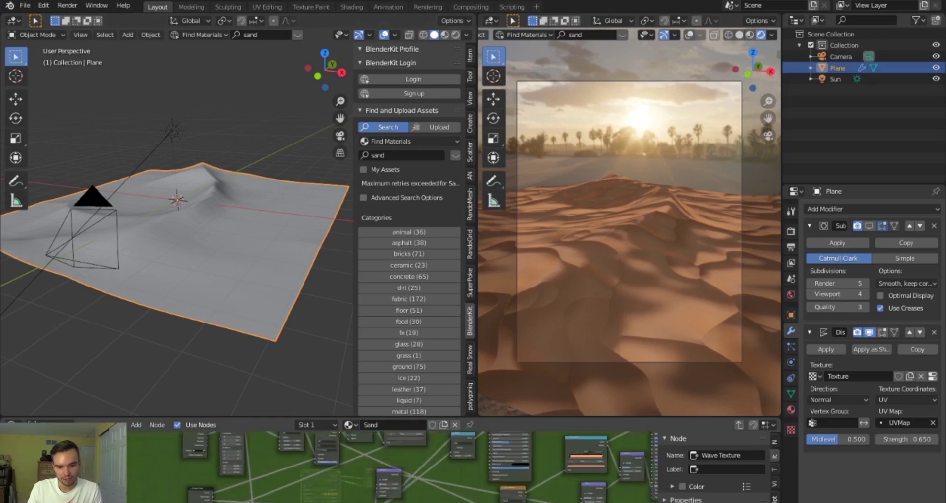
middle_drag(388, 501, 392, 477)
middle_drag(328, 495, 569, 460)
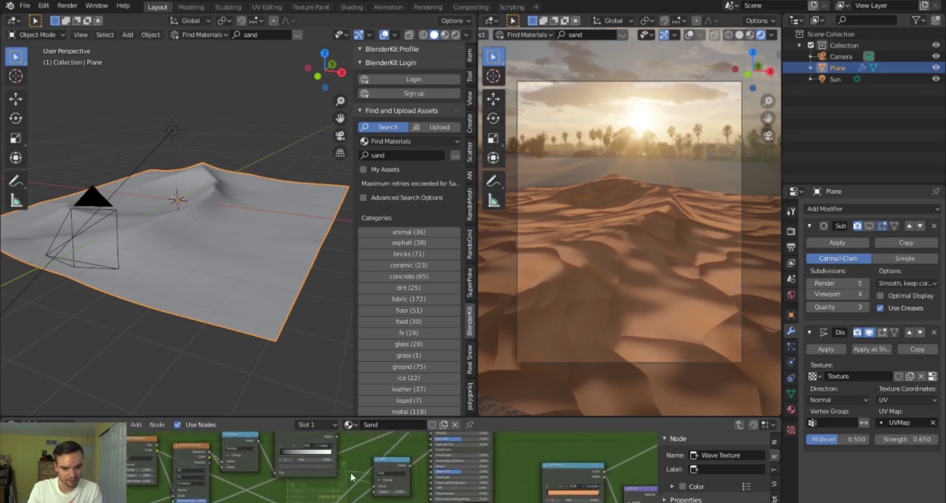
middle_drag(235, 458, 329, 458)
scroll(329, 457, up, 2)
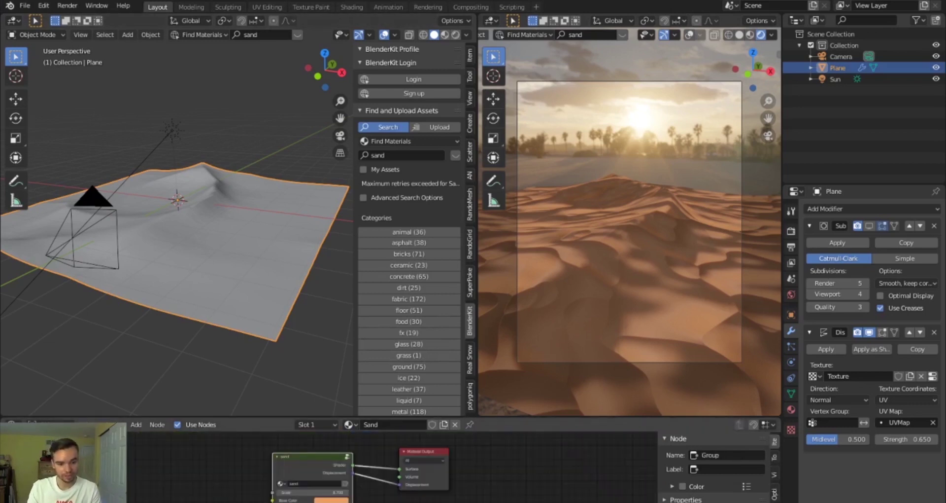
- Disconnect the sand node group's Displacement output from the Material Output, deselect the plane and inspect the sand surface up close
middle_drag(138, 488, 133, 483)
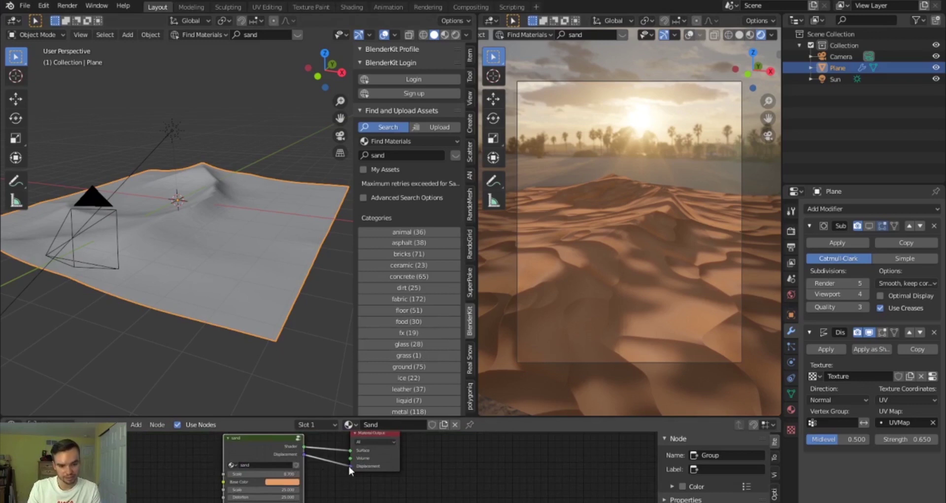
drag(350, 466, 325, 480)
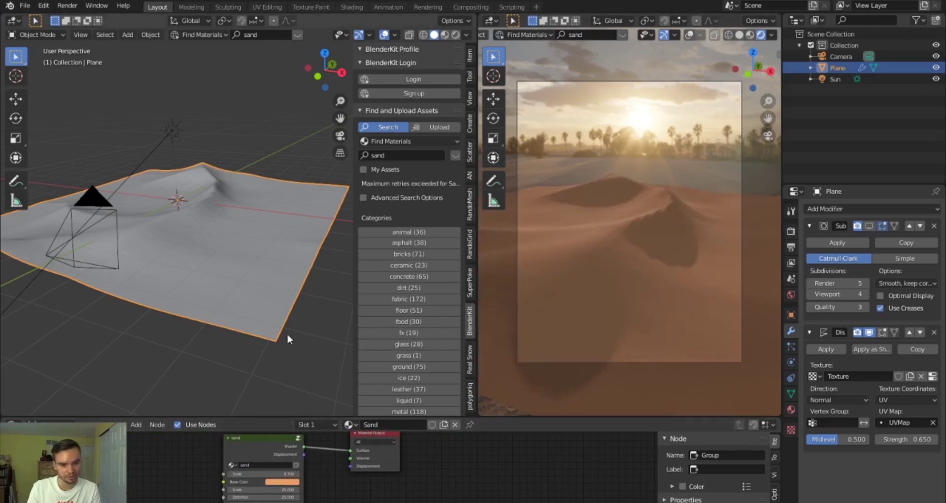
click(244, 353)
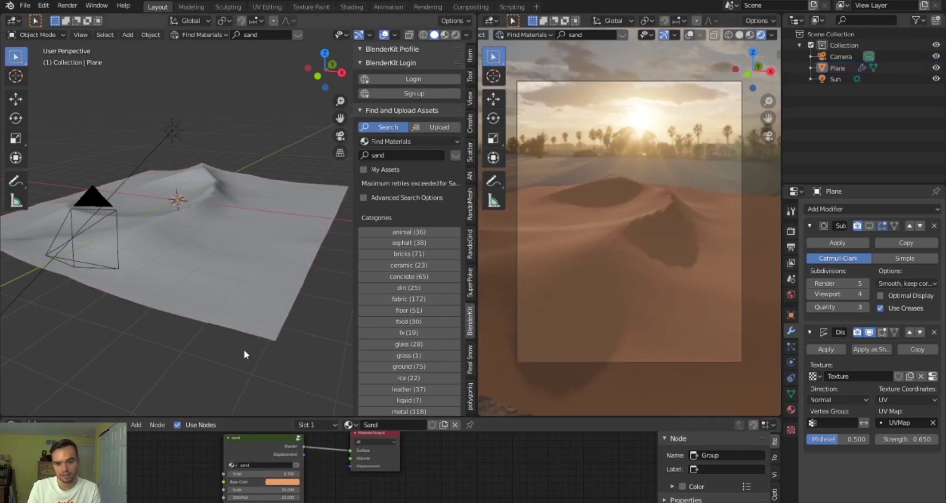
middle_drag(635, 323, 592, 273)
scroll(636, 345, up, 5)
scroll(641, 335, down, 5)
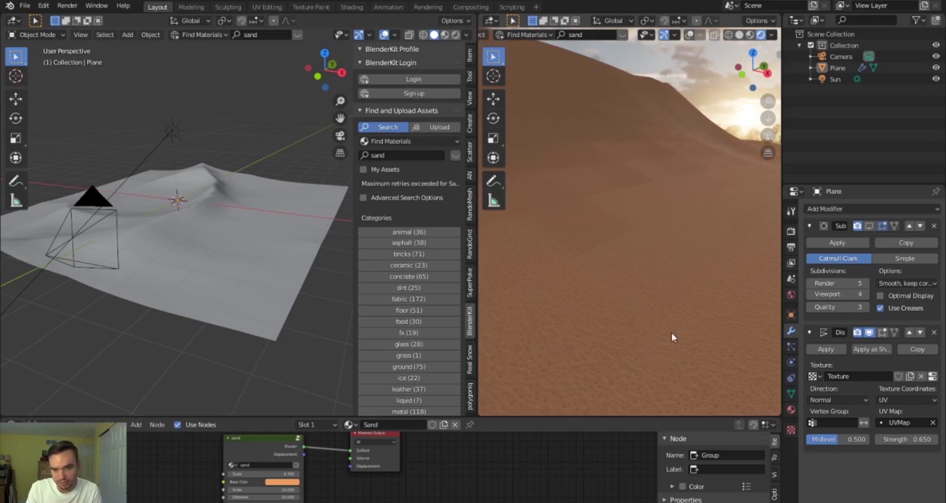
- Return to the camera view, space the sand node group apart from the Material Output and check its base colour
key(KP_0)
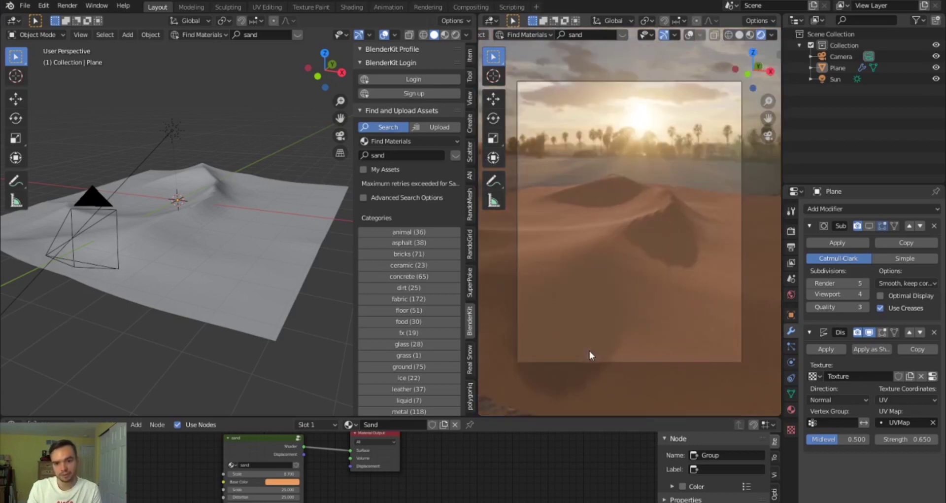
middle_drag(329, 497, 328, 502)
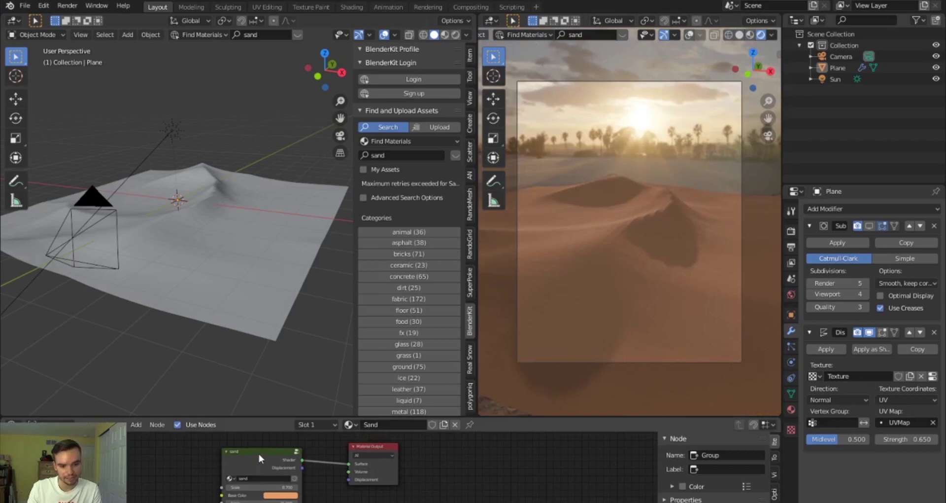
drag(261, 455, 190, 436)
scroll(338, 470, up, 3)
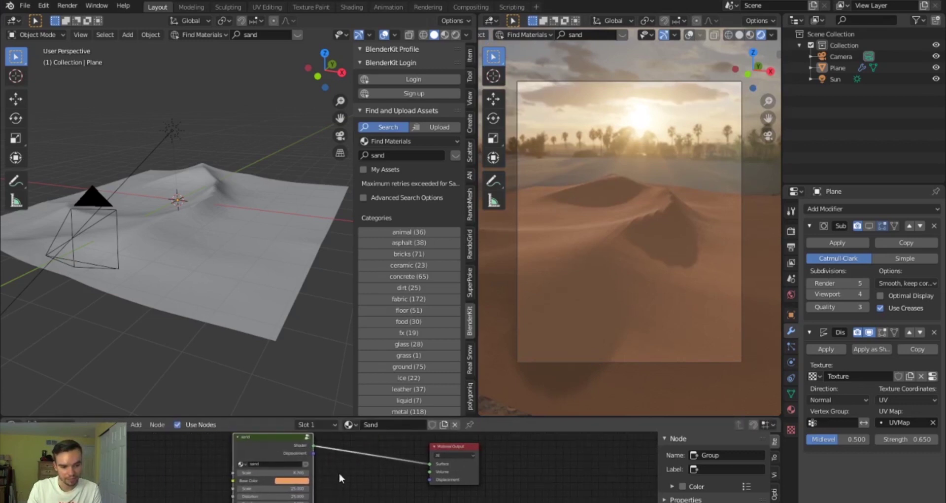
click(266, 478)
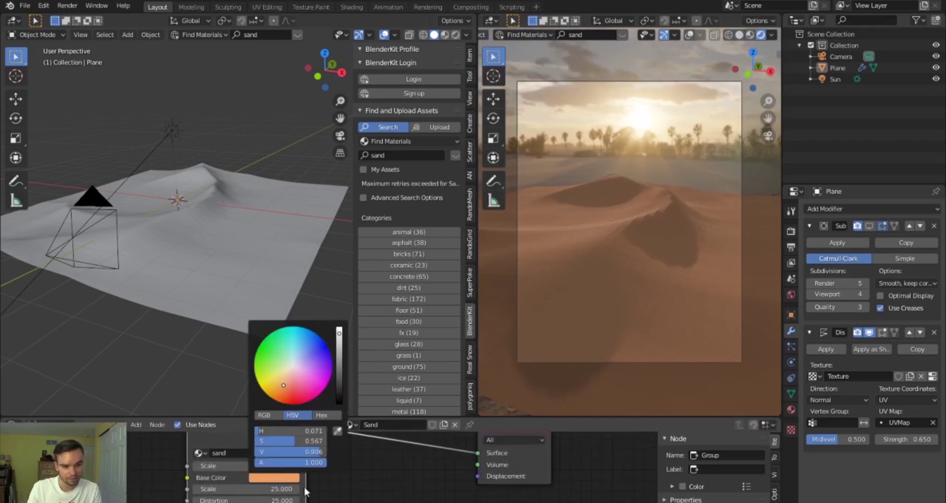
scroll(360, 493, down, 4)
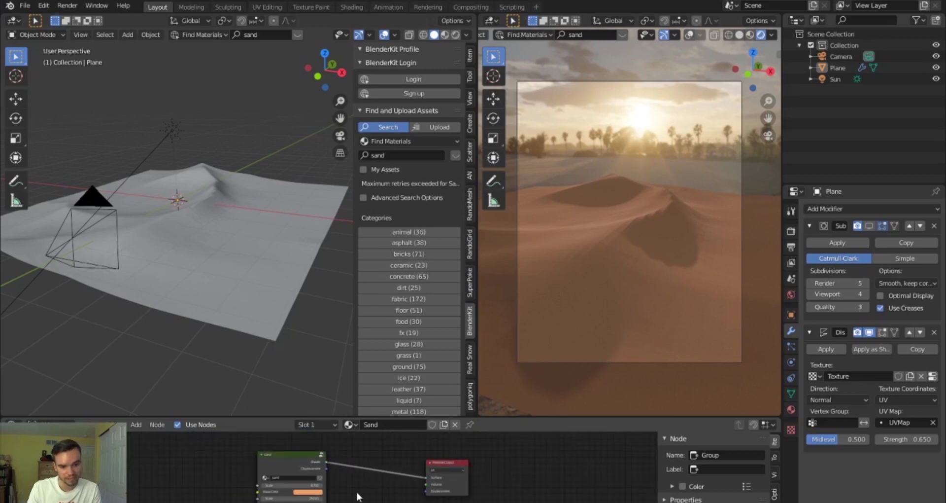
drag(287, 464, 308, 461)
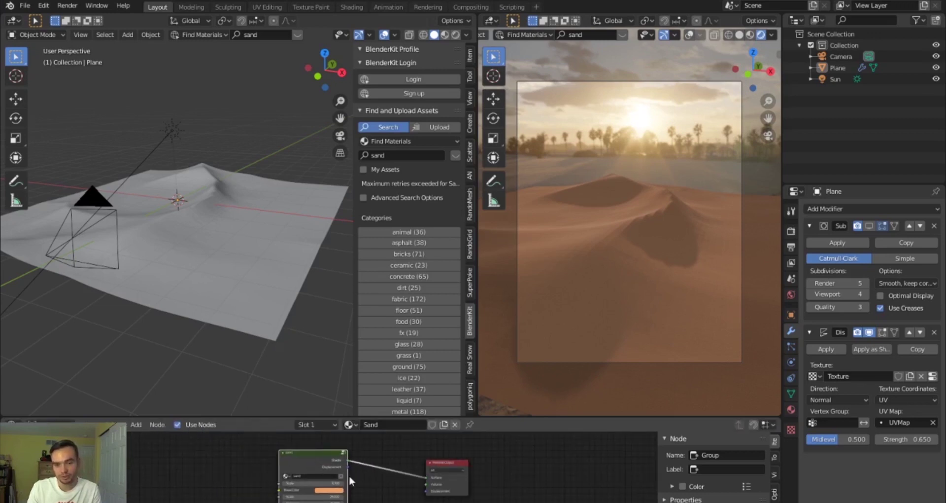
scroll(321, 456, up, 2)
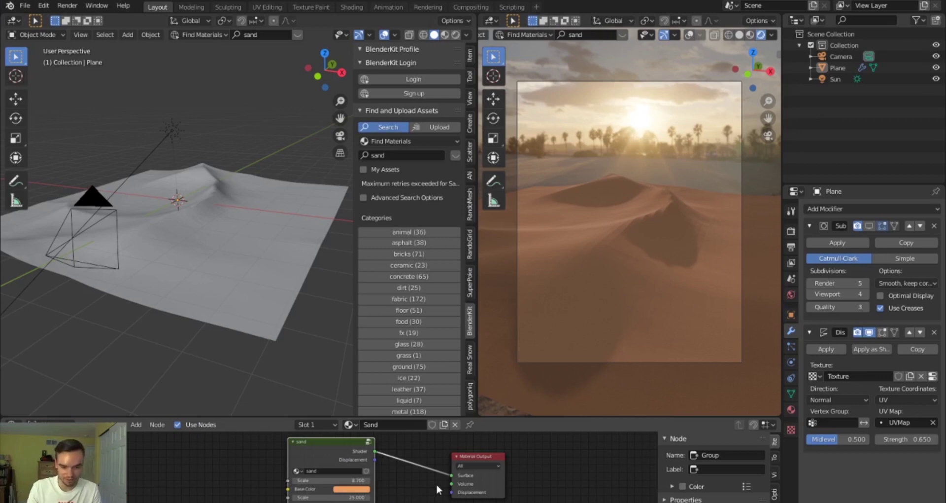
scroll(382, 487, up, 1)
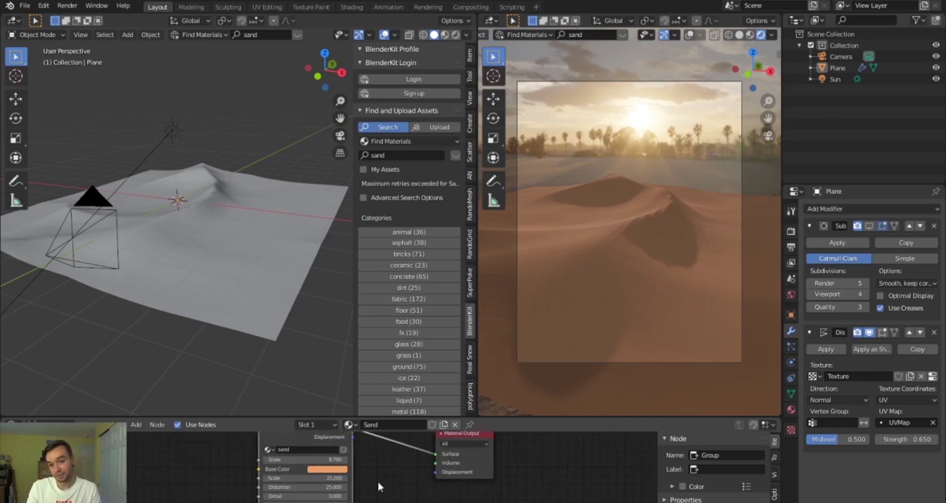
scroll(376, 478, down, 3)
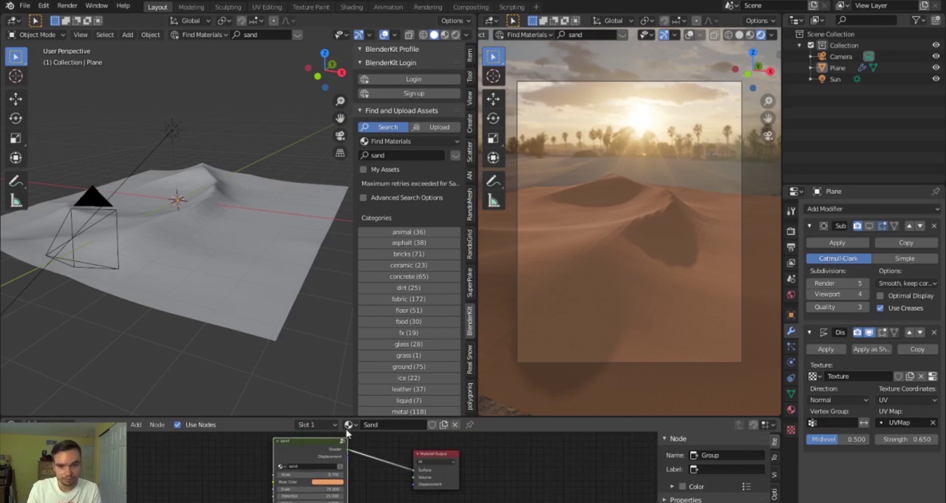
- Move the dune plane into a new collection named dune
mouse_move(168, 332)
middle_down()
mouse_move(190, 330)
mouse_move(194, 302)
mouse_move(169, 324)
middle_up()
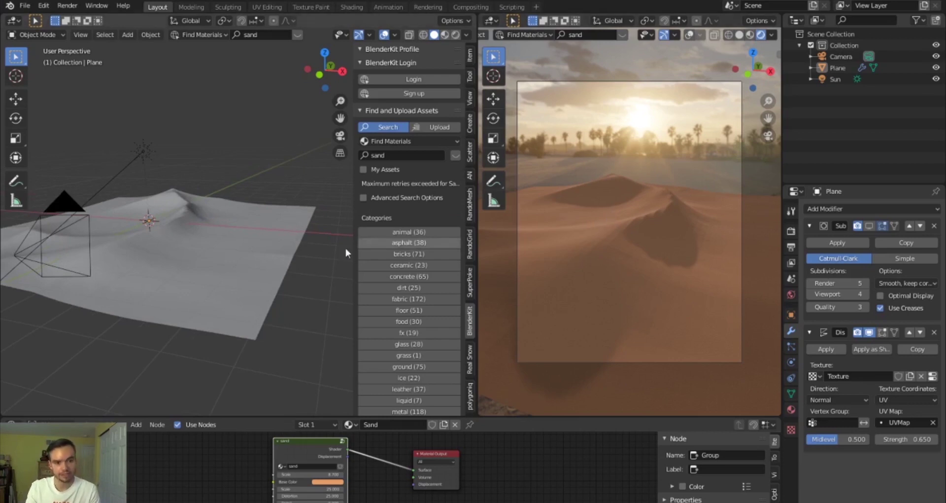
click(190, 271)
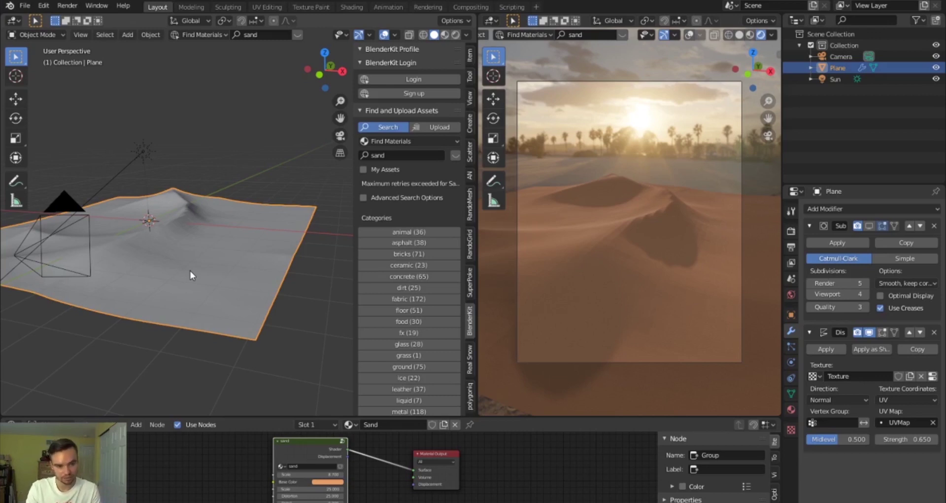
key(m)
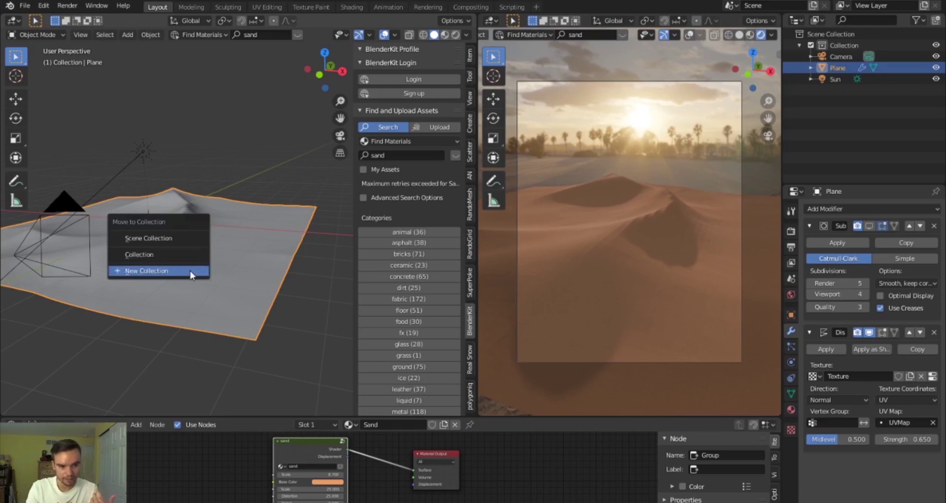
click(190, 271)
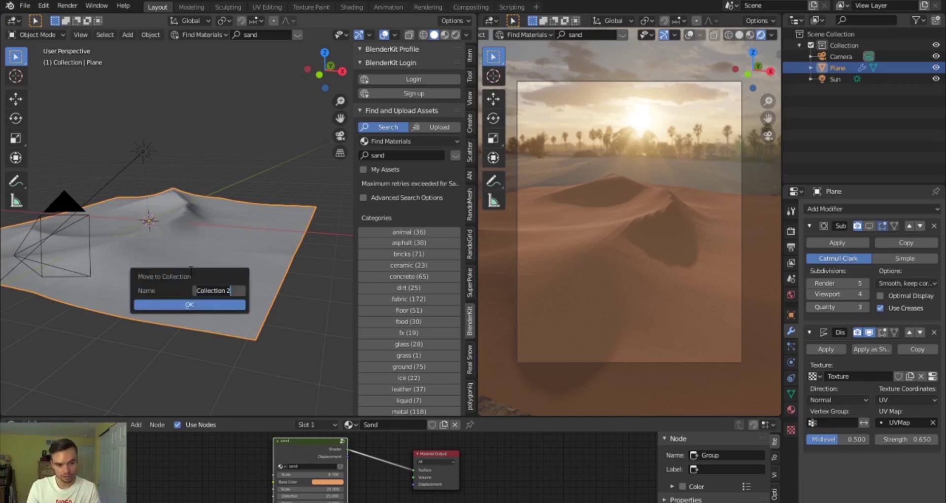
text(dune)
key(Return)
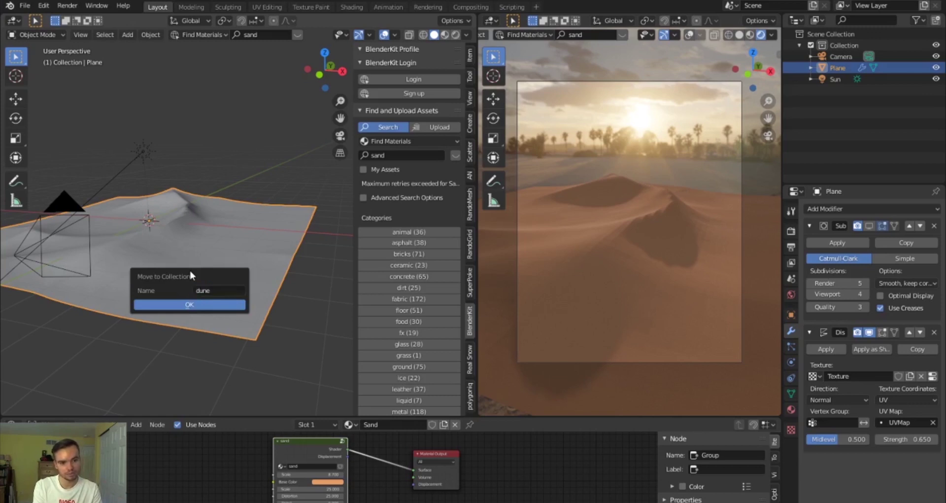
key(Return)
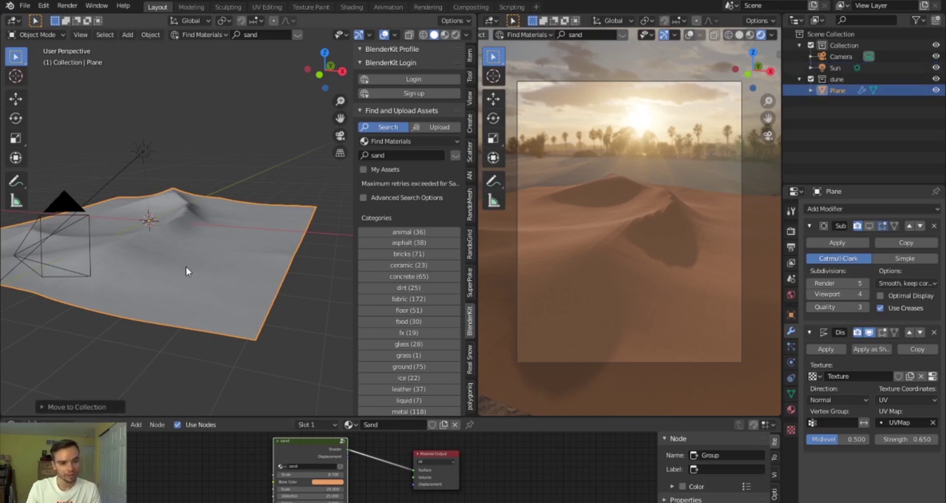
- Add a collection instance of dune and move it horizontally behind the original to about X -0.9 m, Y 8.9 m
key(shift+a)
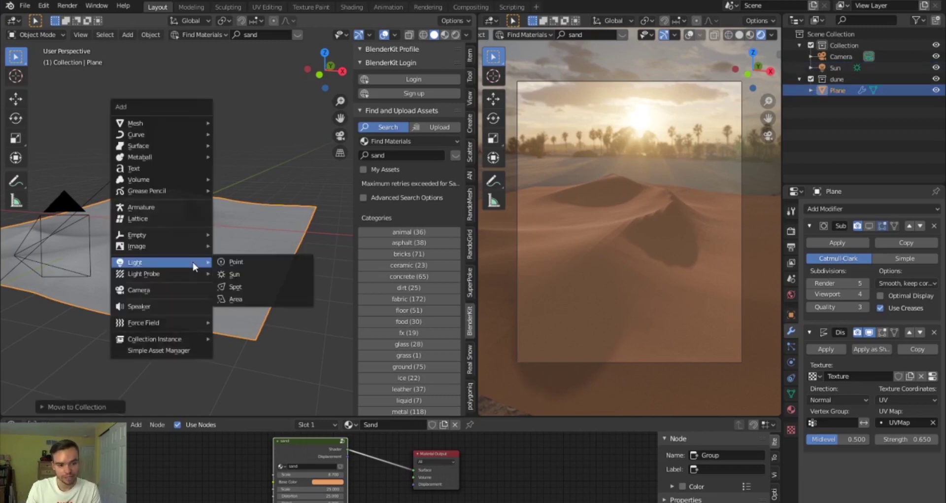
mouse_move(184, 339)
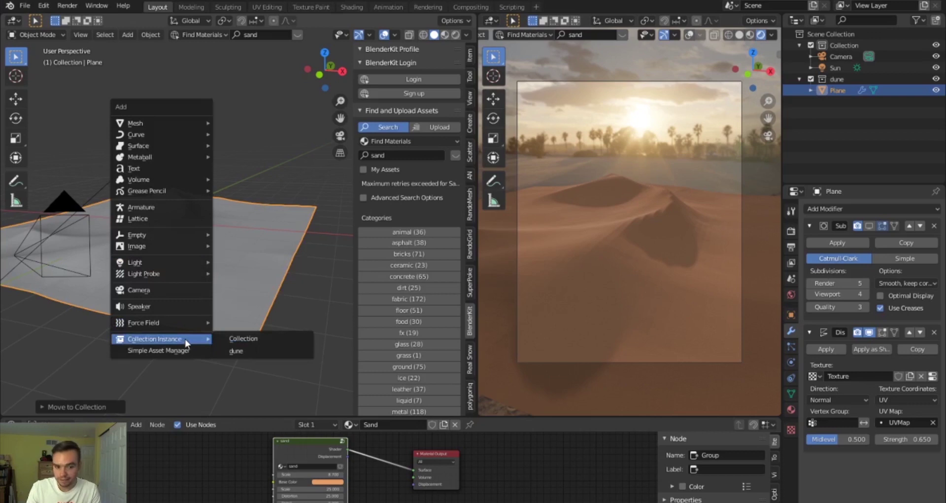
click(266, 349)
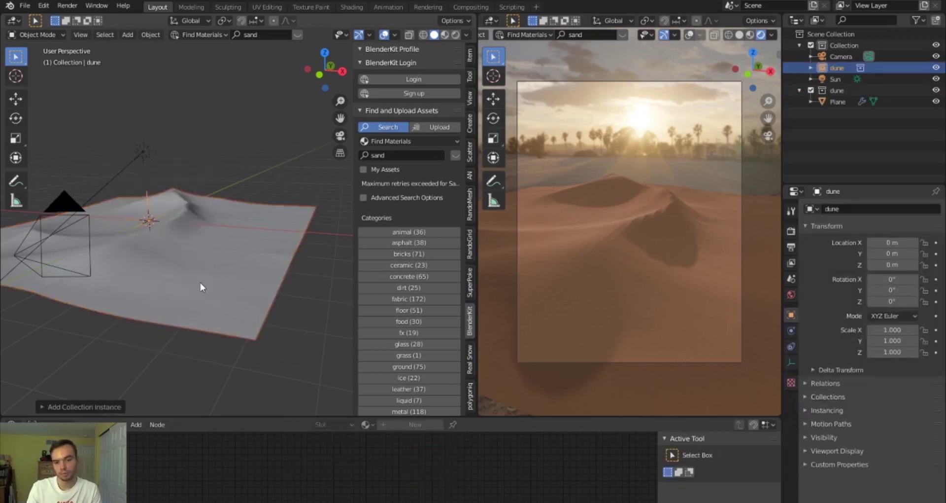
key(g)
key(shift+z)
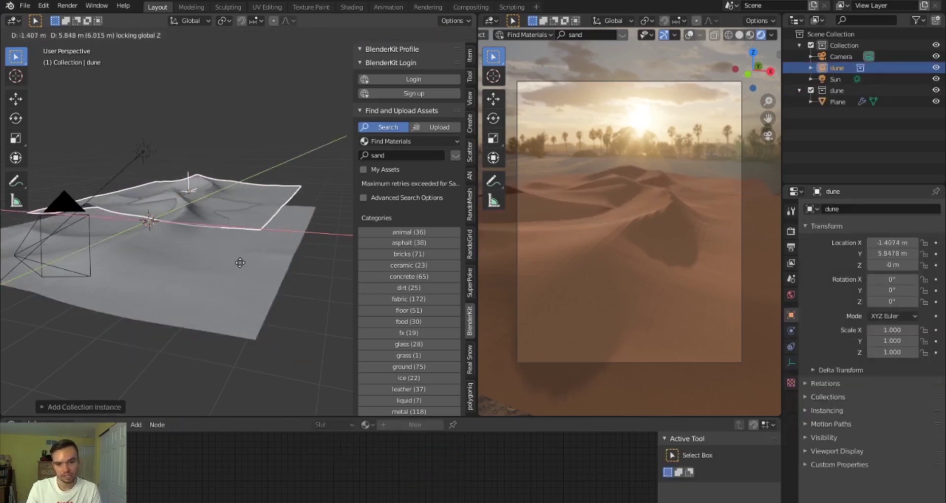
click(268, 256)
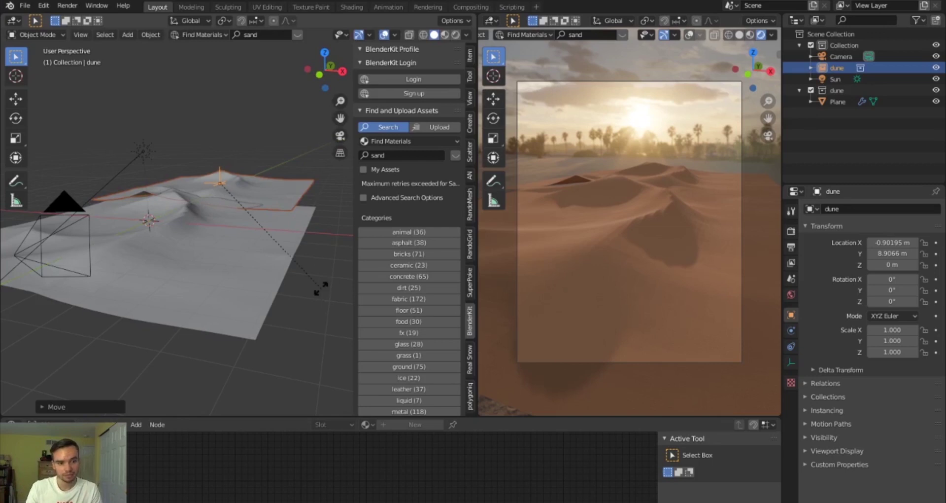
- Rotate the dune instance about -38.4° around Z and shift it horizontally to about X -0.87 m, Y 8.2 m
key(r)
key(z)
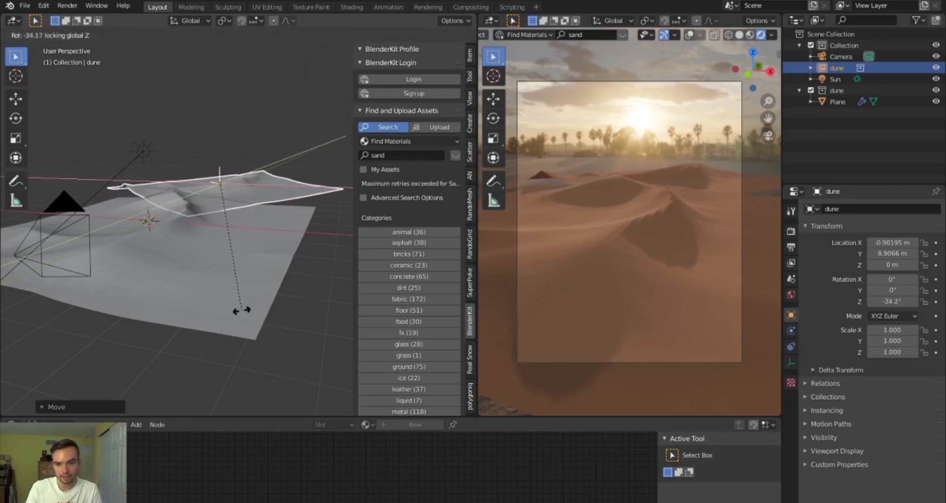
click(229, 317)
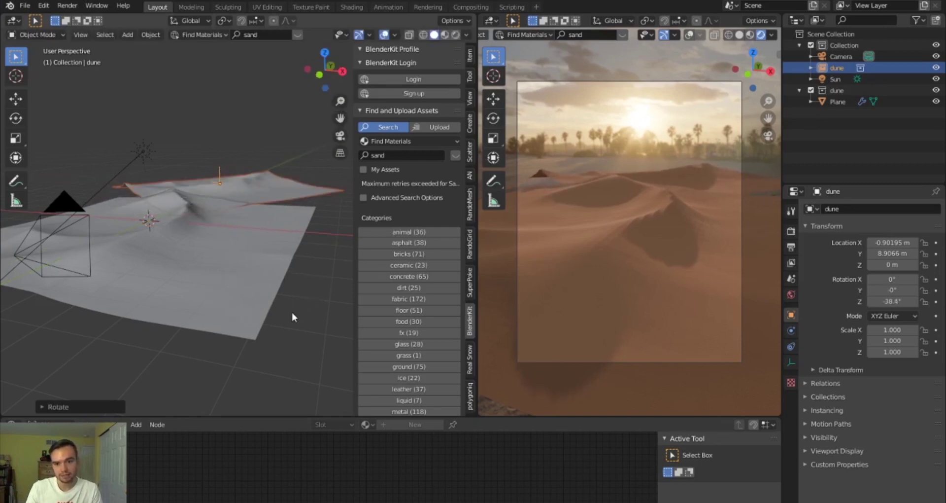
key(g)
key(shift+z)
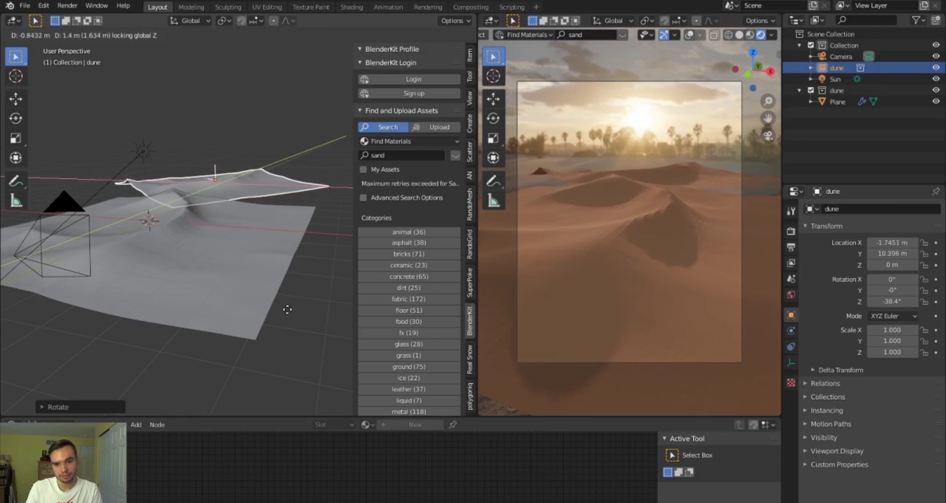
click(288, 318)
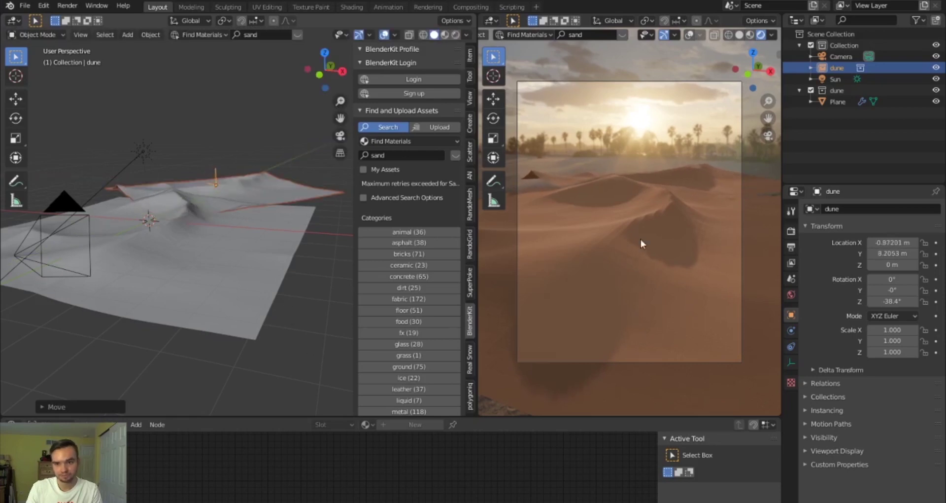
- Lower the camera vertically to a Z location of about 0.88 m
click(838, 56)
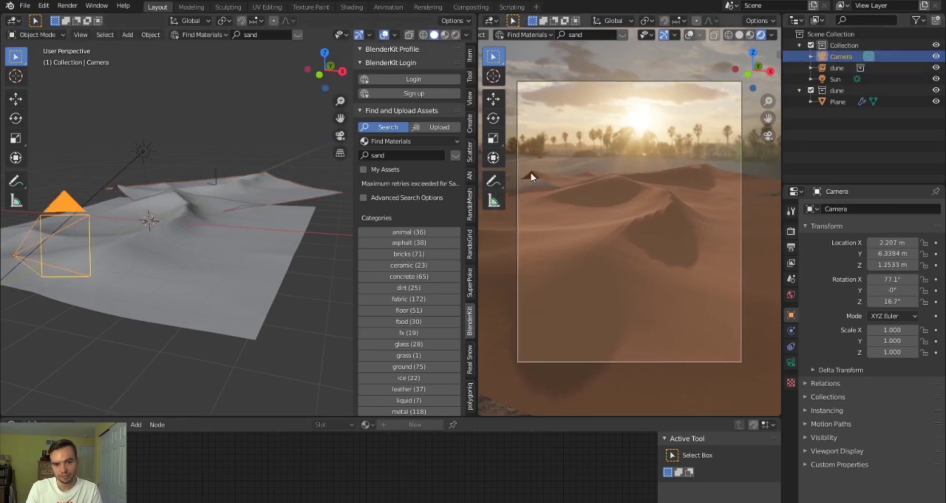
click(469, 55)
key(g)
key(z)
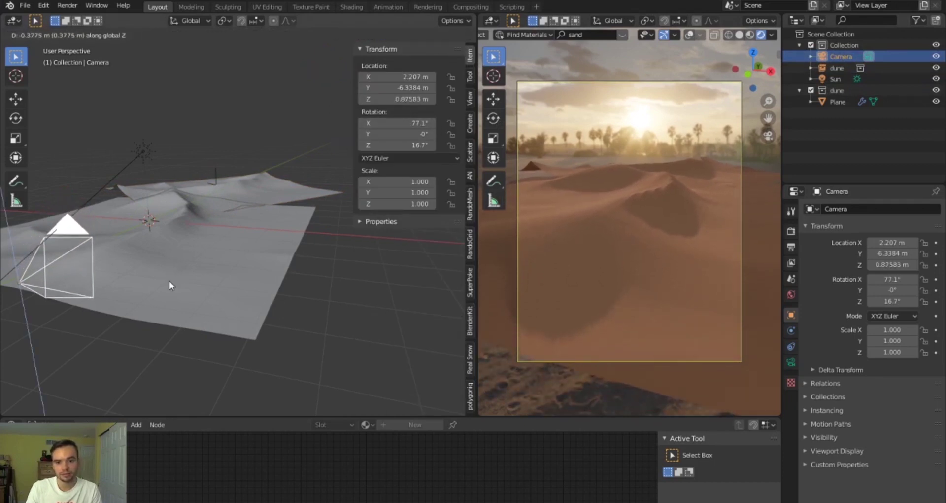
click(170, 280)
- Shift the camera horizontally to about X 2.37 m, Y -6.29 m and turn it to about 13.4° around Z
key(g)
key(shift+z)
click(181, 281)
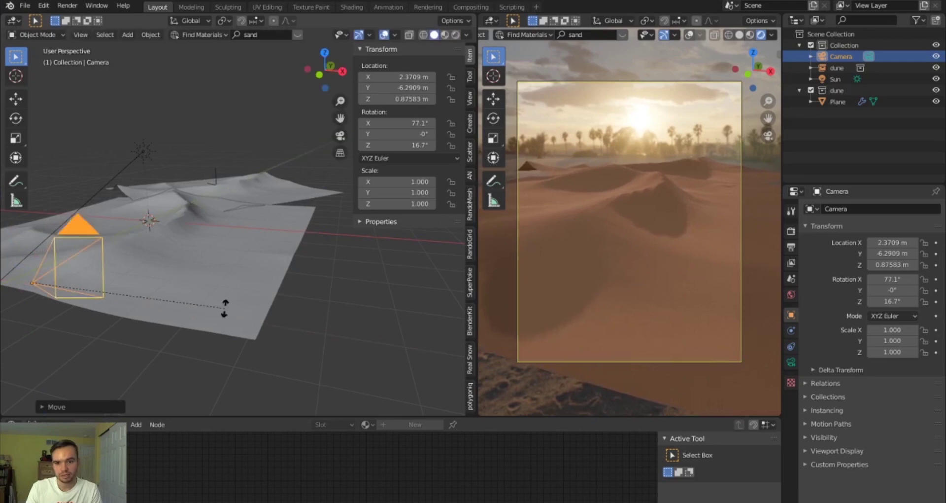
key(r)
key(z)
click(206, 322)
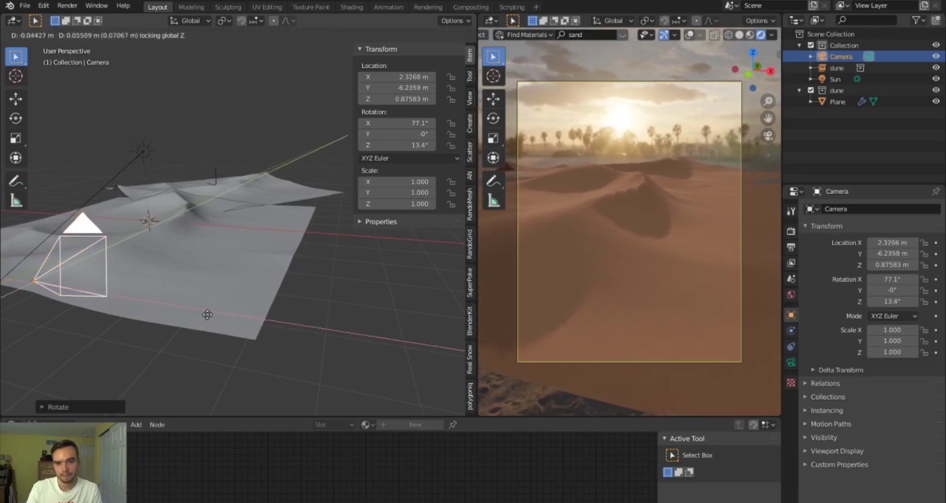
- Move the dune instance horizontally closer to the original dune, to about X -1.45 m, Y 6.79 m
click(271, 190)
key(g)
key(shift+z)
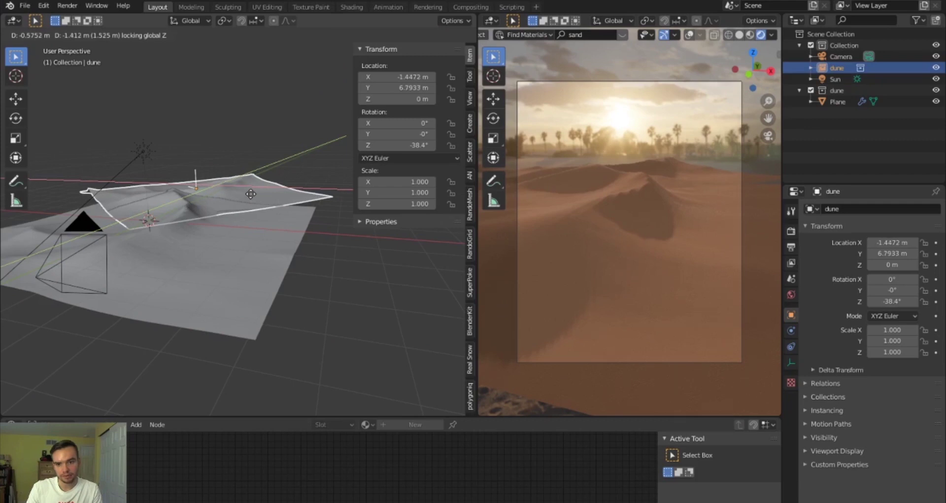
click(250, 194)
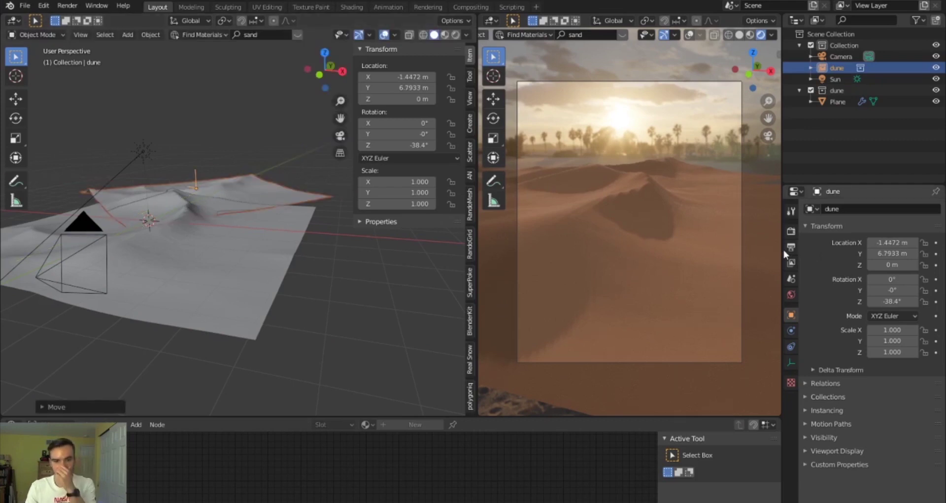
- Make the render's film background transparent in the Eevee render settings
click(791, 231)
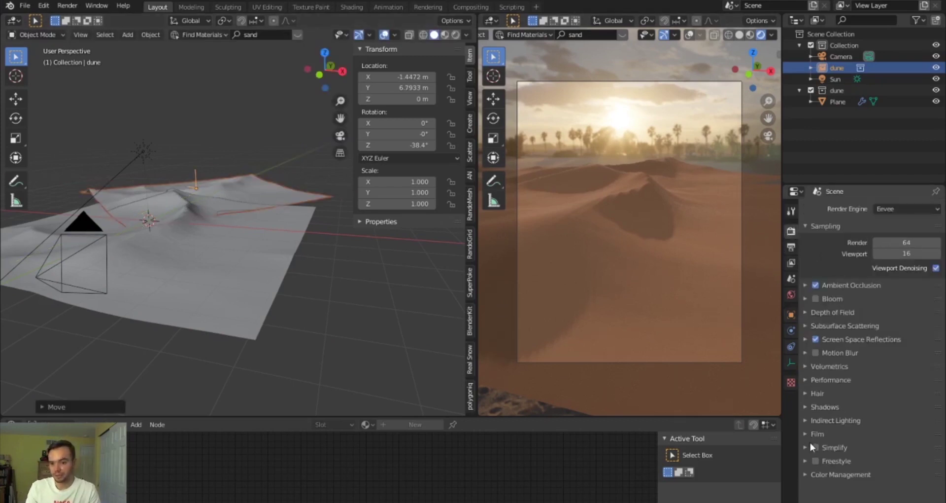
click(810, 433)
click(924, 463)
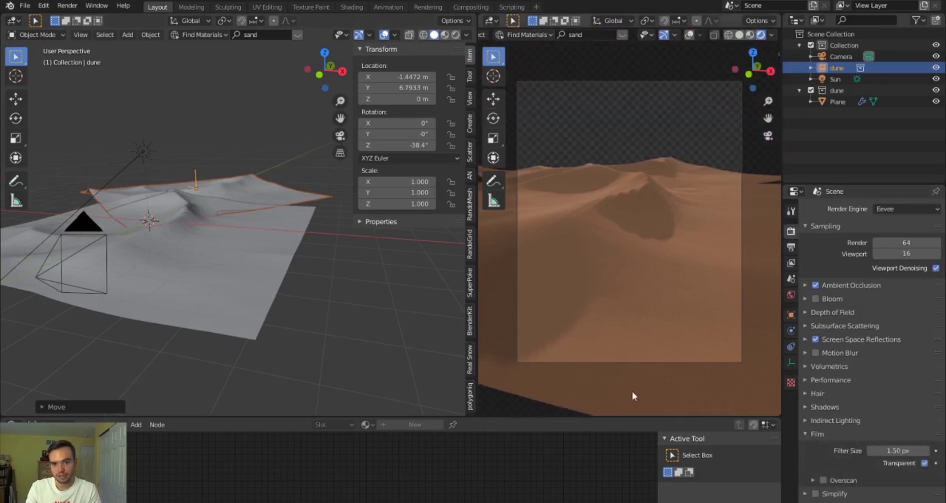
- Lower the dune instance vertically to a Z location of about -0.064 m
middle_drag(303, 353, 321, 326)
click(321, 328)
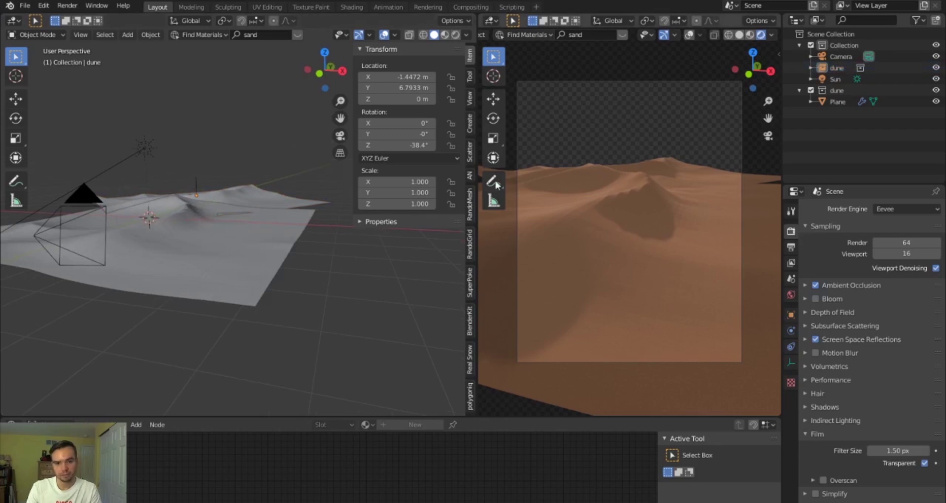
click(263, 199)
key(g)
key(z)
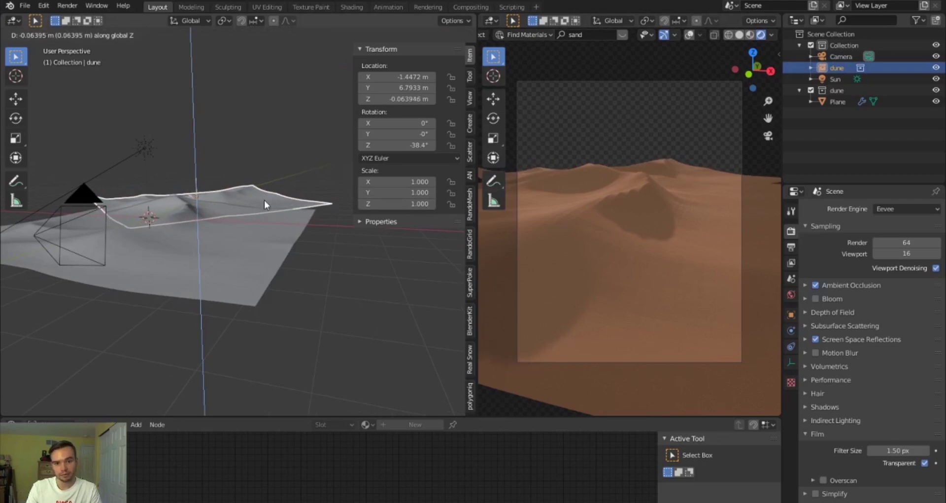
click(265, 200)
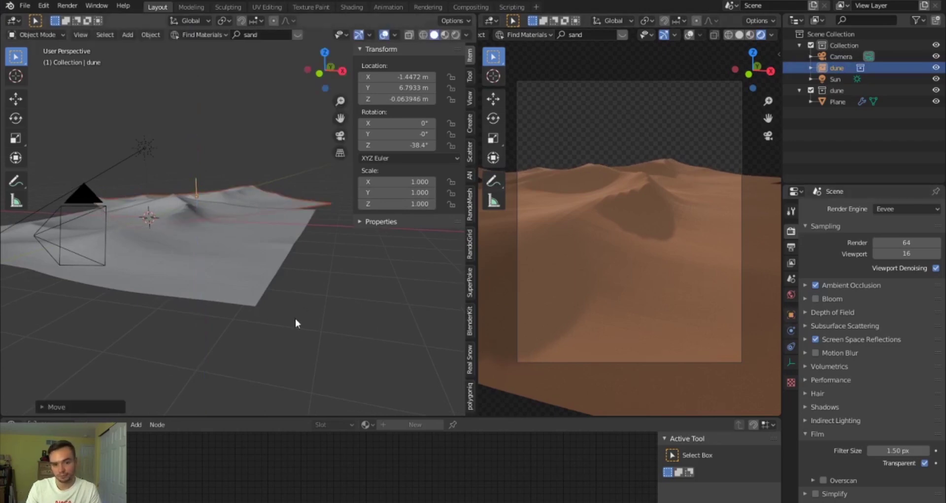
- Turn on the viewport display of the Subdivision modifier on the original dune plane
click(237, 259)
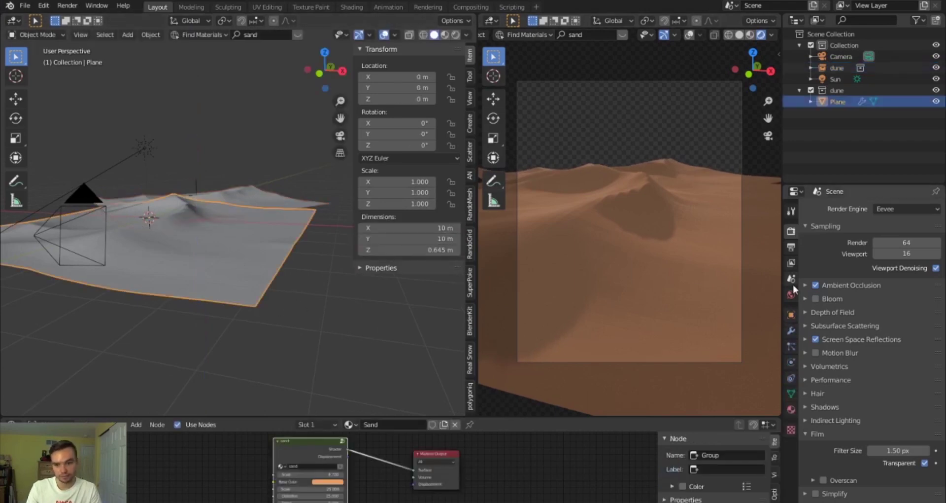
click(790, 332)
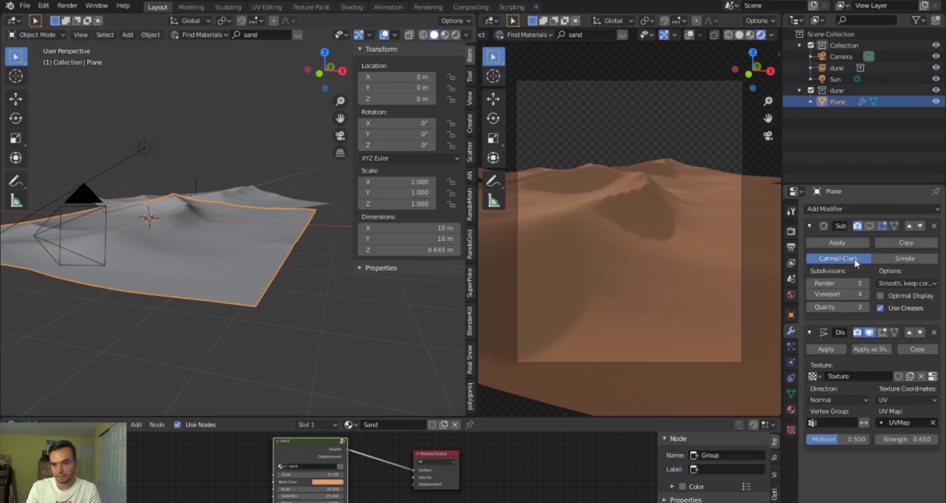
click(868, 227)
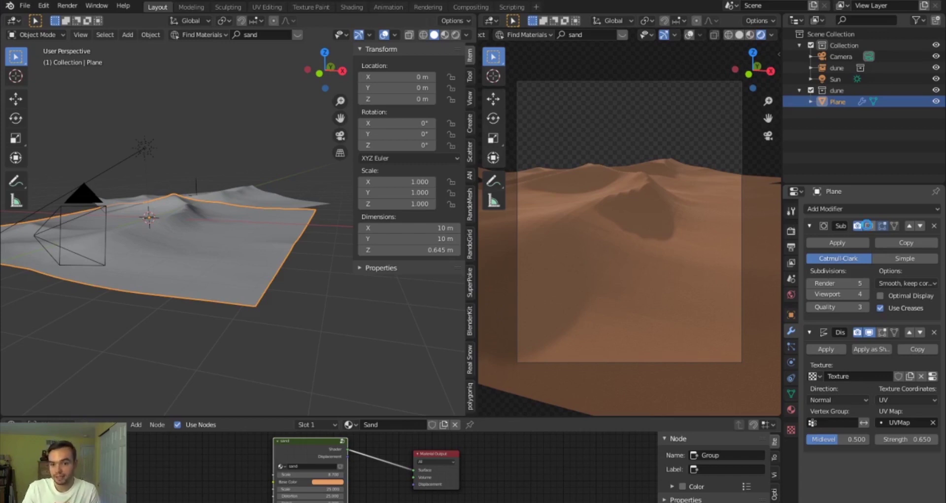
click(869, 227)
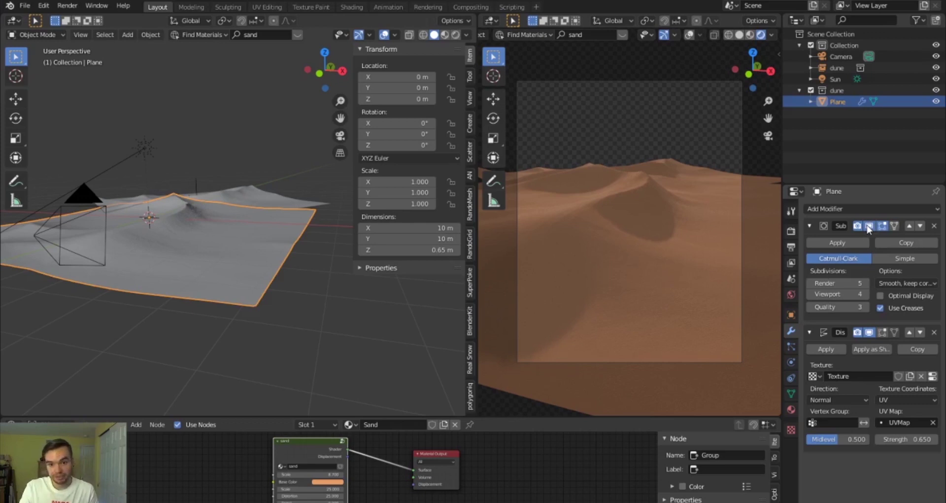
click(321, 317)
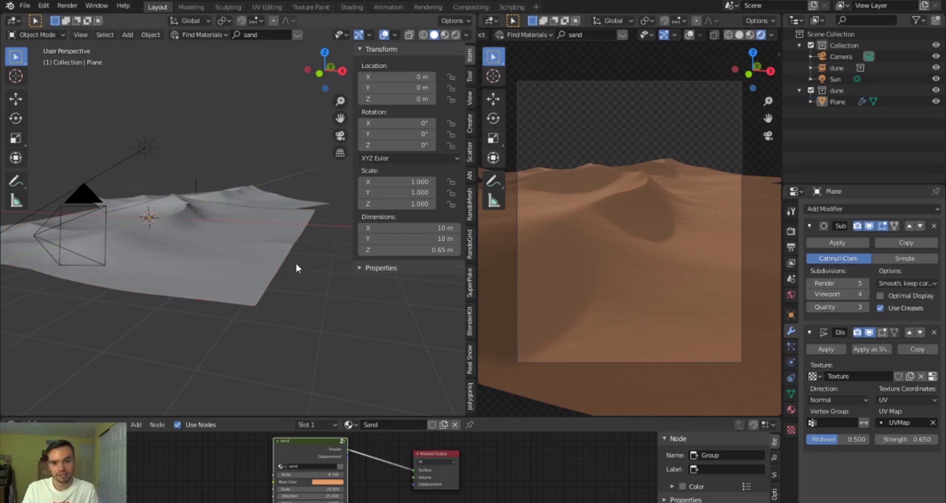
- Add a UV sphere at the scene's origin and scale it down uniformly to about 0.54
middle_drag(306, 259, 261, 249)
key(shift+a)
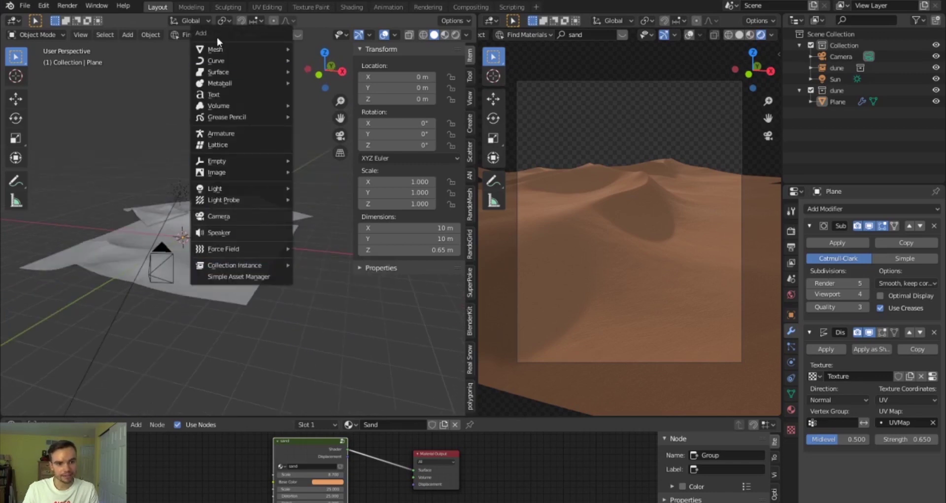
mouse_move(230, 53)
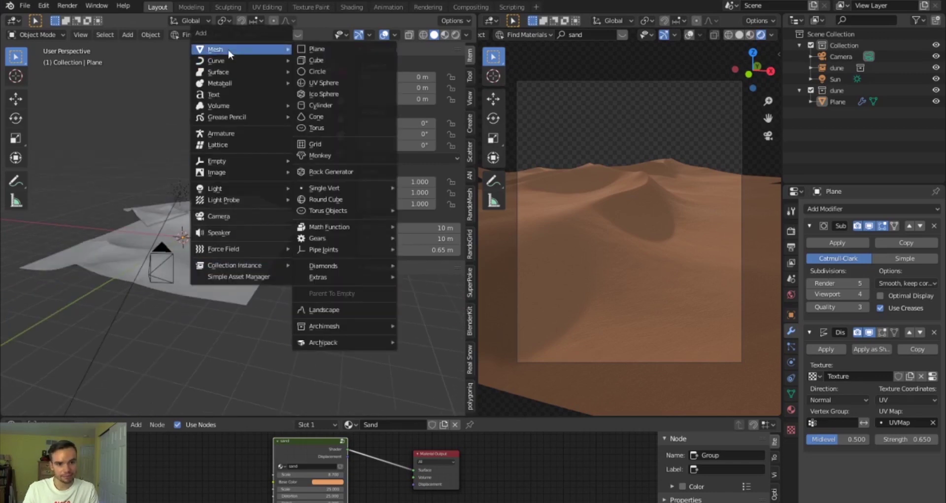
click(325, 82)
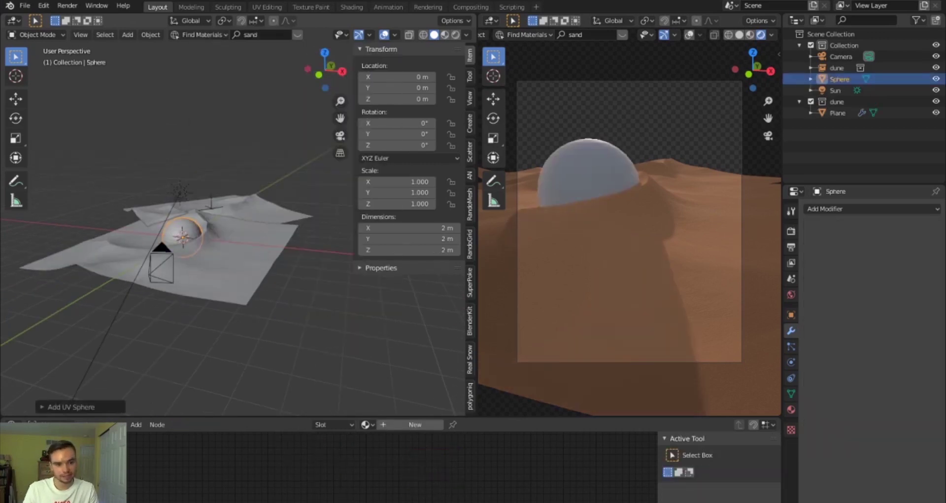
key(s)
click(260, 279)
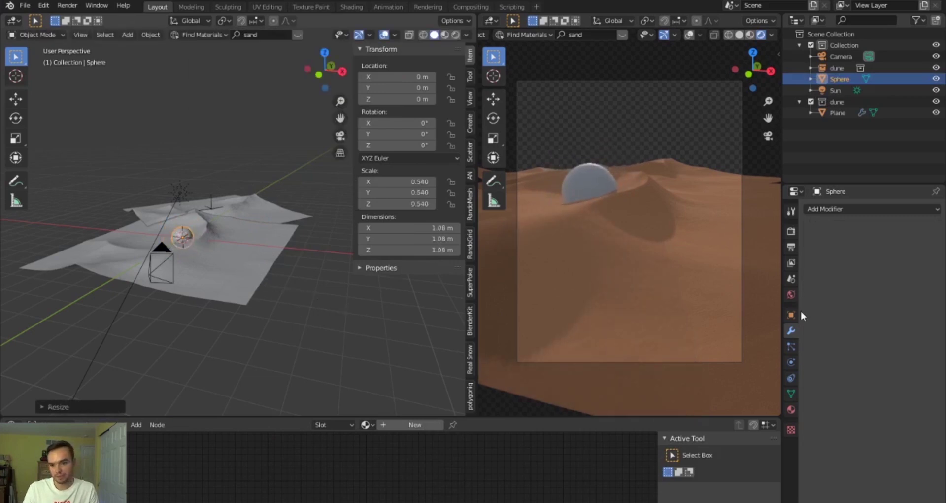
- Turn off the viewport display of the dune plane's Subdivision modifier
click(678, 312)
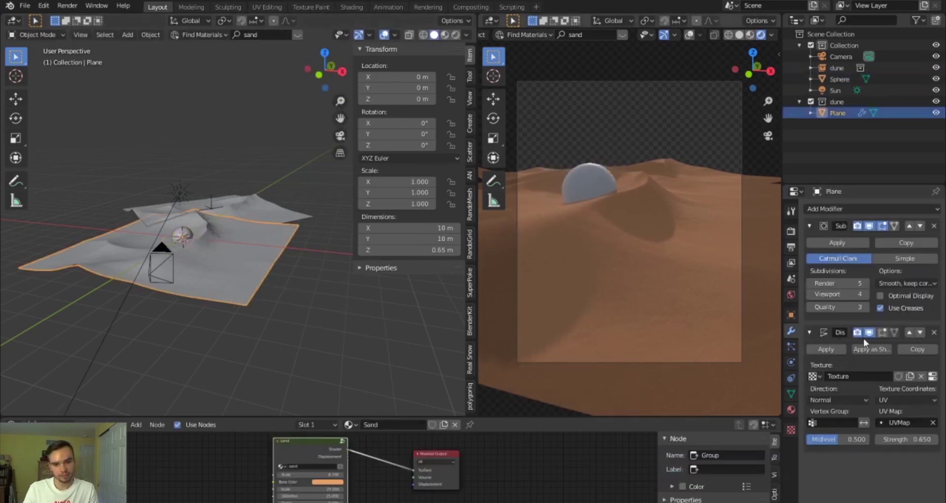
click(869, 225)
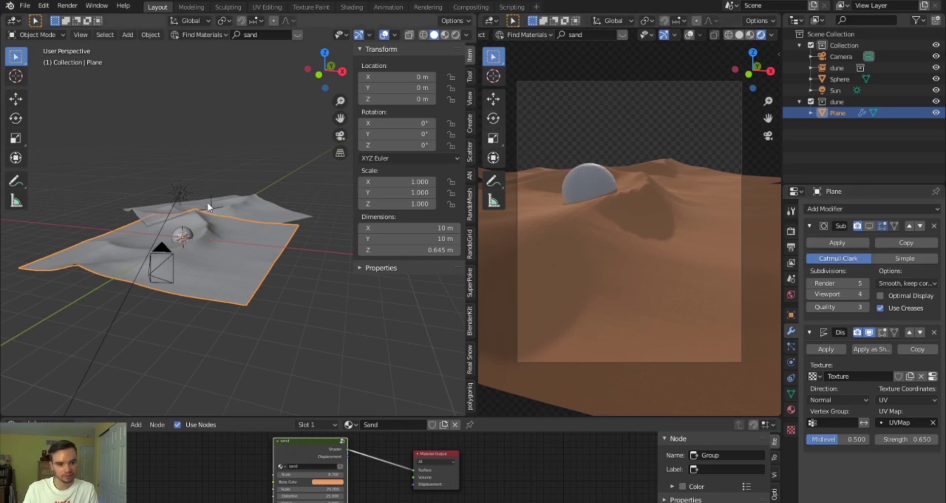
- Move the sphere behind the dunes to about X -3.22 m, Y 16.15 m and raise it to about Z 1.31 m
click(188, 231)
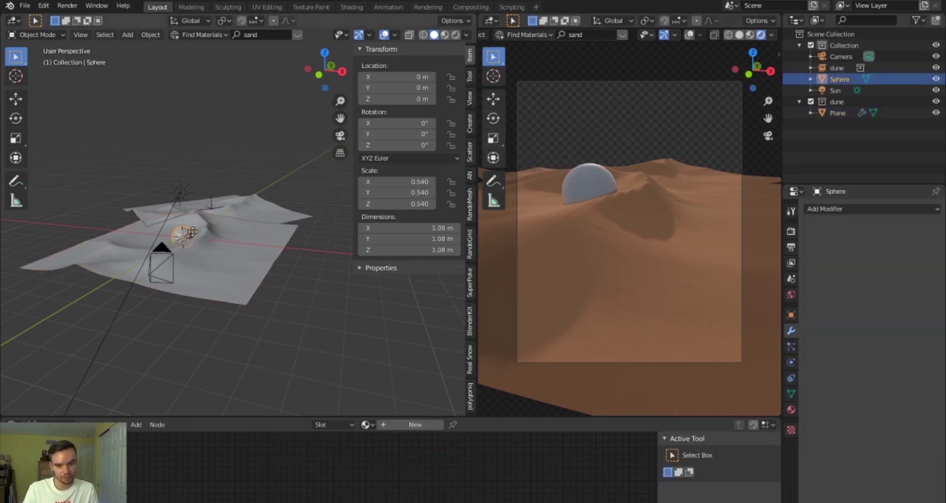
key(g)
key(shift+z)
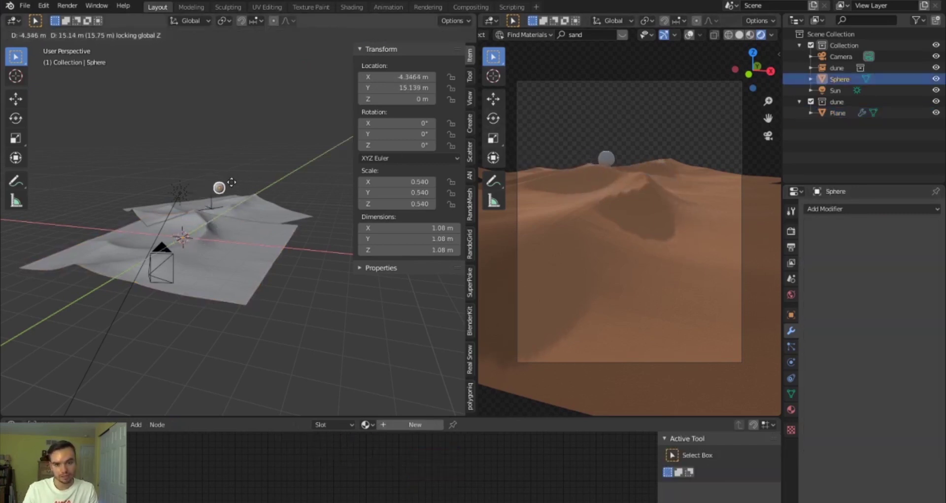
click(244, 181)
key(g)
key(z)
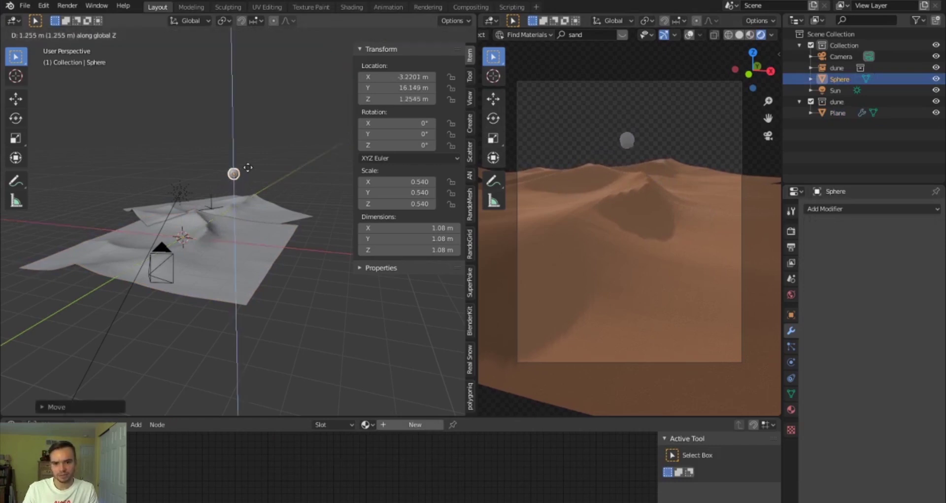
click(245, 169)
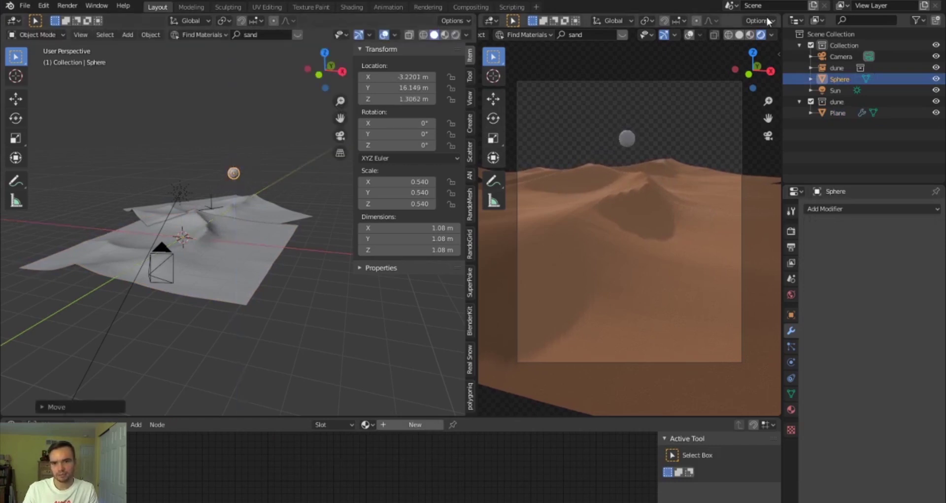
- Show the overlays in the camera view and enable the camera's Center and Thirds composition guides
click(690, 35)
click(841, 154)
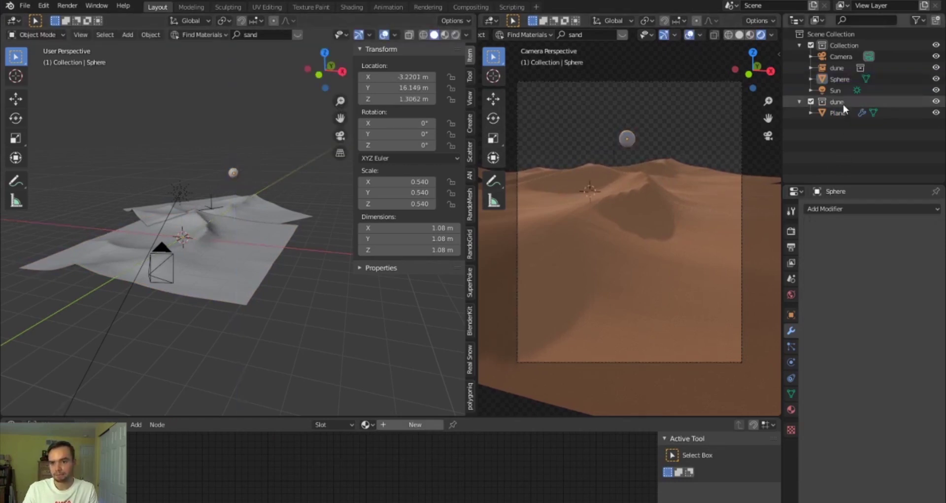
click(845, 58)
click(792, 363)
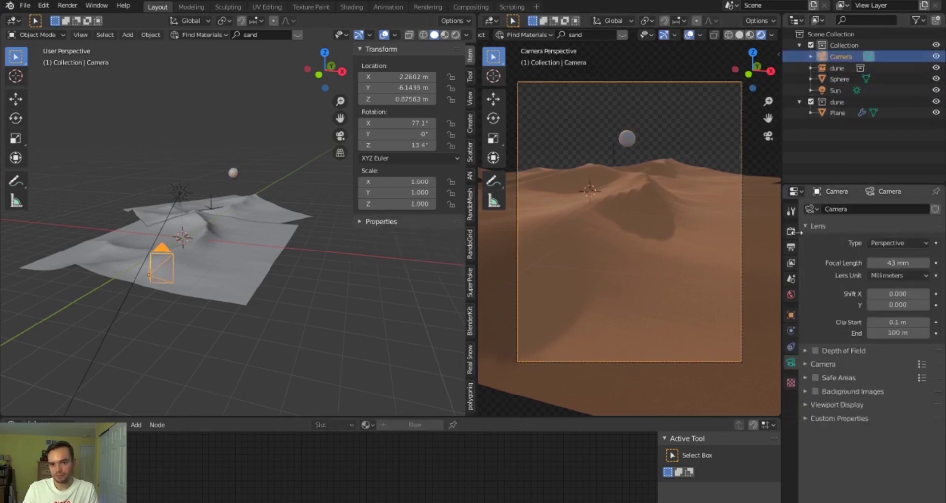
click(818, 406)
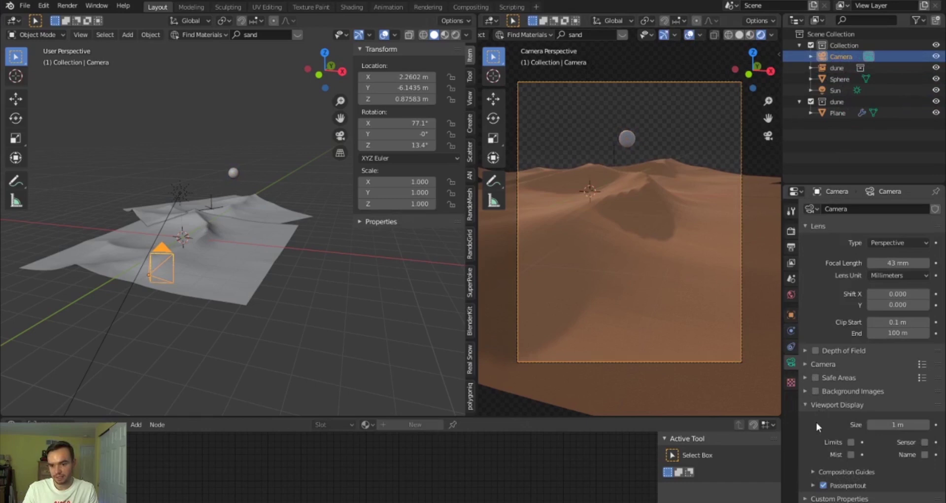
click(842, 471)
scroll(842, 468, down, 3)
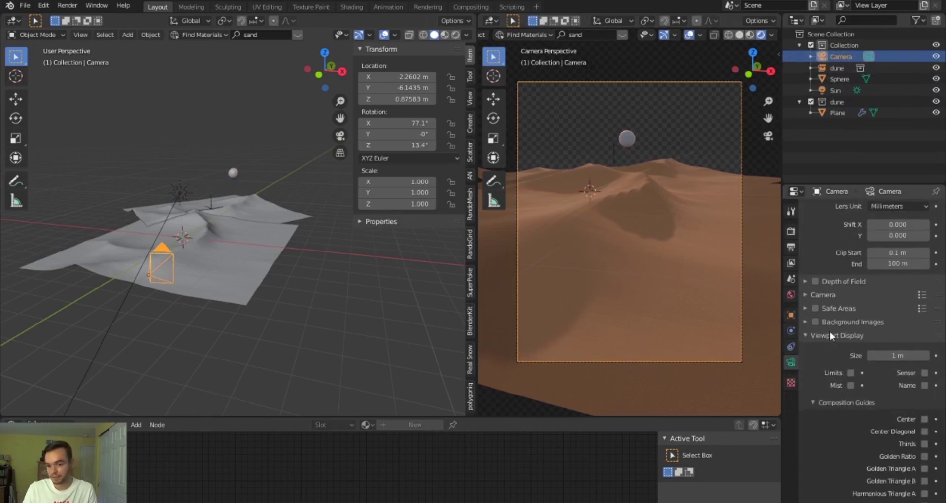
click(925, 419)
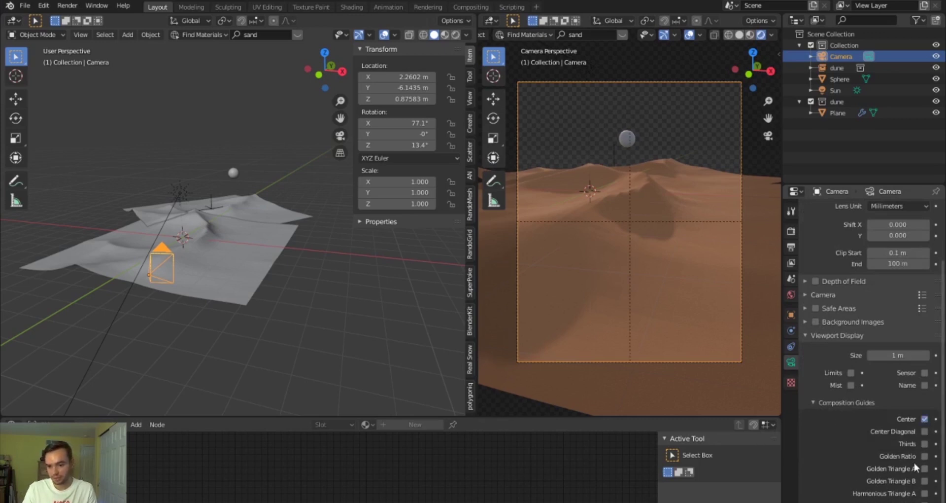
click(925, 444)
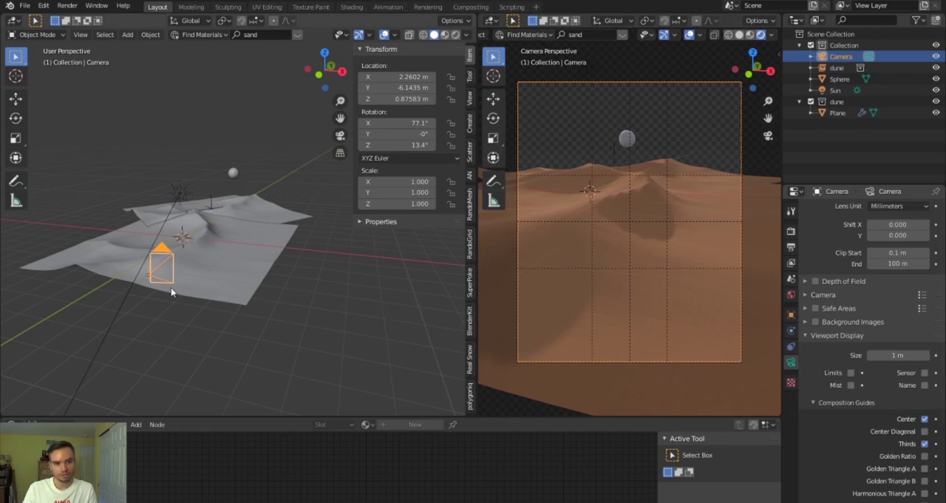
- Lower the camera to about Z 0.837 m and tilt its X rotation to about 78.4°
key(g)
key(z)
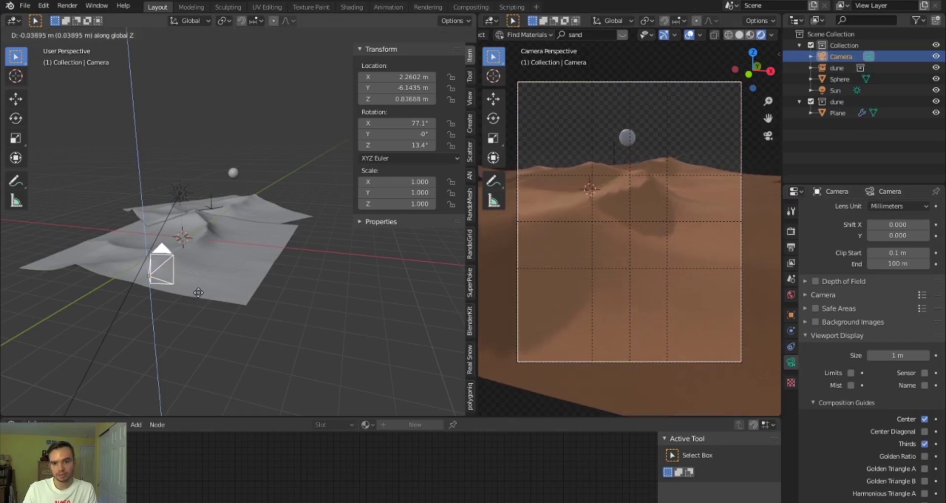
click(262, 268)
drag(401, 125, 408, 125)
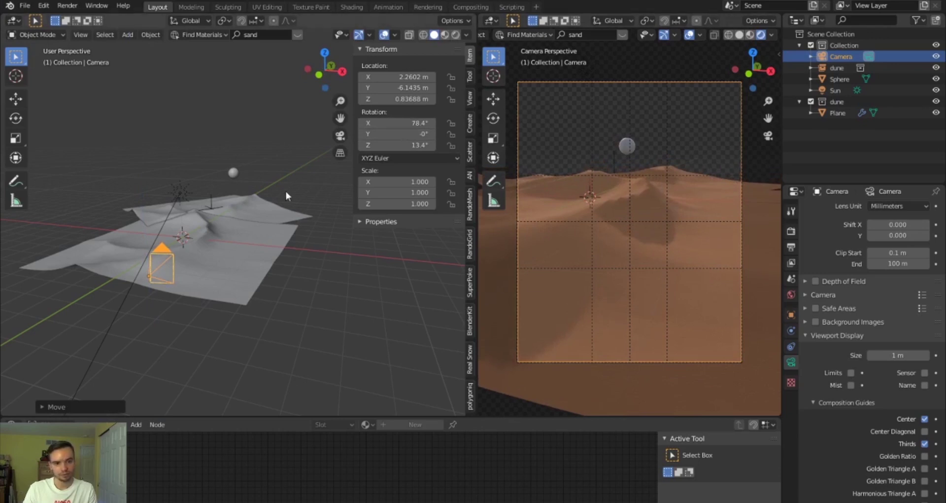
- Centre the sphere in the camera frame at about X -3.01 m, Y 16.2 m and raise it to about Z 2.86 m
click(233, 173)
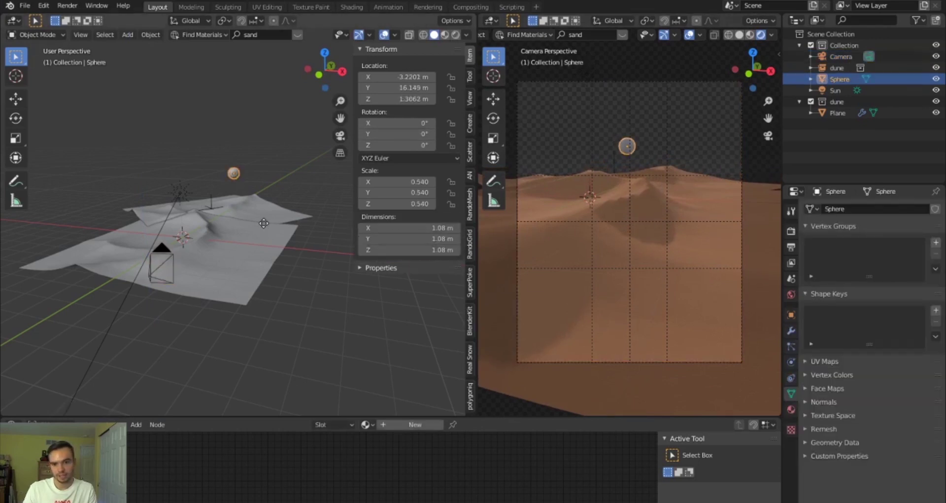
key(g)
key(shift+z)
click(266, 223)
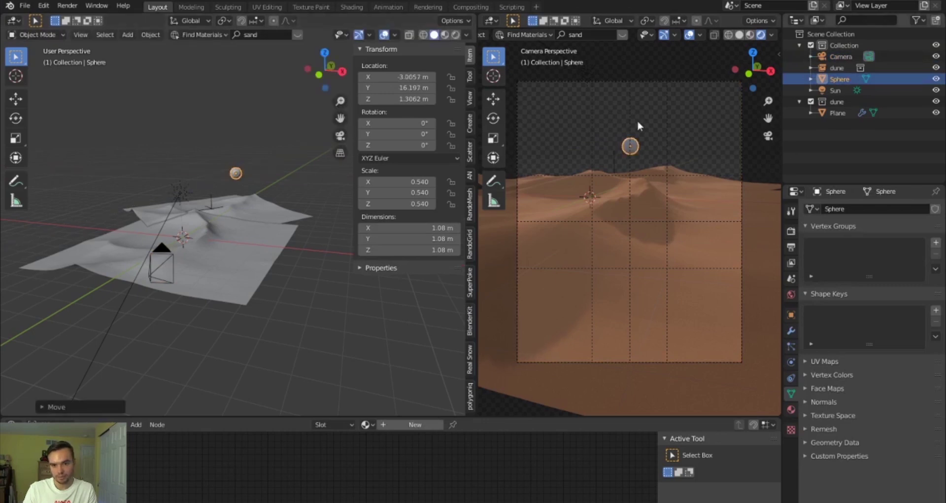
key(g)
key(z)
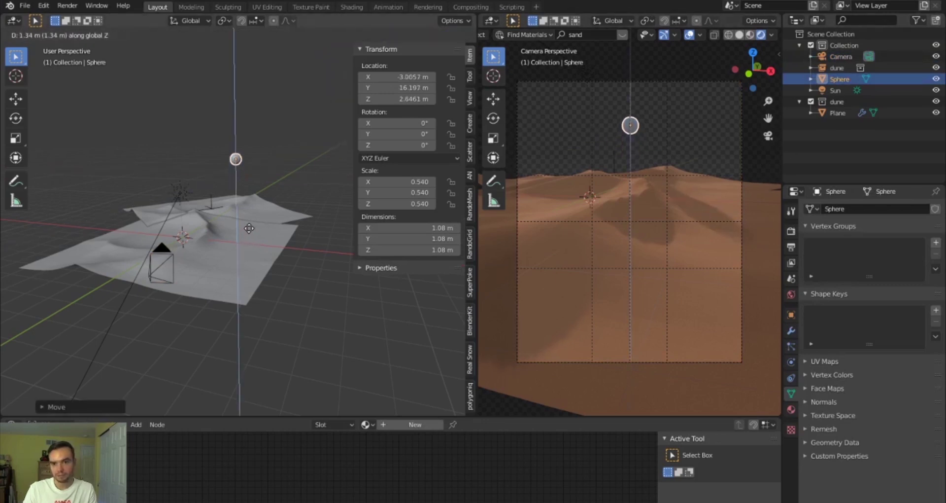
click(249, 227)
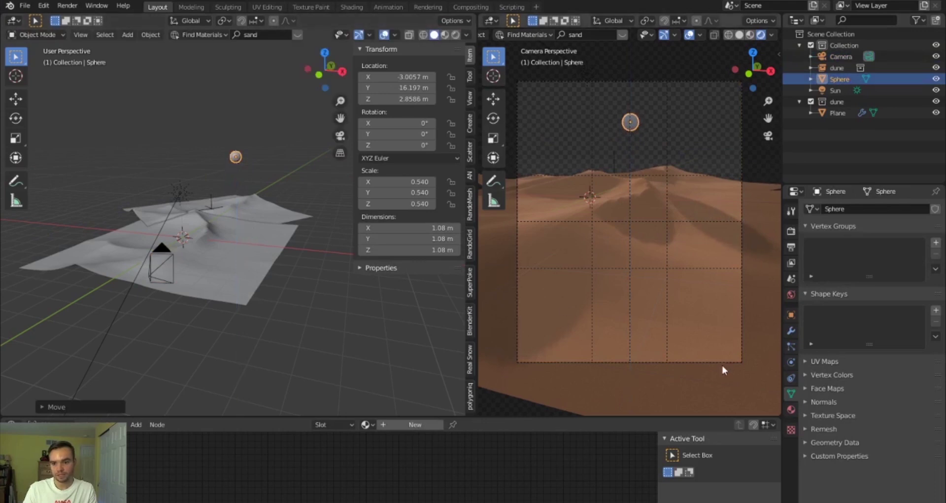
- Give the sphere a new material, replacing its Principled BSDF with an Emission shader connected to the Material Output's Surface
click(424, 425)
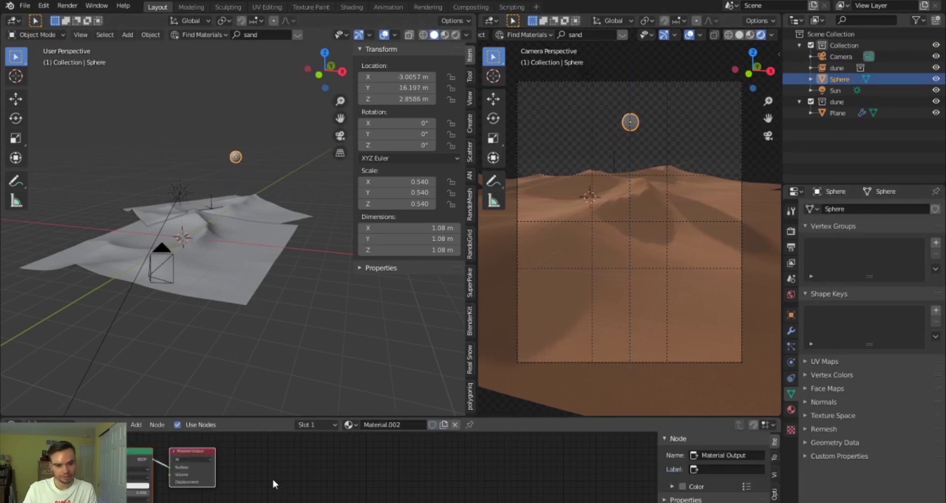
key(Home)
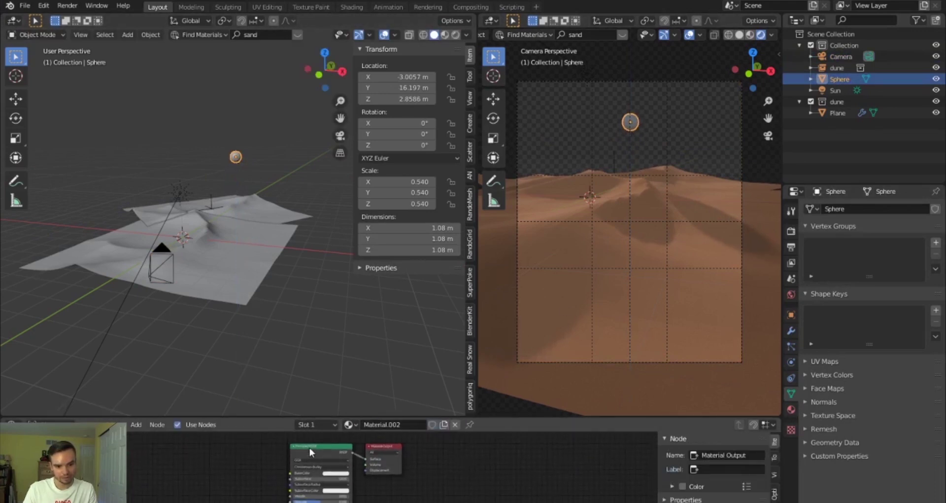
click(309, 448)
key(x)
key(shift+a)
click(217, 423)
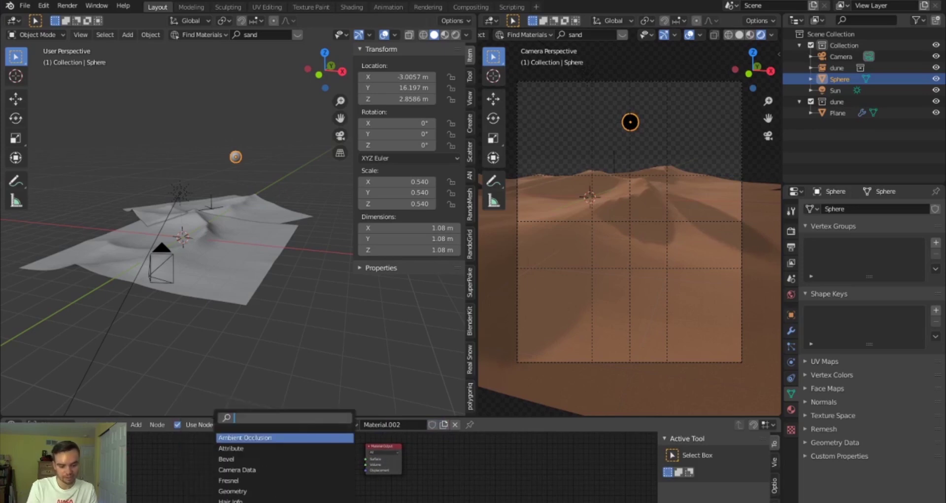
text(emission)
key(Return)
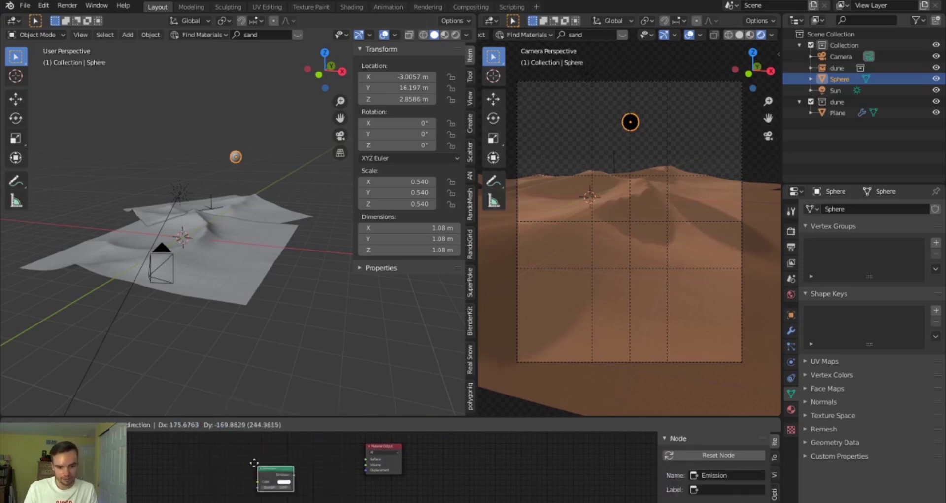
click(249, 458)
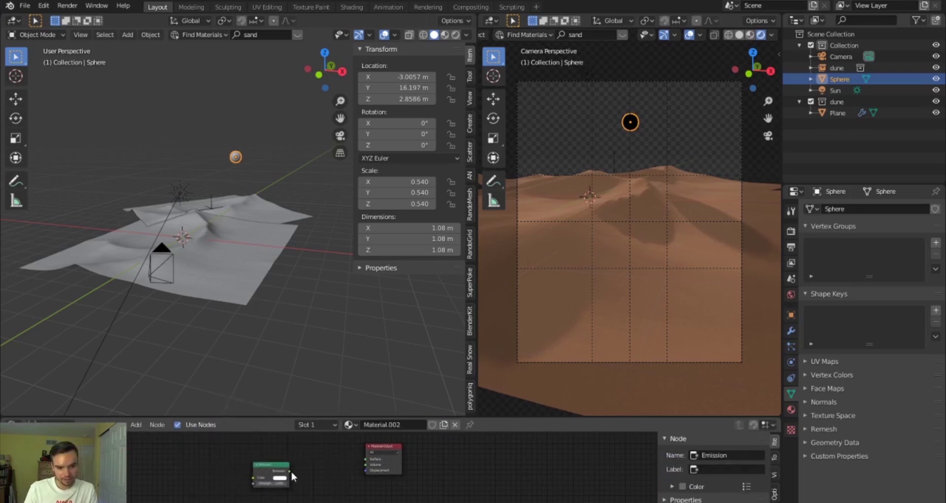
drag(289, 470, 365, 458)
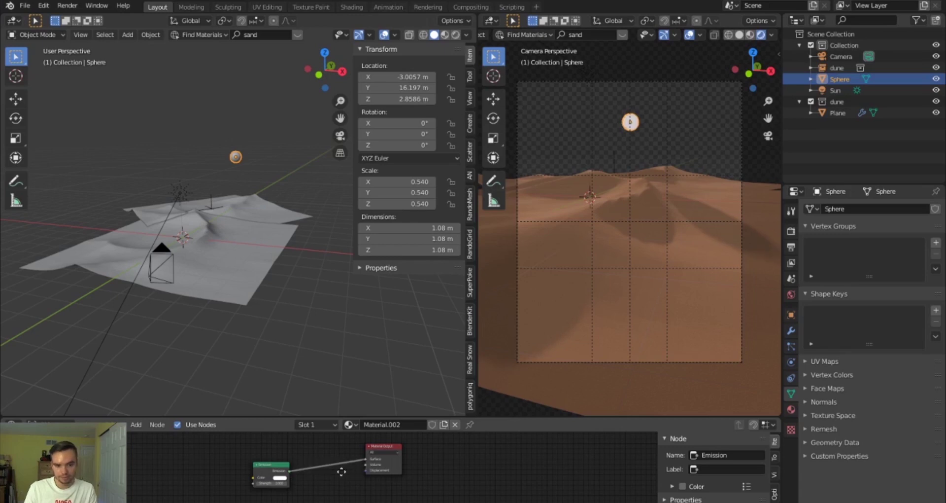
- Hide the overlays in the camera view
scroll(328, 459, up, 2)
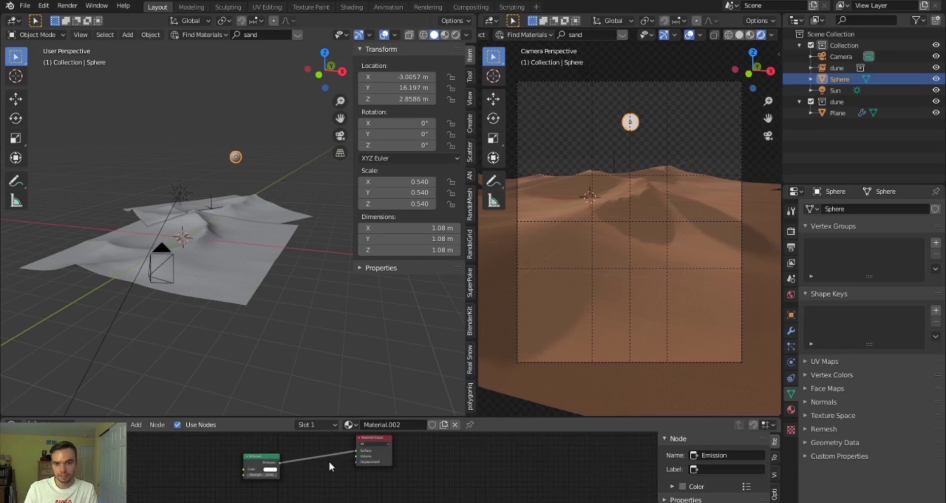
click(688, 40)
scroll(281, 472, up, 2)
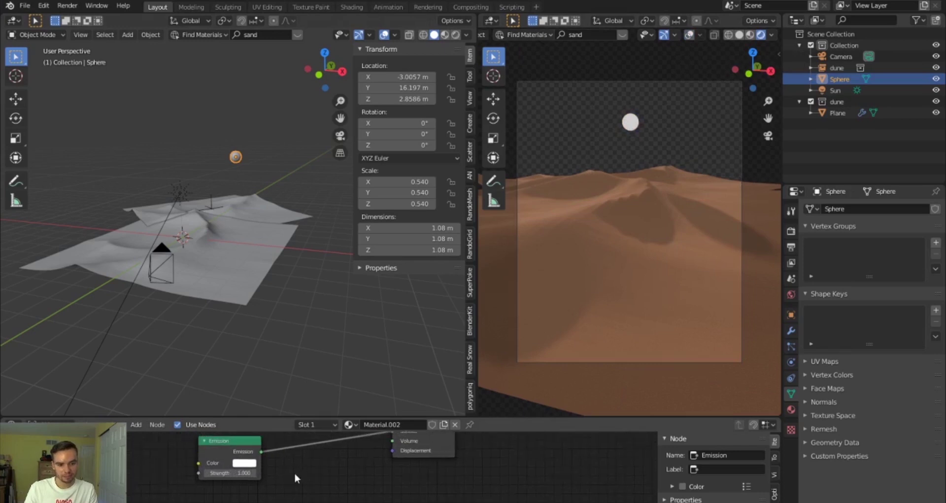
- Set the sphere's Emission colour to orange-red with strength 8.4 and enable Bloom for the Eevee render
click(243, 464)
drag(270, 367, 266, 391)
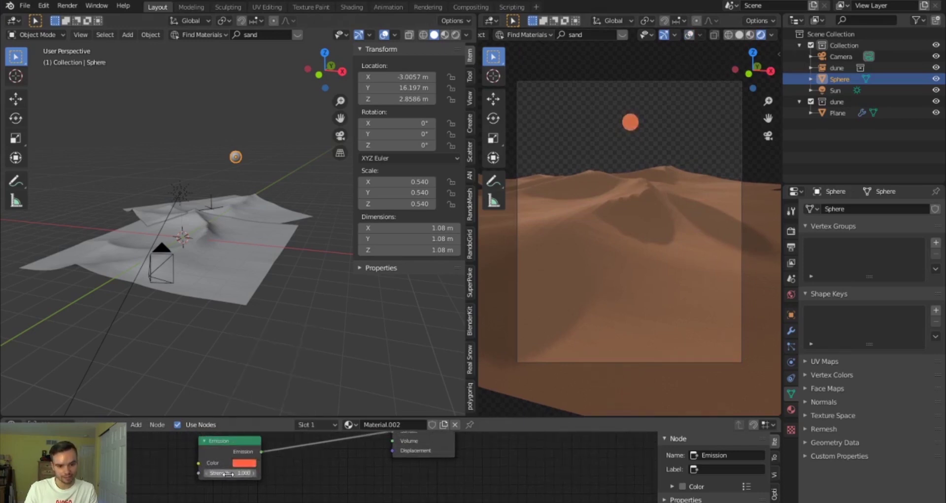
drag(229, 472, 266, 472)
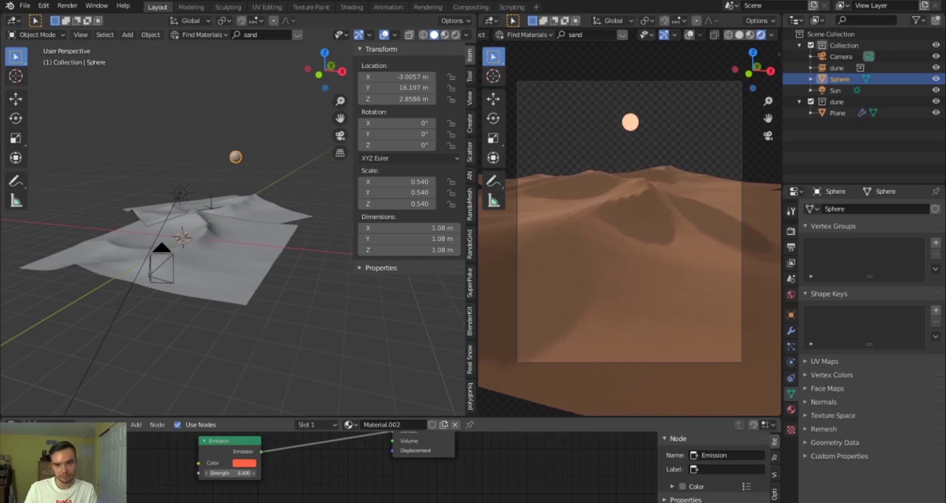
click(791, 231)
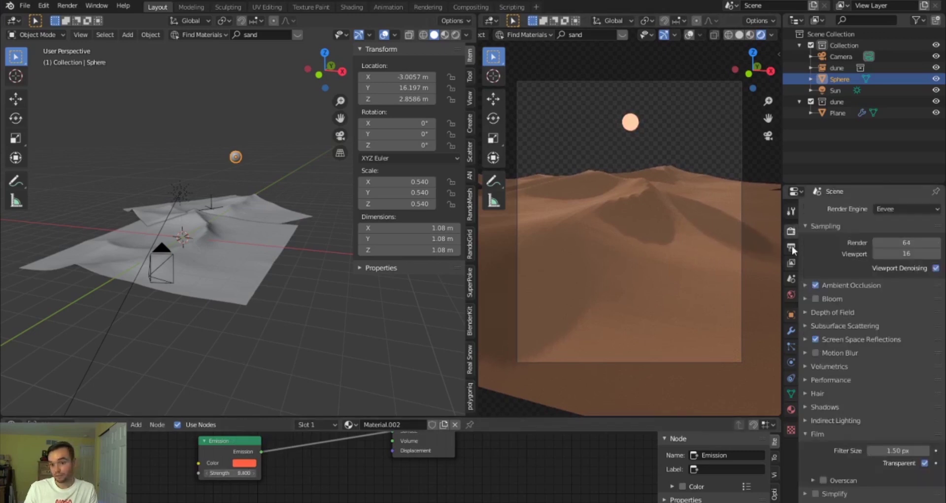
click(815, 299)
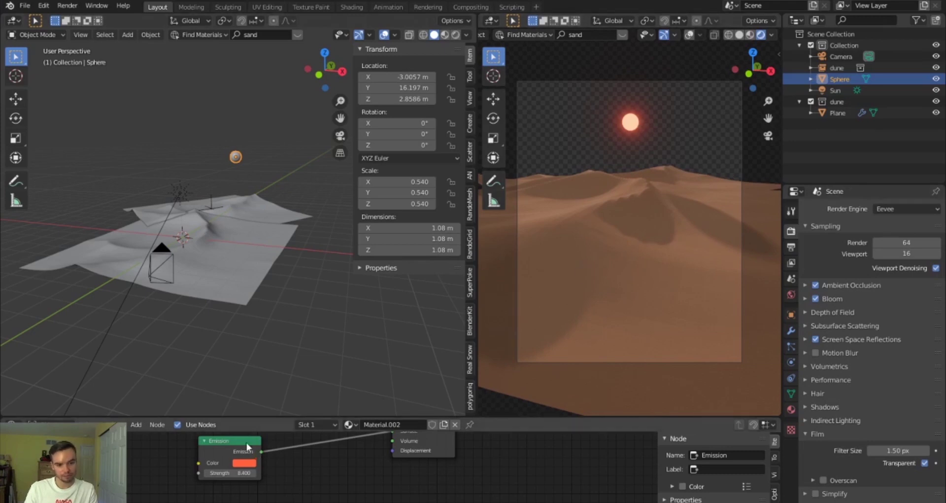
- Reposition the Emission and Material Output nodes, lighten the emission colour to salmon, and deselect the sphere
drag(247, 443, 217, 462)
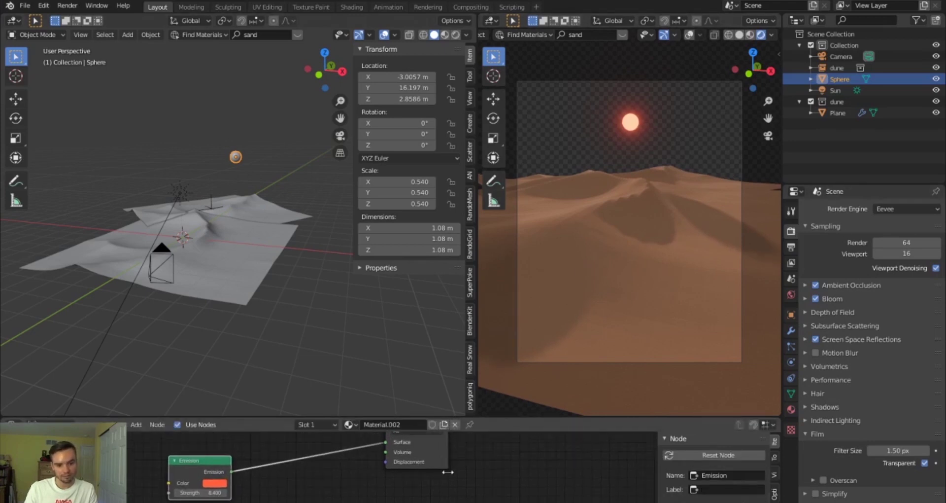
drag(443, 464, 454, 486)
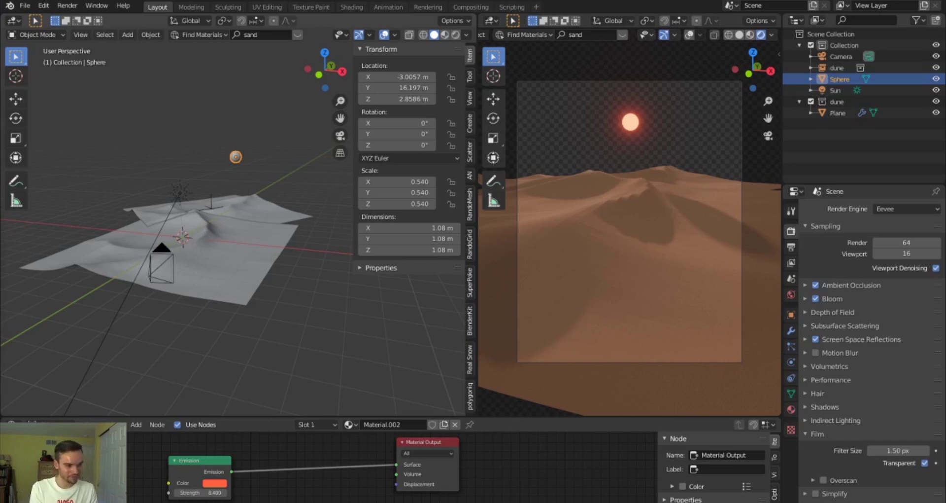
click(215, 483)
drag(237, 403, 237, 403)
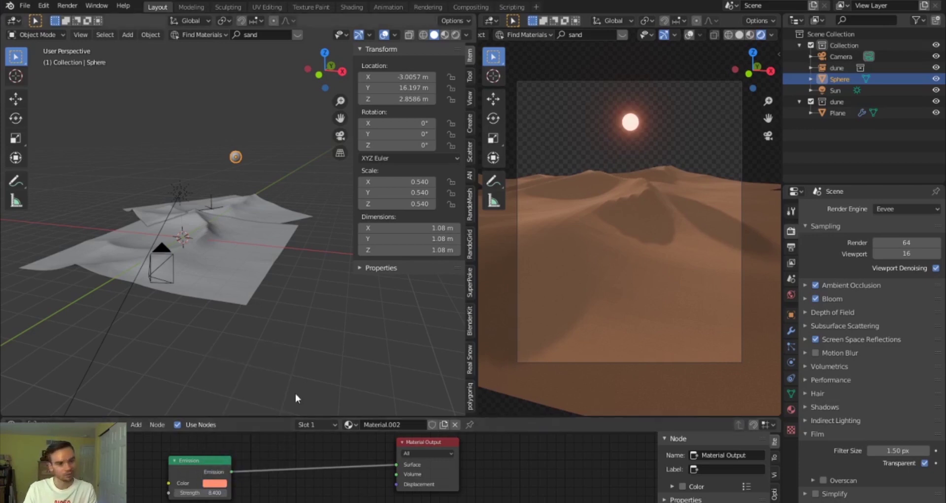
click(298, 353)
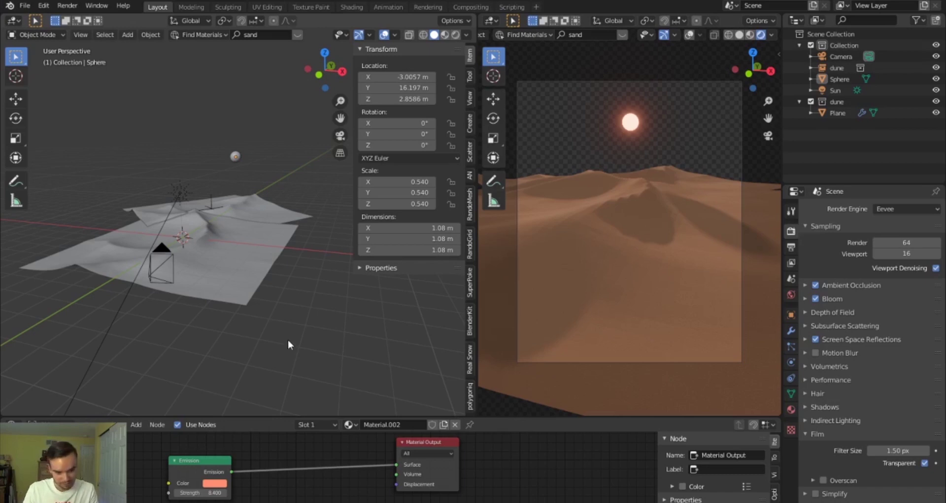
- Switch to File Explorer and look through the skies folder's images for possible backgrounds, and return to Blender
mouse_move(185, 502)
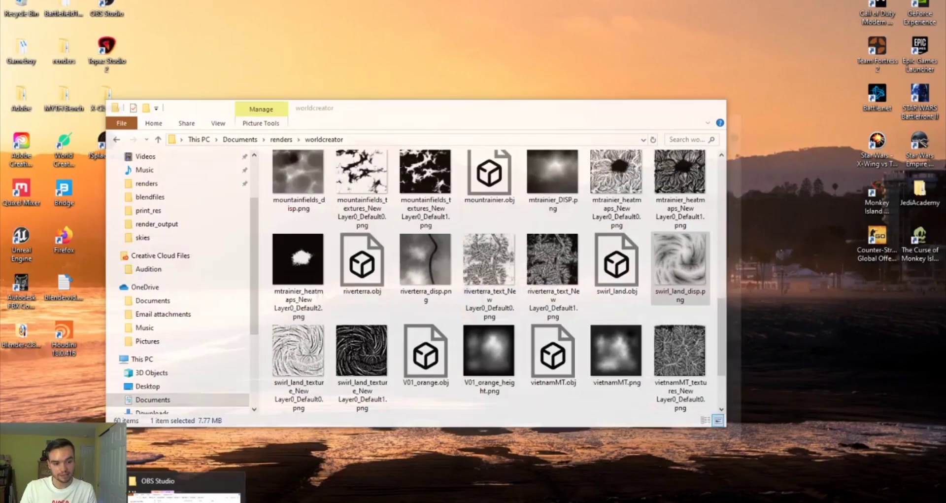
click(188, 500)
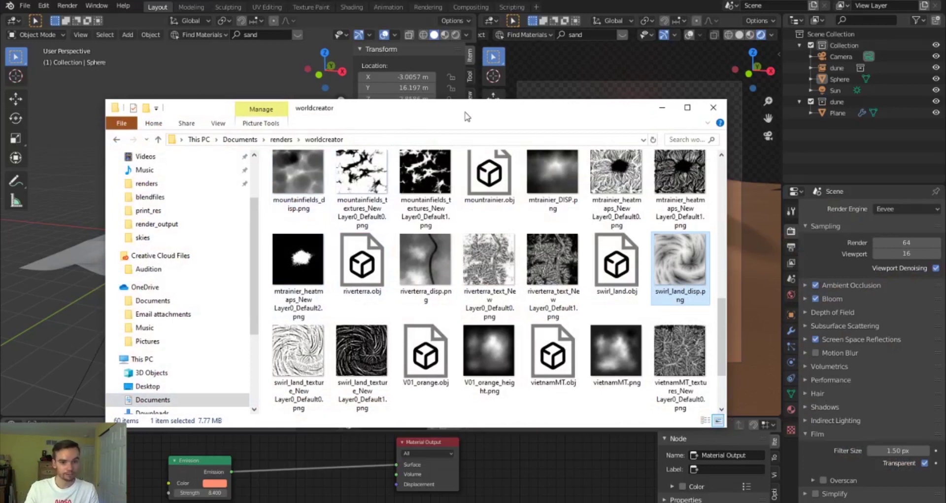
click(141, 237)
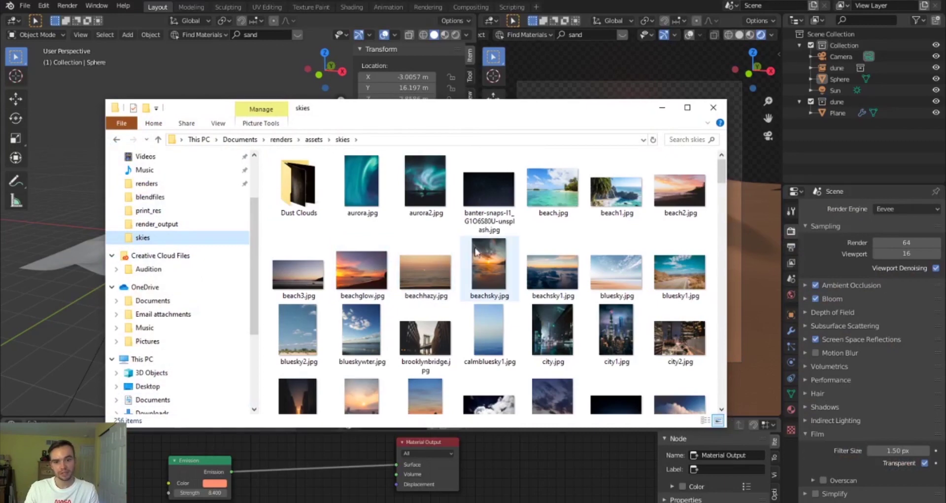
scroll(436, 270, down, 10)
scroll(526, 244, down, 15)
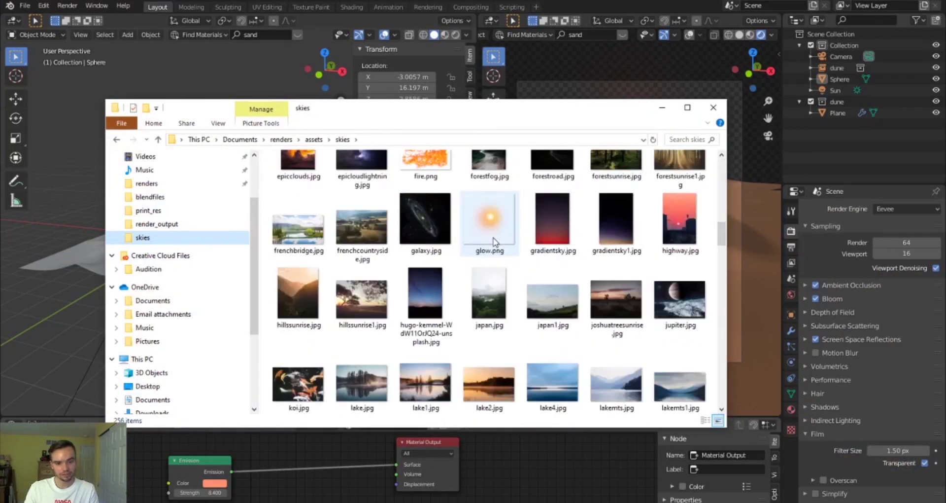
scroll(518, 199, down, 5)
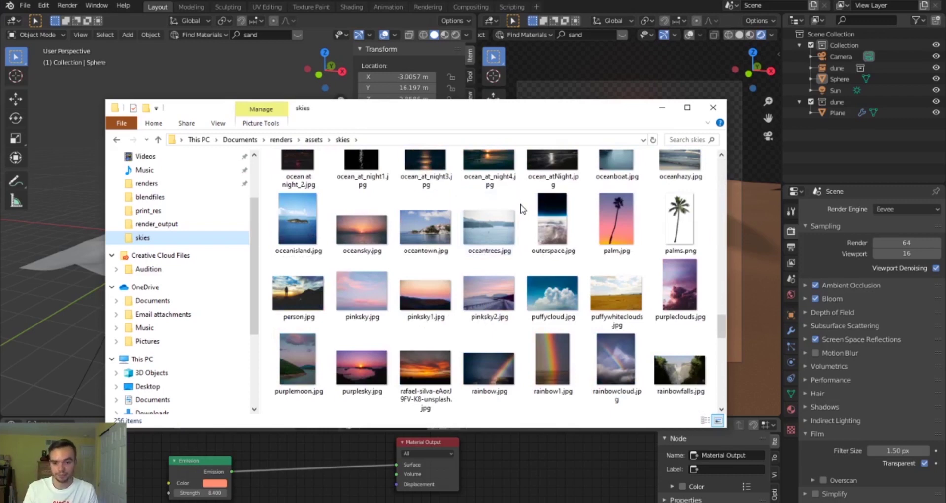
scroll(575, 255, down, 5)
scroll(575, 253, down, 5)
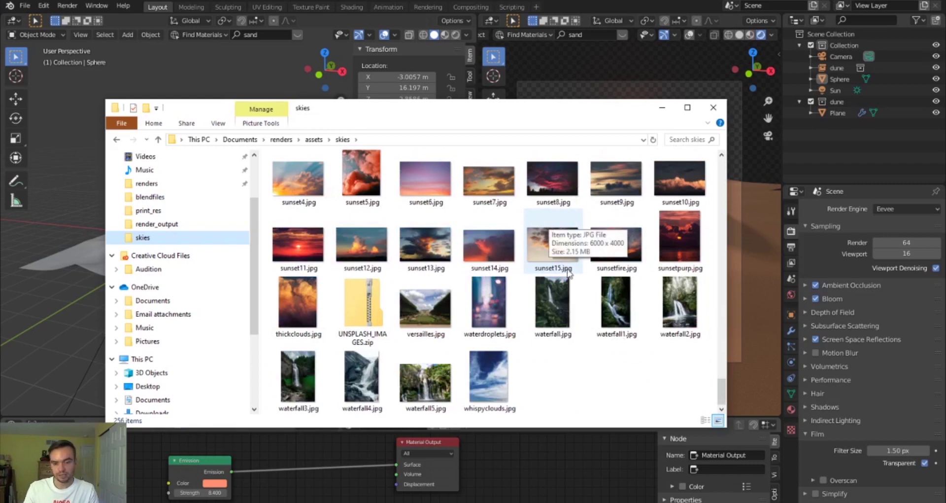
click(621, 395)
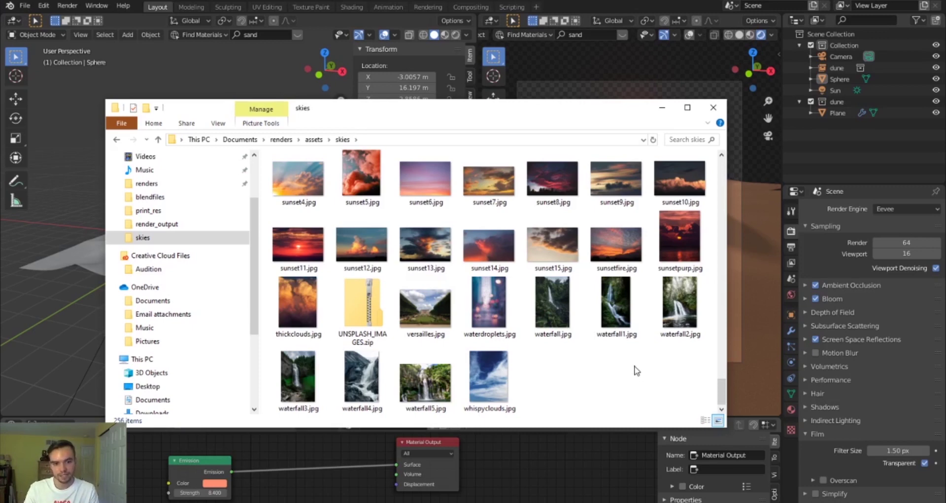
scroll(637, 370, up, 10)
click(52, 347)
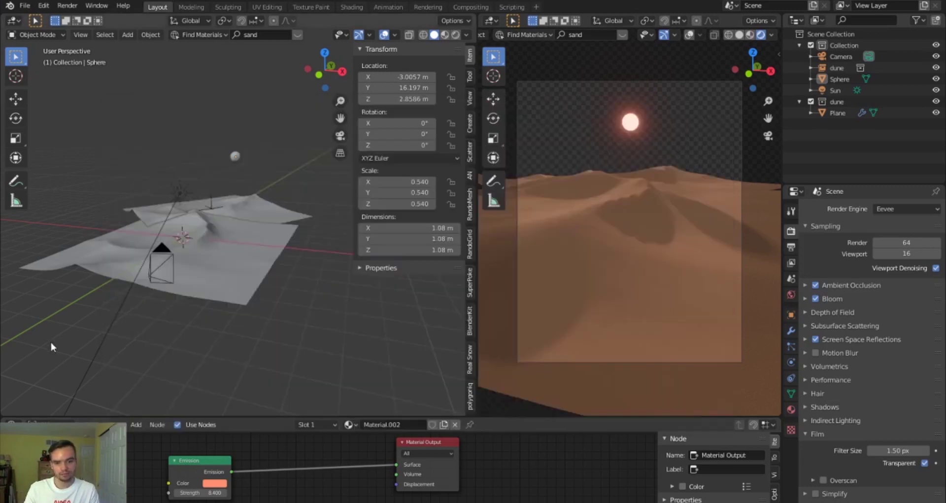
- Turn off the film's Transparent option to preview the world background, and turn it back on
click(791, 295)
click(791, 231)
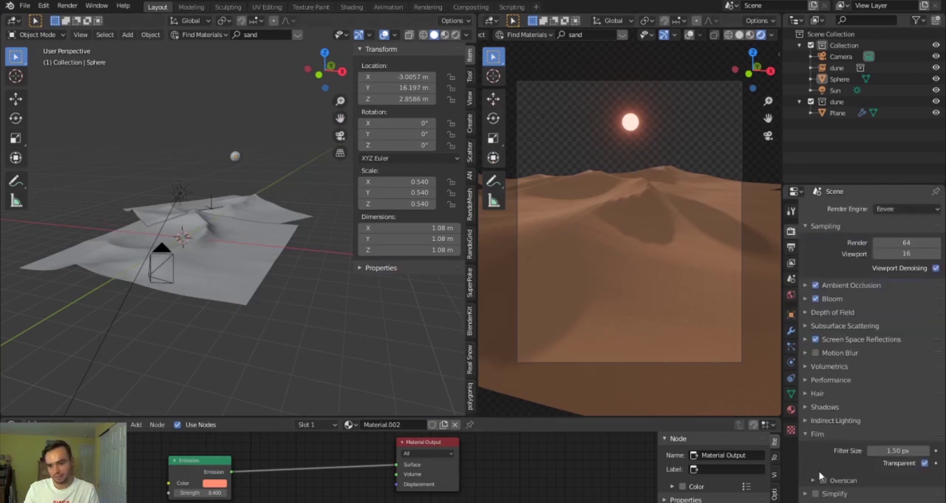
click(925, 463)
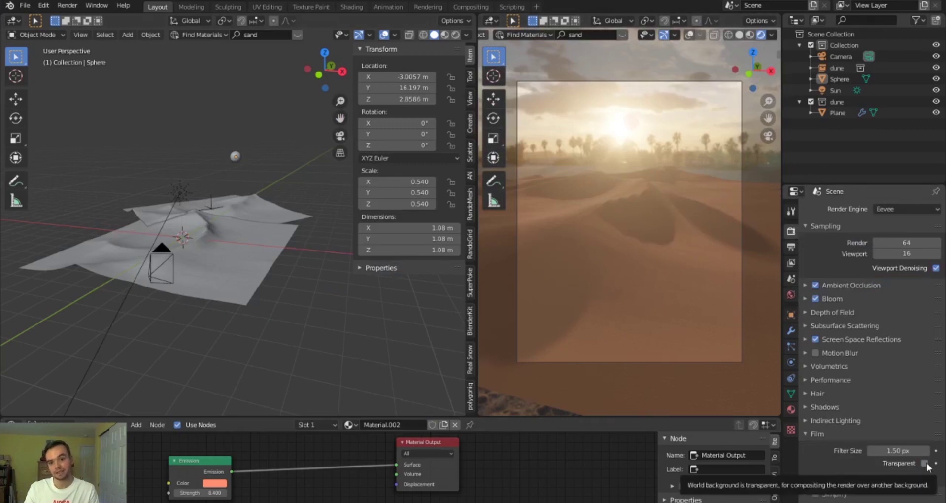
click(924, 463)
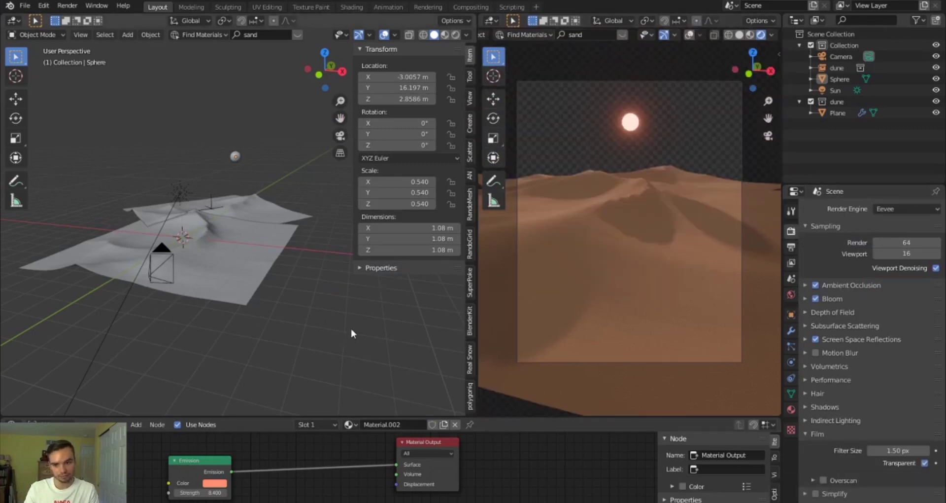
- Search the add-on preferences for "images" and inspect the details of the Import Images as Planes add-on
middle_drag(351, 331, 534, 338)
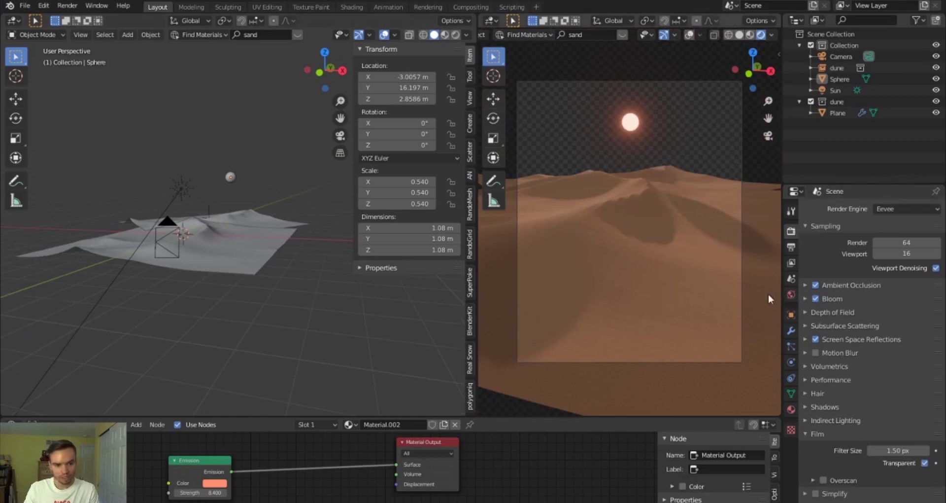
middle_drag(224, 247, 204, 256)
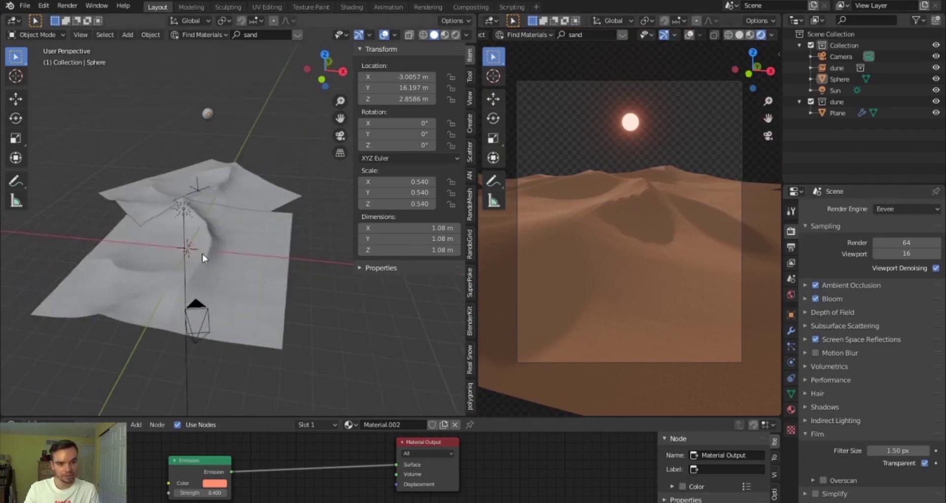
click(43, 5)
click(69, 167)
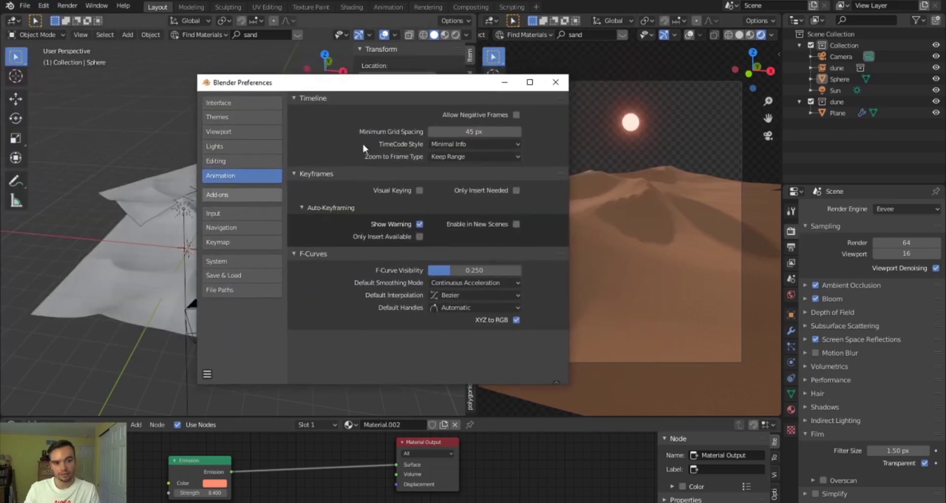
click(228, 196)
click(509, 115)
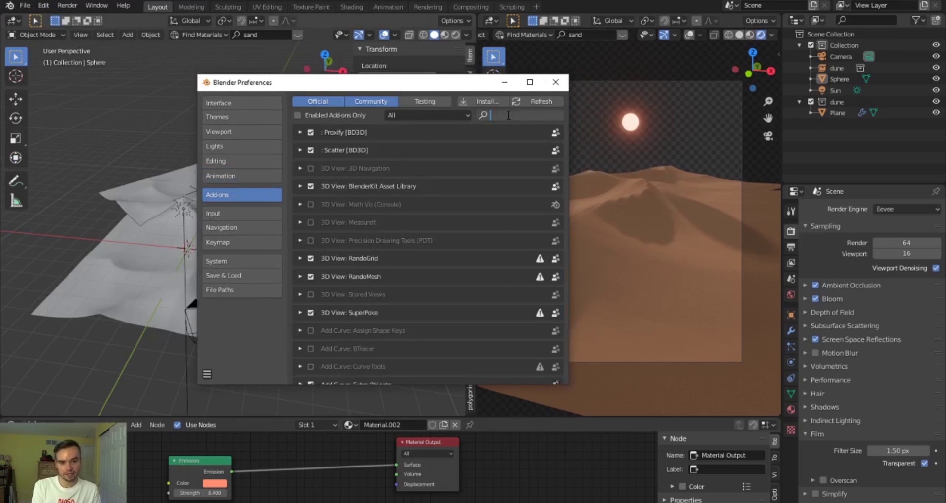
text(images)
key(Return)
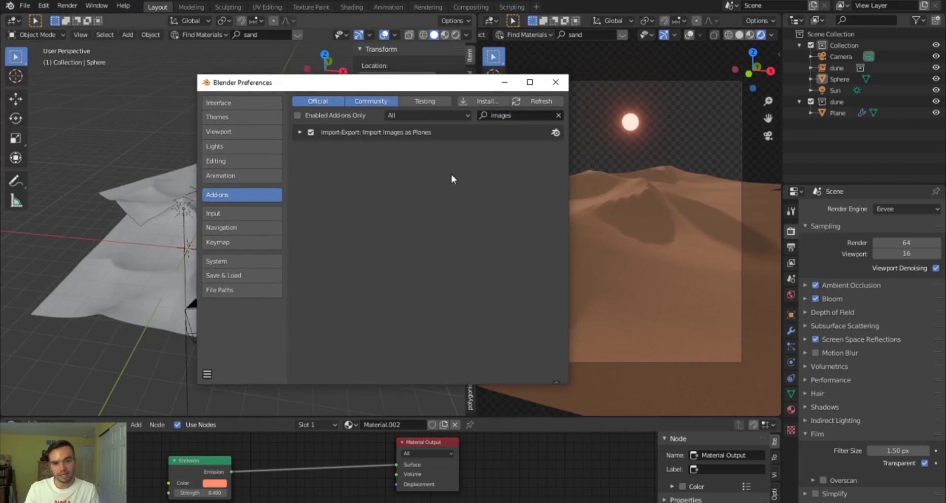
click(300, 132)
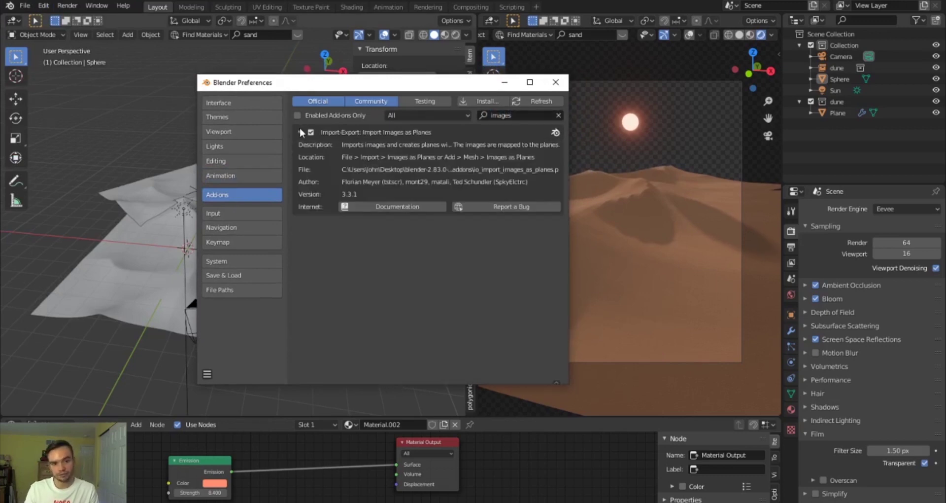
click(300, 131)
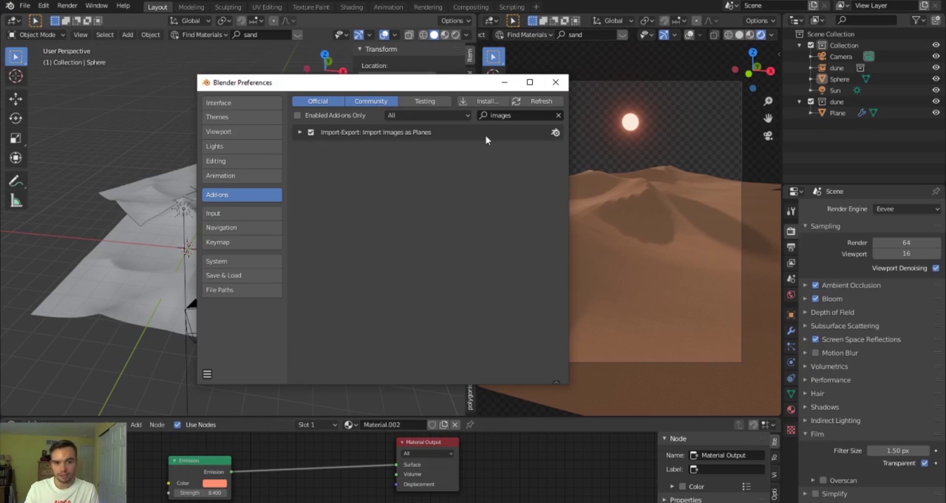
- Save the Blender preferences and close the preferences window
click(207, 374)
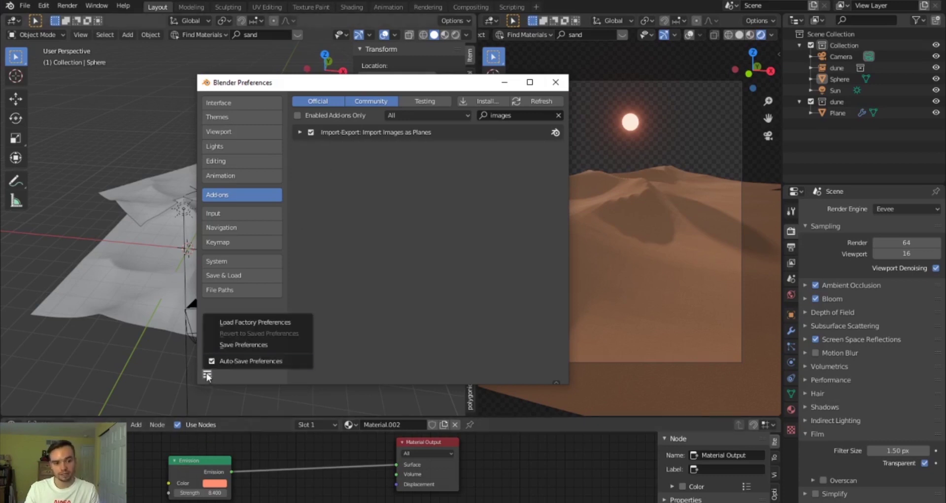
click(262, 344)
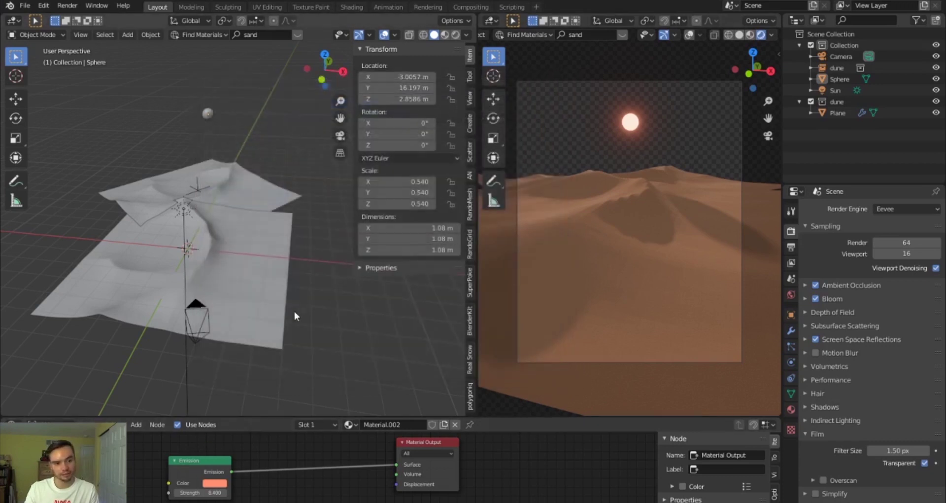
click(556, 82)
- Start adding an Images as Planes object and set its import material to Emit
middle_drag(297, 324, 302, 298)
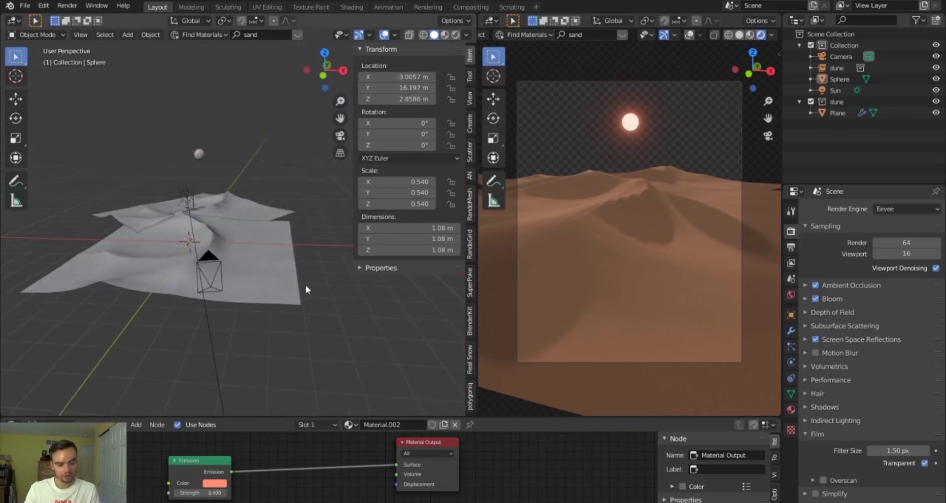
key(shift+a)
mouse_move(265, 408)
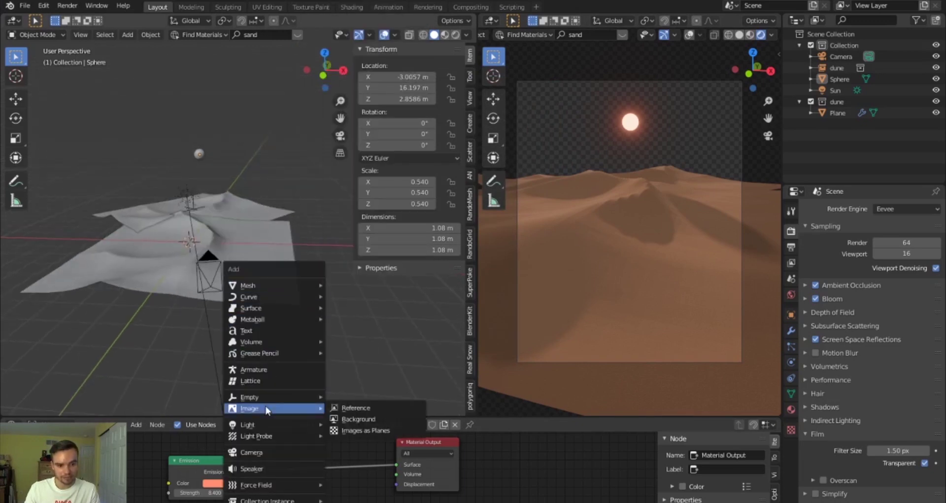
click(380, 429)
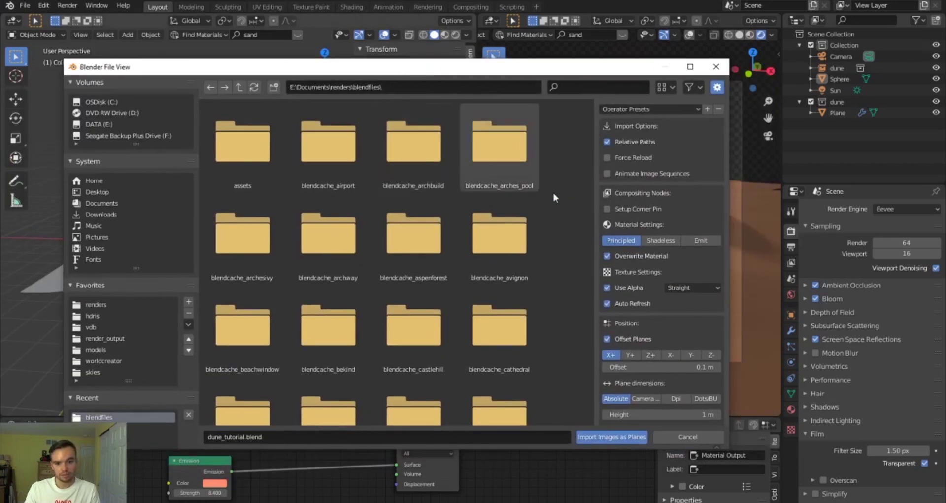
click(704, 243)
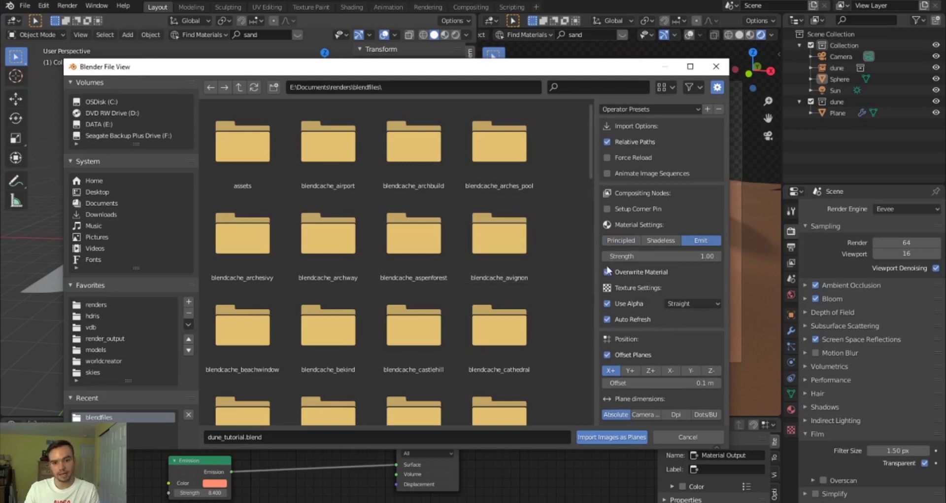
- Import contrails.jpg from the skies folder as an image plane
click(98, 371)
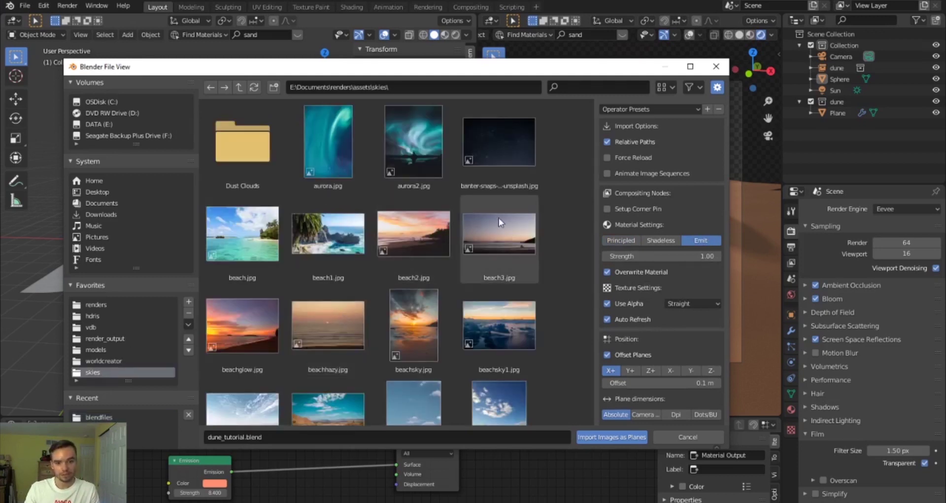
scroll(510, 242, down, 3)
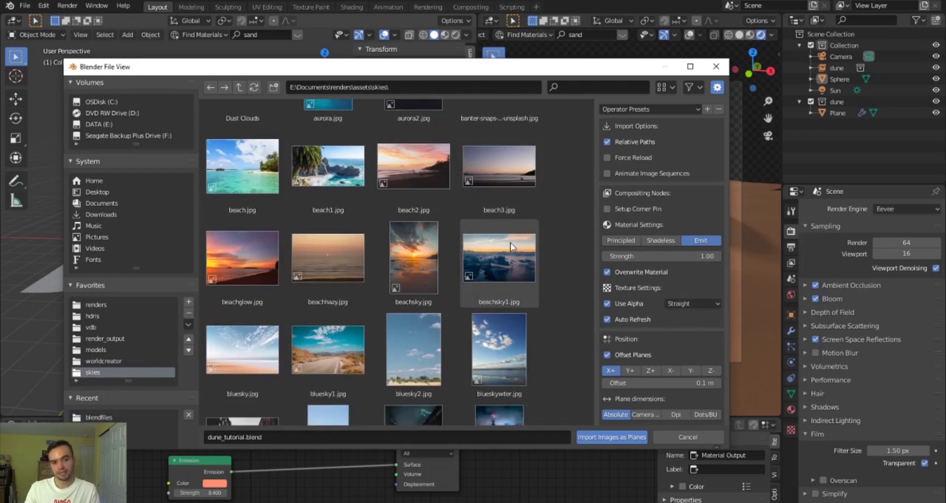
scroll(508, 241, down, 5)
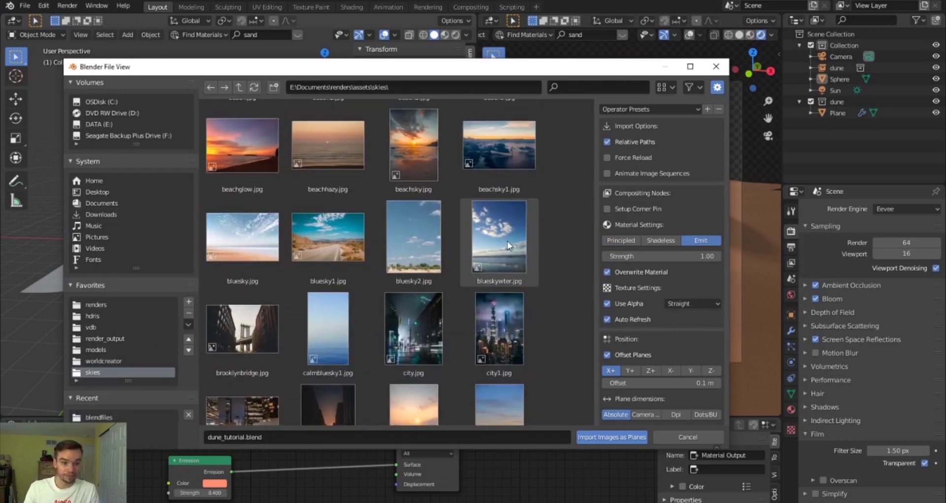
scroll(507, 240, down, 6)
scroll(507, 241, down, 5)
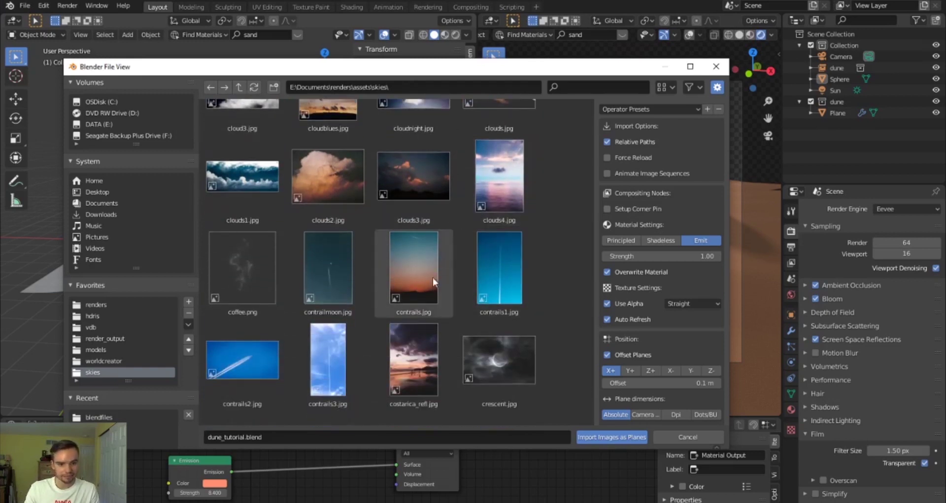
click(433, 277)
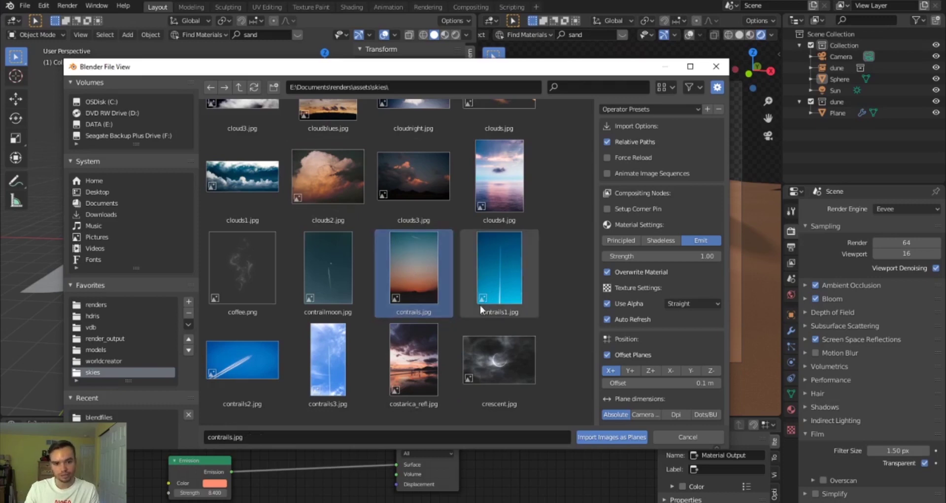
click(608, 439)
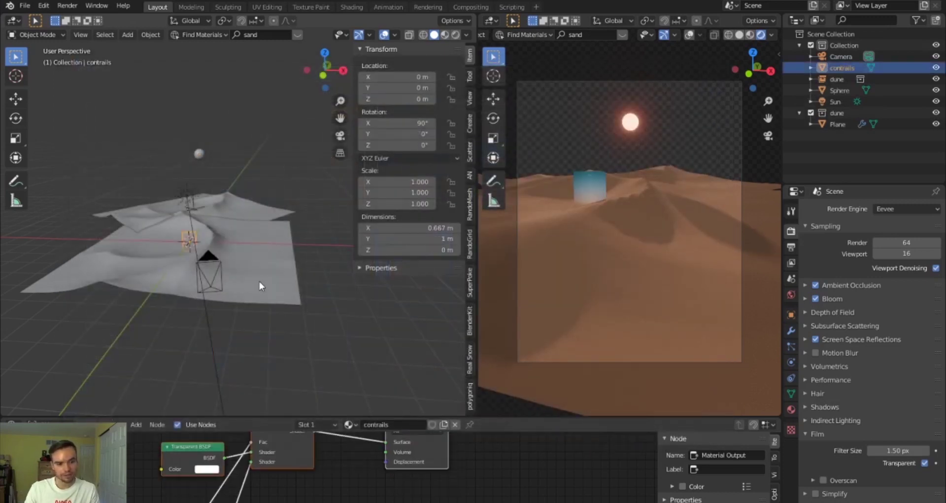
- Scale the contrails plane to about 5.54, rotate it about 4.67° around Z, and move it behind the dunes to about X -2.8 m, Y 18.2 m
key(s)
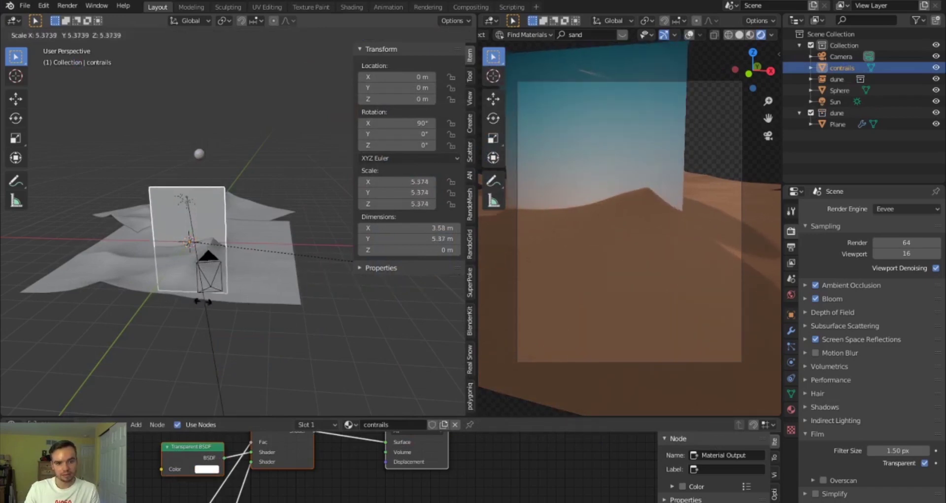
click(308, 312)
key(r)
key(z)
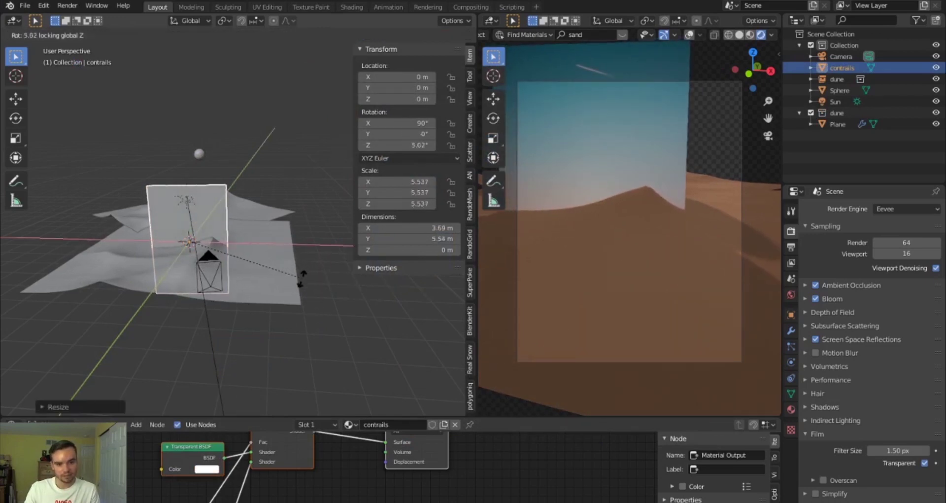
click(241, 299)
key(g)
click(262, 236)
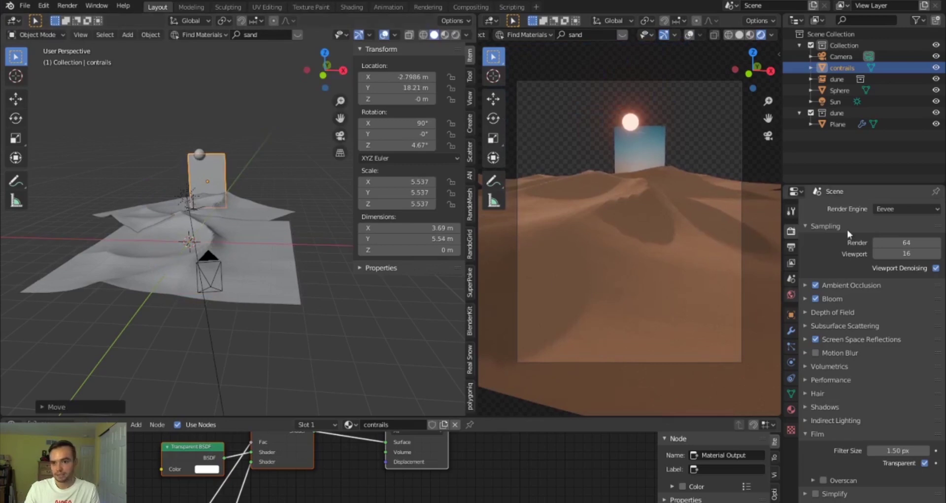
- Set the camera's clip end distance to 10000 m
click(838, 59)
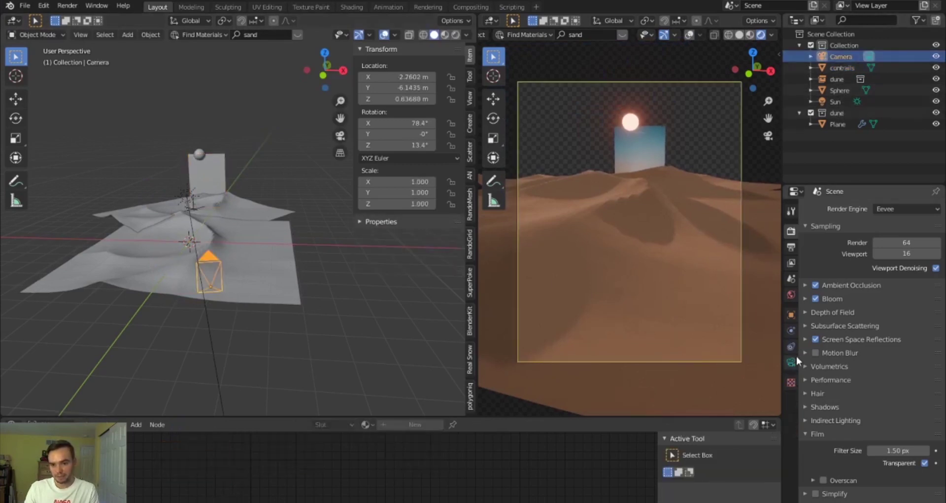
click(791, 361)
click(896, 333)
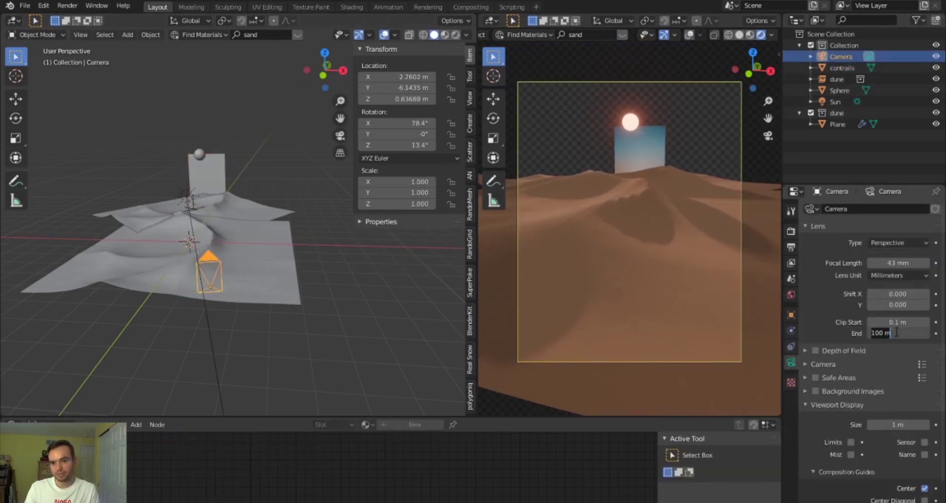
text(10000)
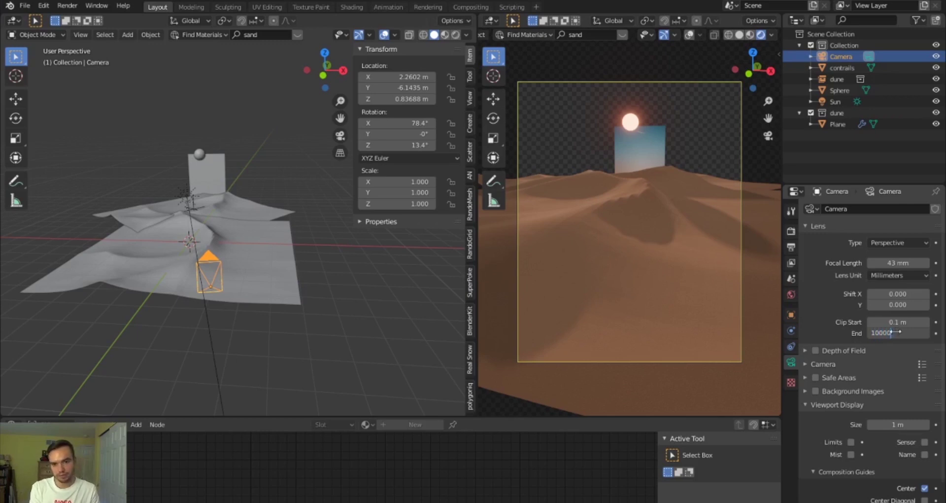
key(Return)
- Select the contrails plane behind the sphere and enlarge it to a scale of about 19.9
click(281, 222)
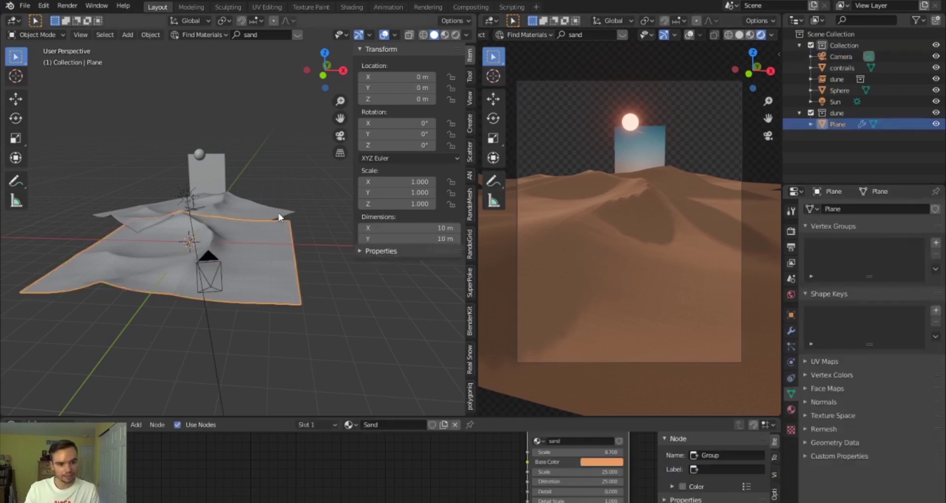
click(221, 176)
middle_drag(234, 172, 216, 148)
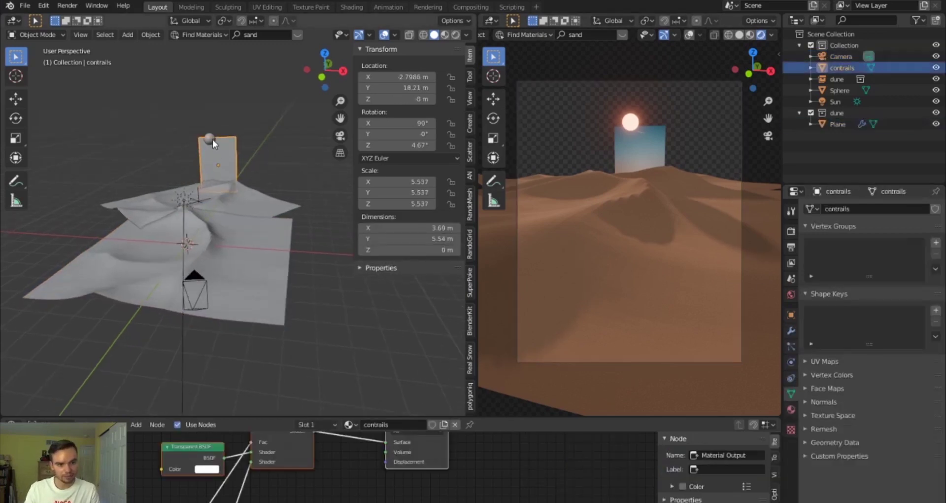
click(212, 139)
right_click(212, 139)
click(213, 139)
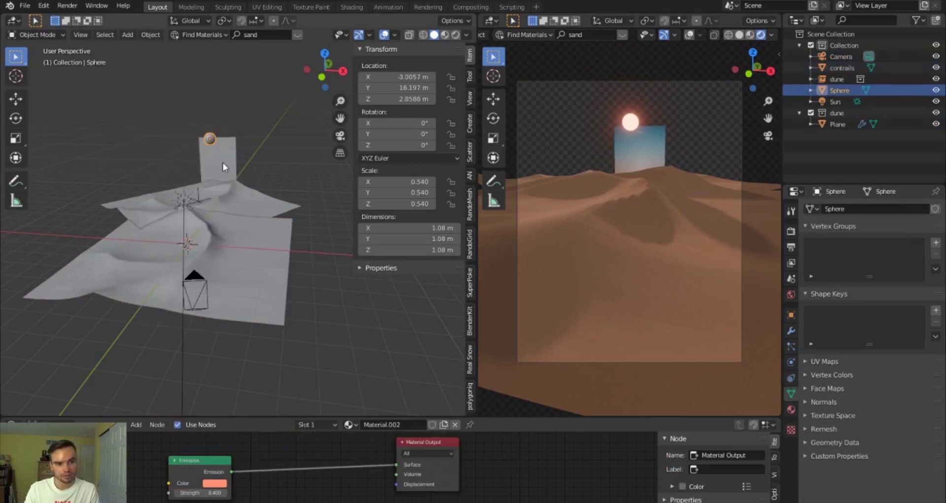
click(222, 162)
key(s)
click(327, 178)
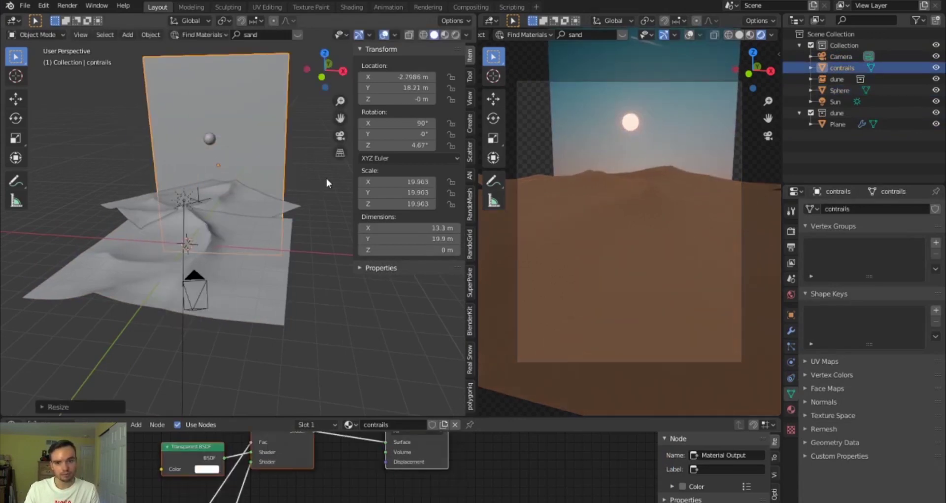
- Rotate the contrails plane around Z to about 13.2° and raise it to a height of about 2.71 m
key(r)
key(z)
click(321, 160)
key(g)
key(z)
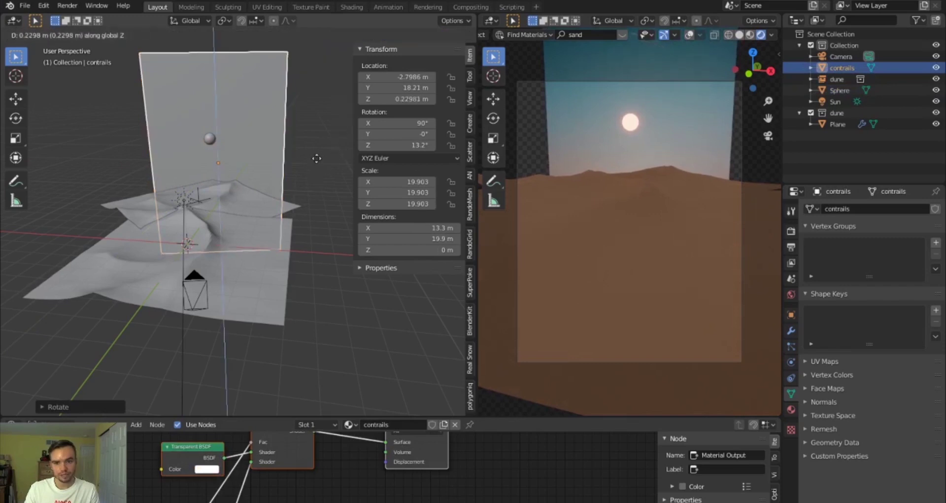
click(317, 143)
- Enlarge the contrails plane to a scale of about 28.2 so the sky fills the camera frame
key(s)
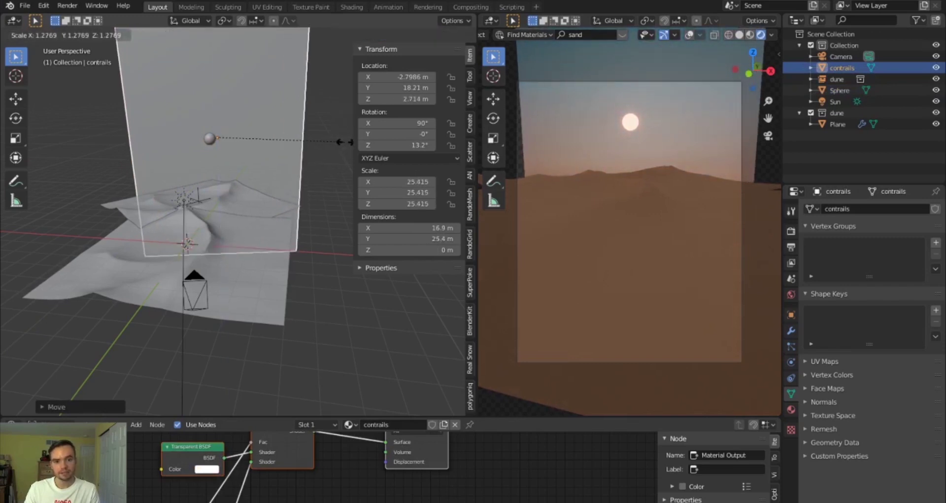
click(344, 267)
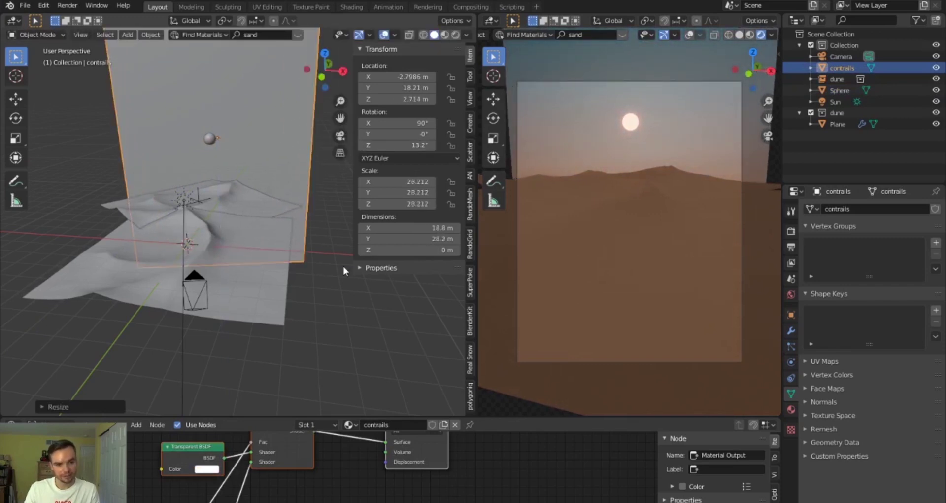
key(g)
key(Escape)
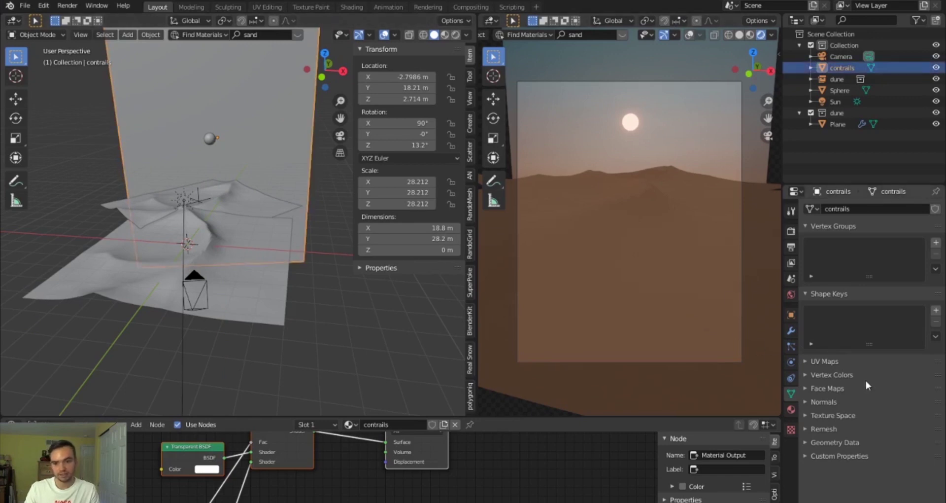
- Turn off the Shadow option in the contrails plane's viewport display settings
click(790, 315)
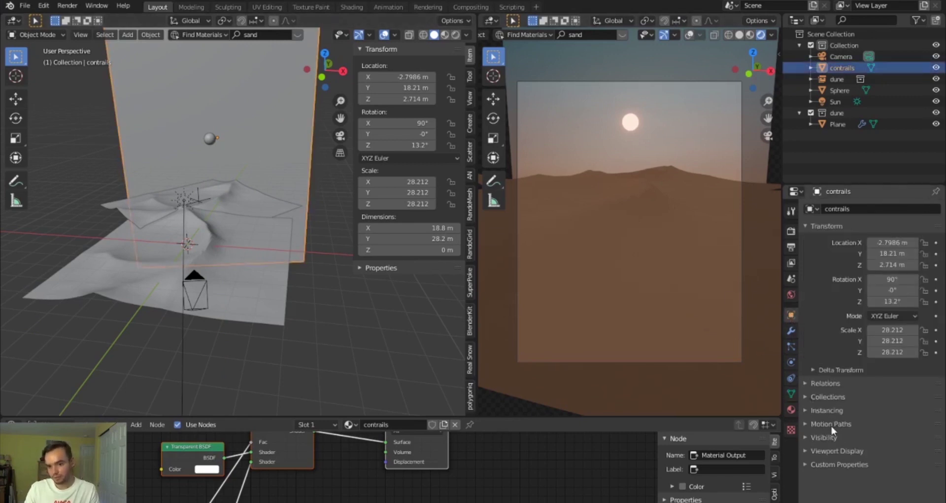
click(818, 438)
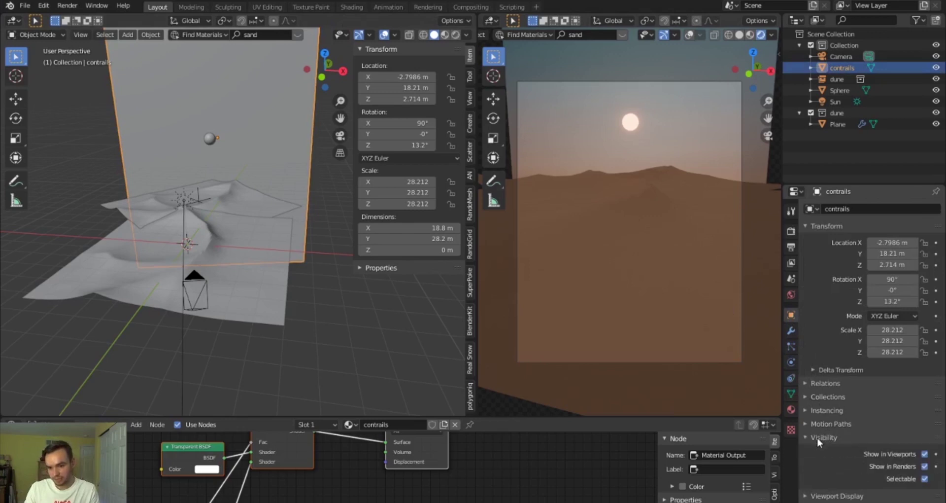
click(824, 495)
scroll(824, 495, down, 5)
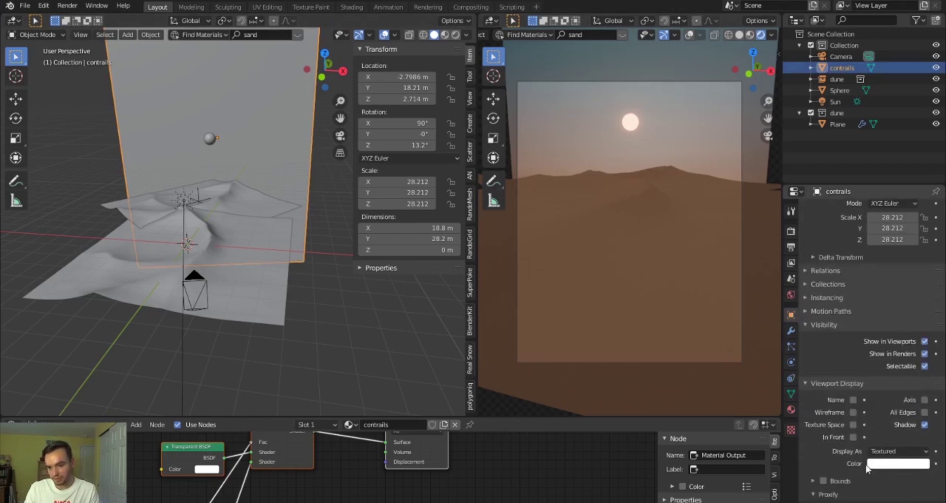
click(925, 425)
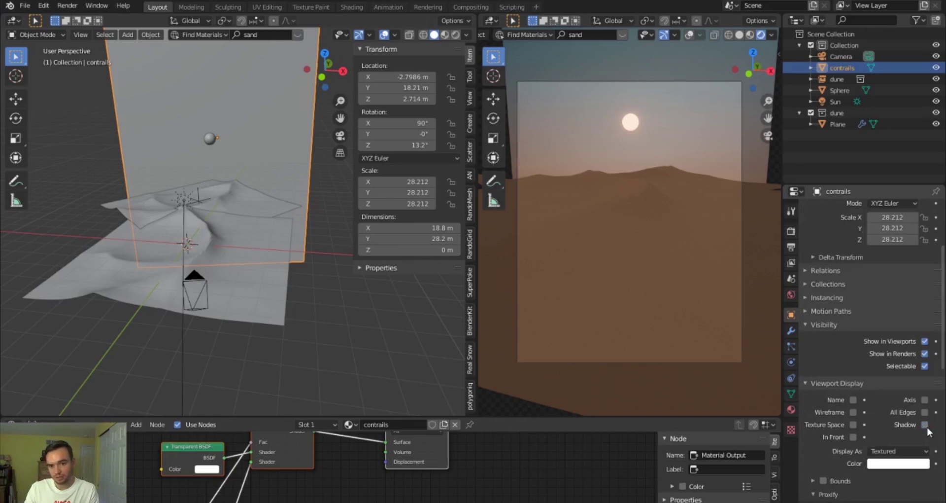
scroll(888, 423, down, 1)
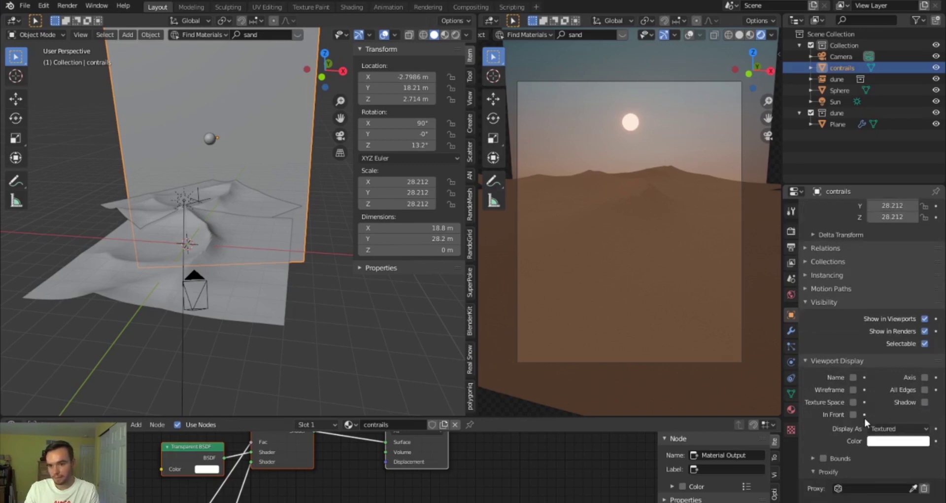
click(247, 164)
click(259, 154)
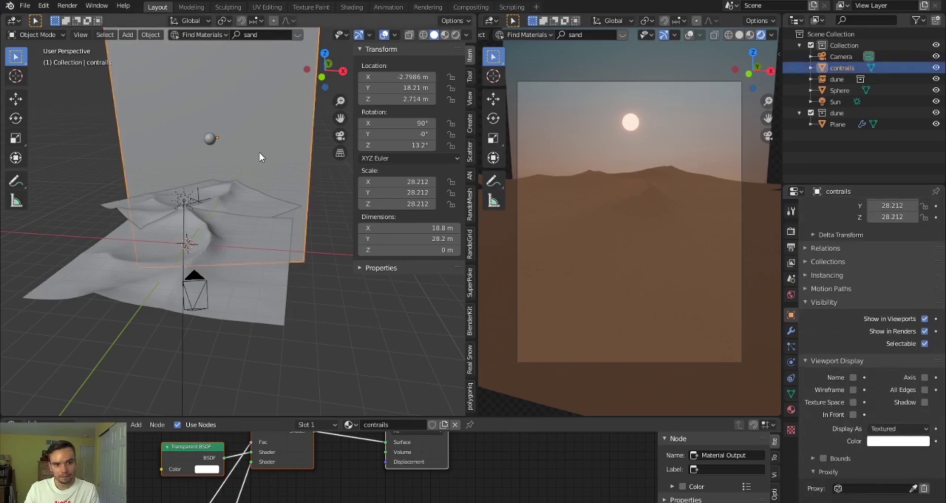
scroll(823, 432, down, 2)
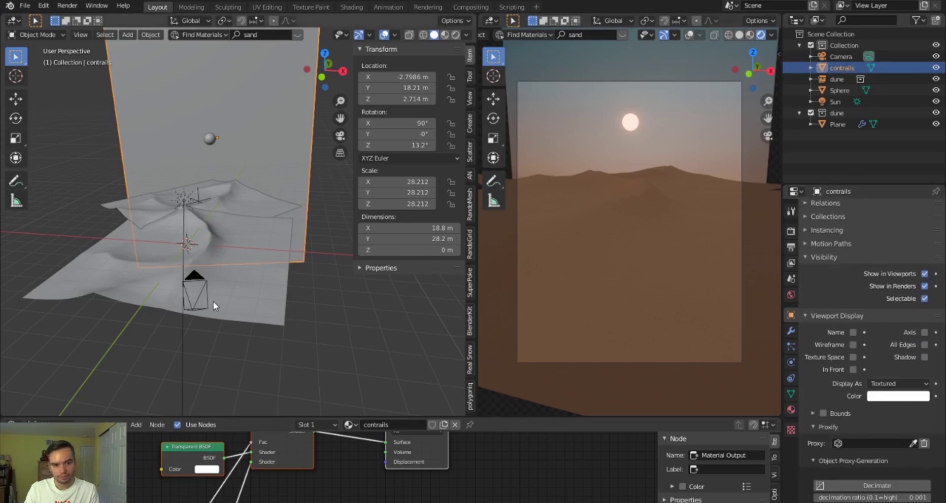
- Reposition the Image Texture node in the contrails material's node setup
middle_drag(212, 300, 274, 296)
middle_drag(278, 492, 296, 476)
key(ctrl+t)
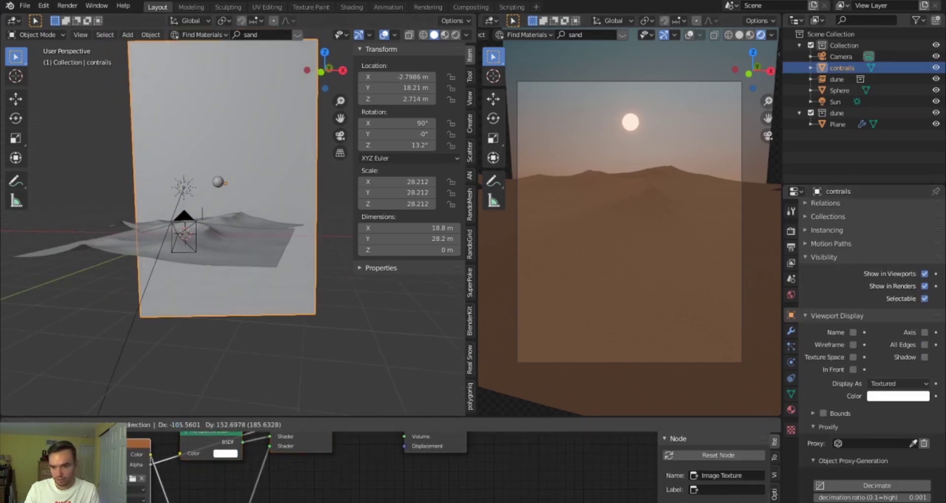
key(g)
key(Return)
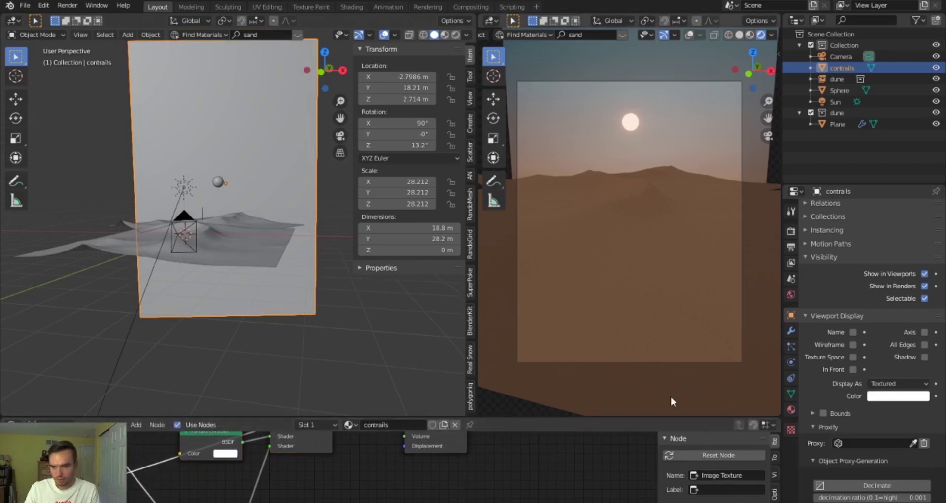
- Check the contrails plane's material and object settings, hide it in the viewports to compare the dune lighting, and show it again
click(790, 409)
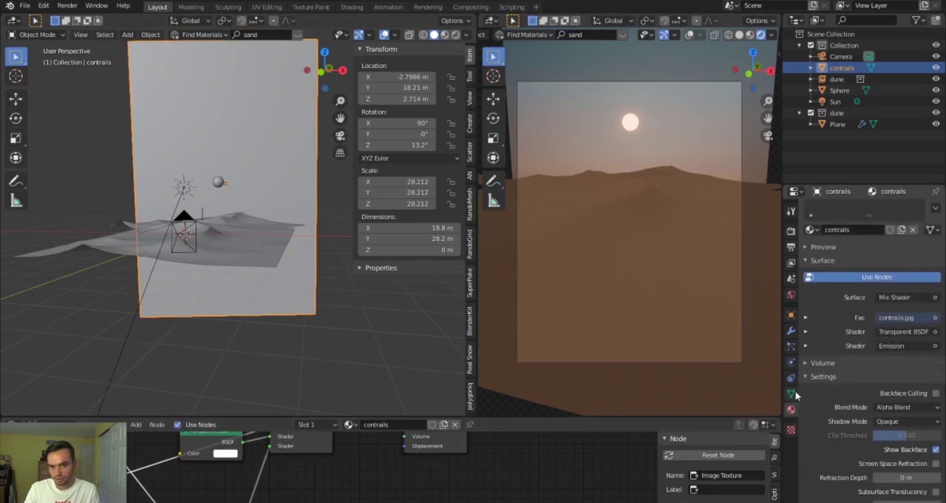
click(791, 314)
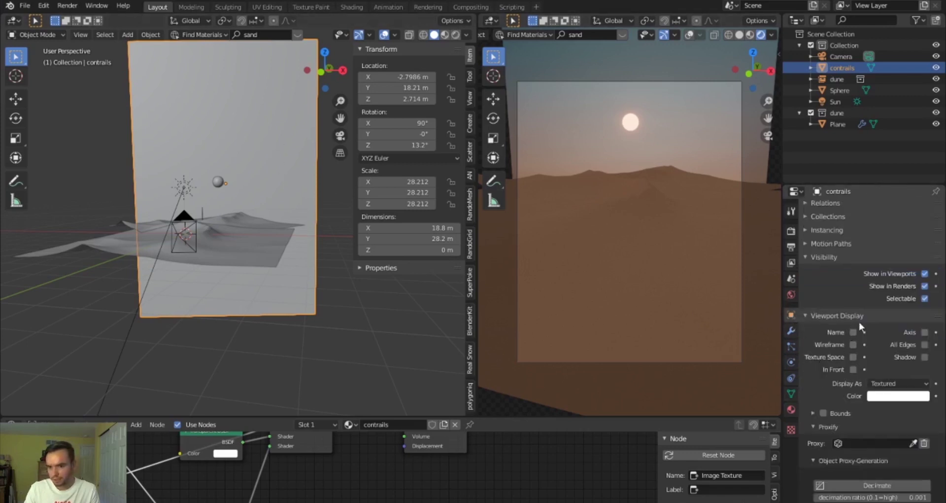
scroll(857, 294, up, 3)
scroll(844, 301, down, 5)
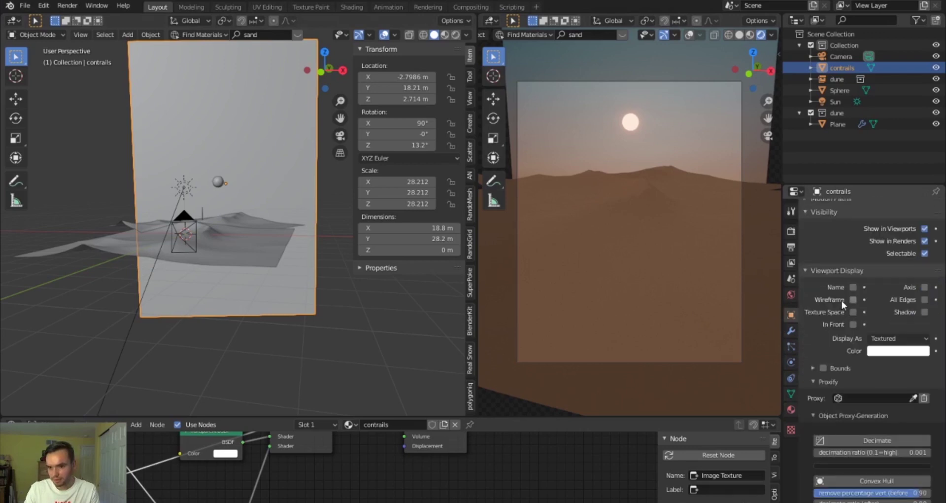
scroll(812, 375, up, 6)
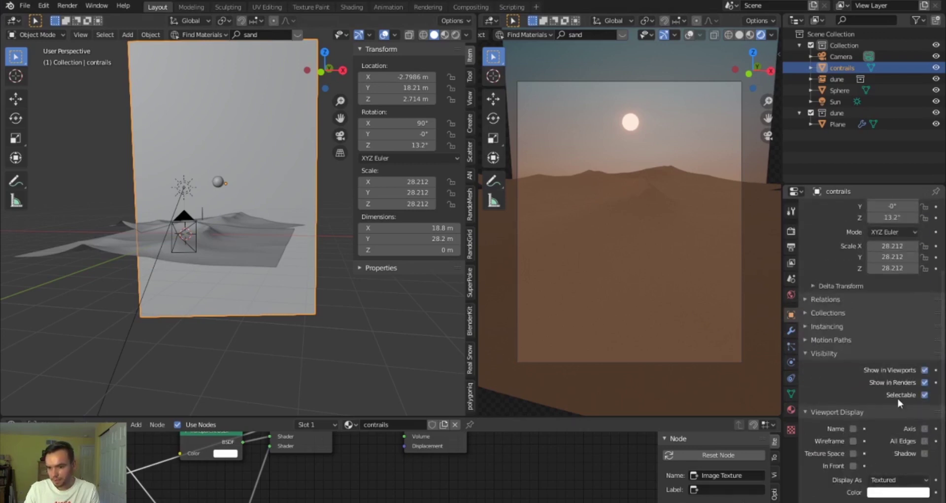
click(924, 370)
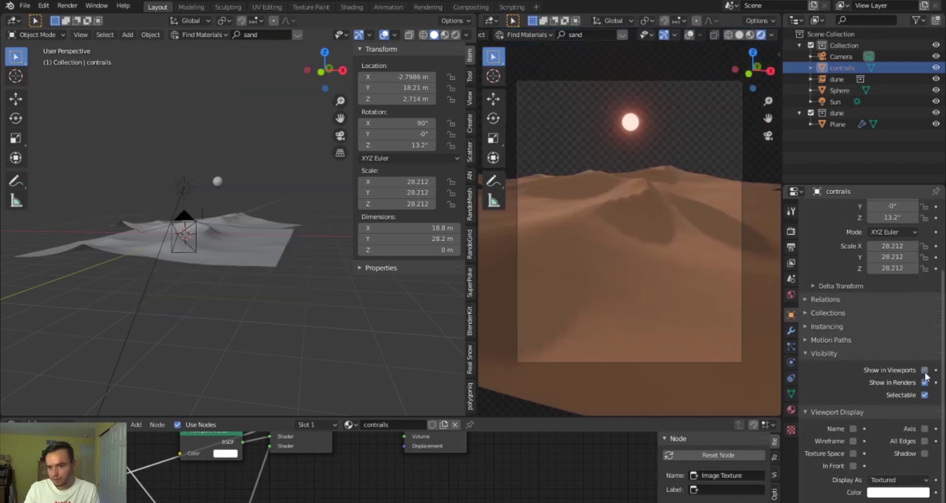
click(924, 372)
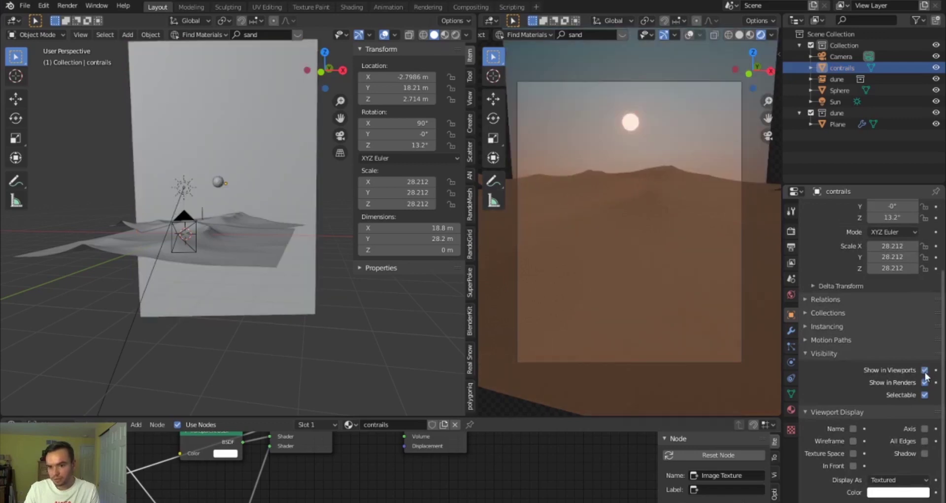
- Raise the contrails plane along the Z axis to a height of about 3.98 m
click(805, 353)
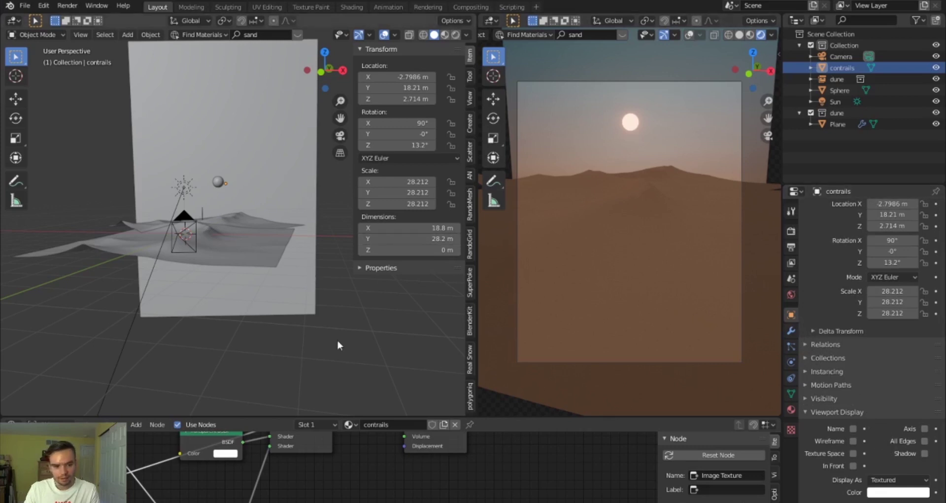
shift+scroll(235, 488, down, 2)
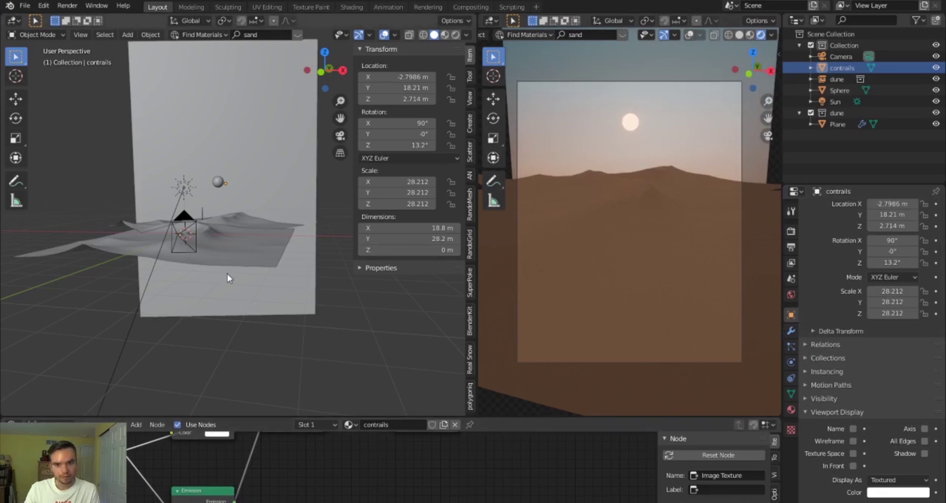
key(z)
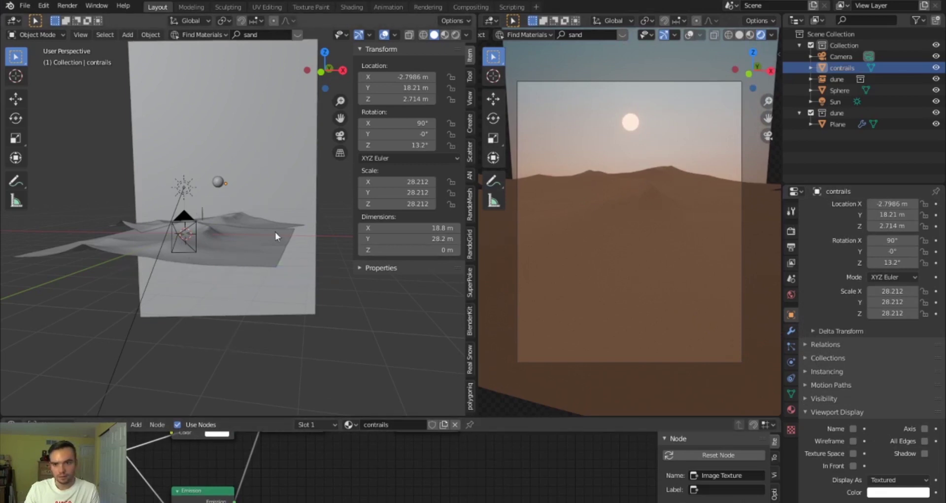
click(275, 232)
key(g)
key(z)
click(718, 241)
- Switch the render engine to Cycles and turn off the contrails plane's Shadow ray visibility
click(791, 231)
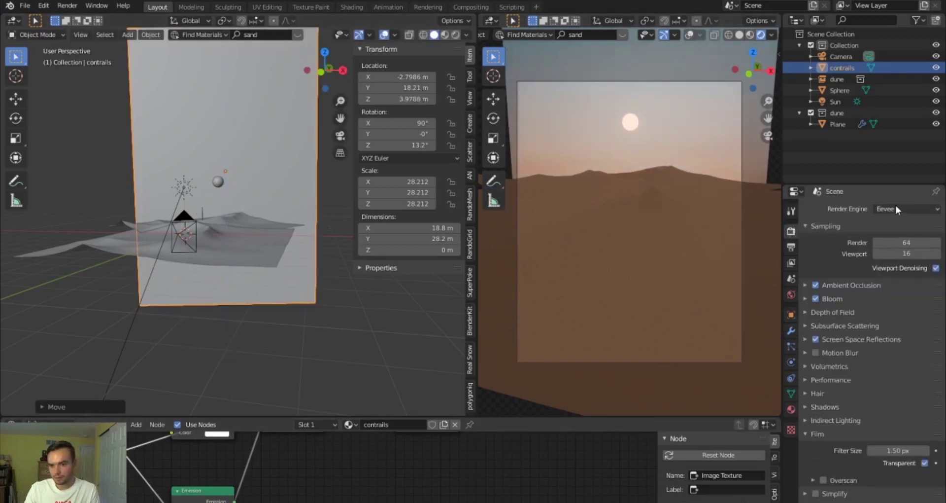
click(895, 206)
click(898, 248)
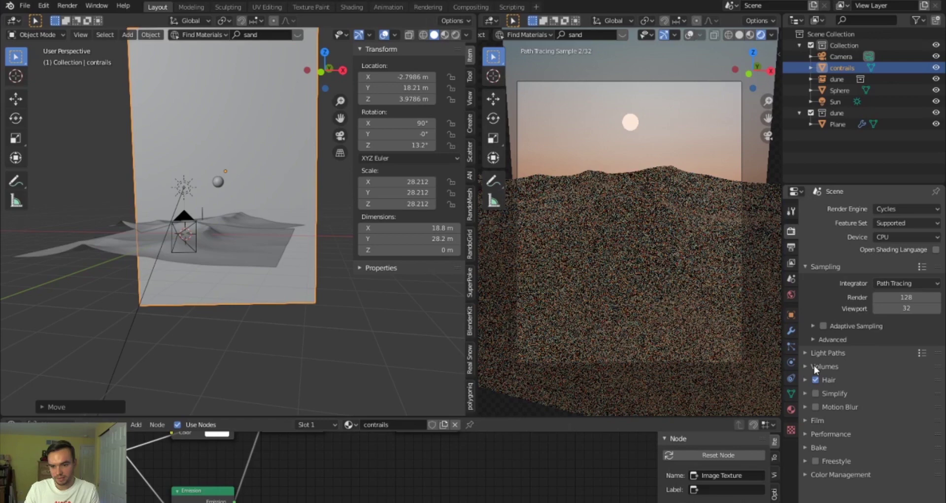
click(791, 314)
click(935, 455)
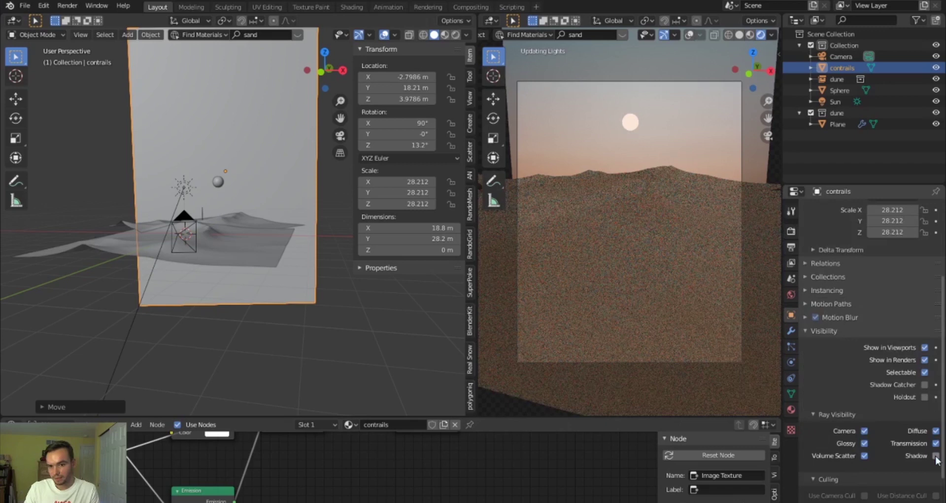
- Set the render engine back to Eevee and enable High Bitdepth for its shadows
click(791, 230)
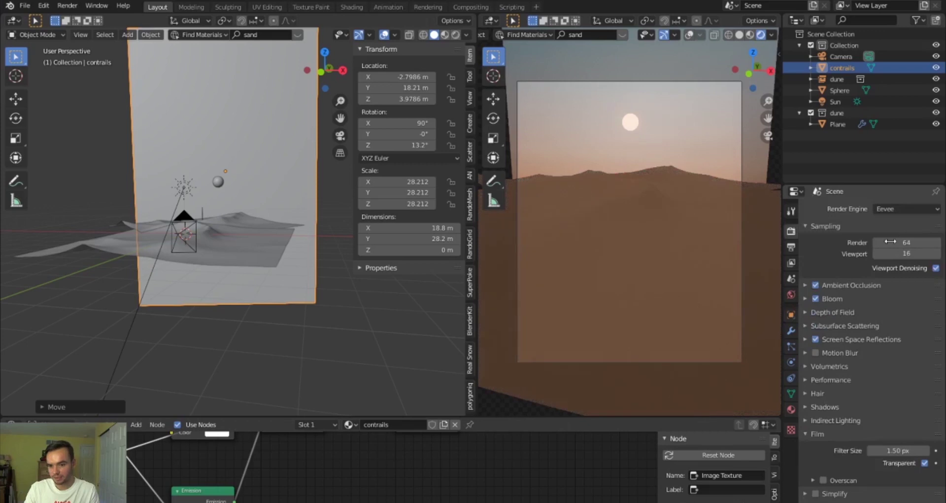
click(816, 407)
scroll(815, 400, down, 1)
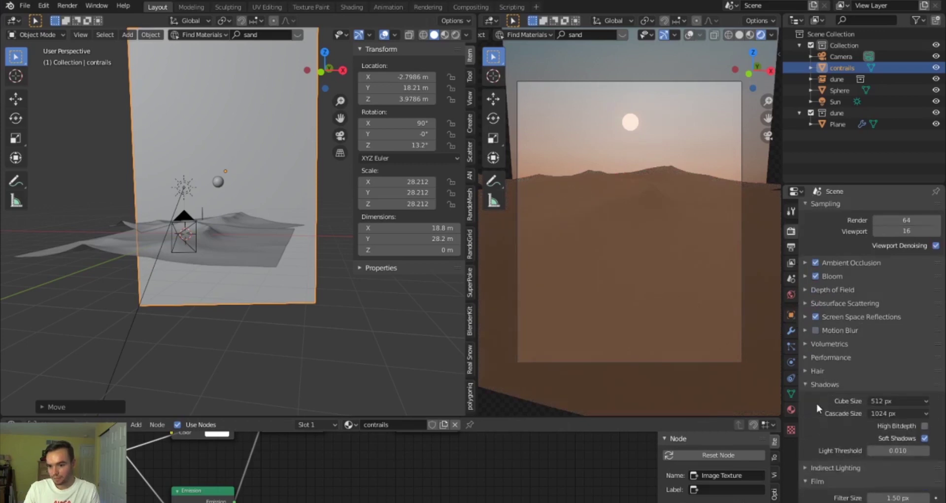
click(896, 425)
- Examine the contrails plane's visibility, viewport display and motion path settings for a shadow option
click(791, 314)
click(823, 398)
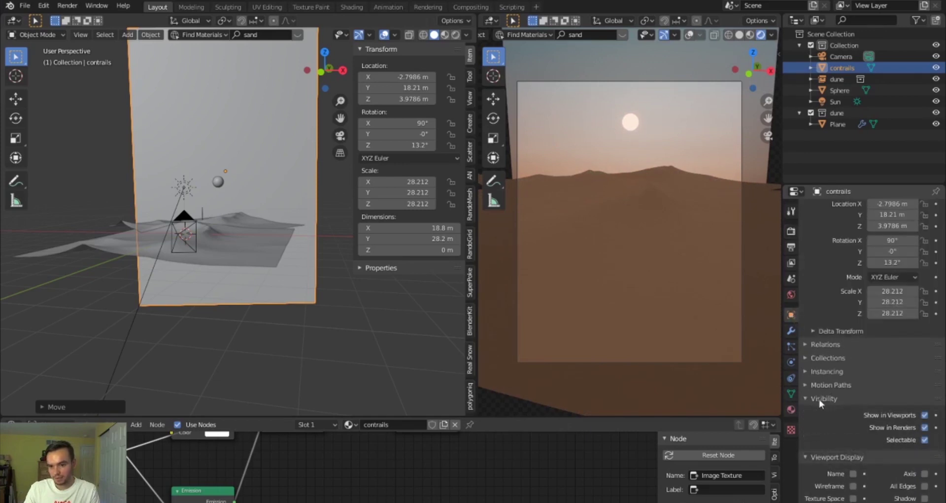
scroll(814, 412, down, 2)
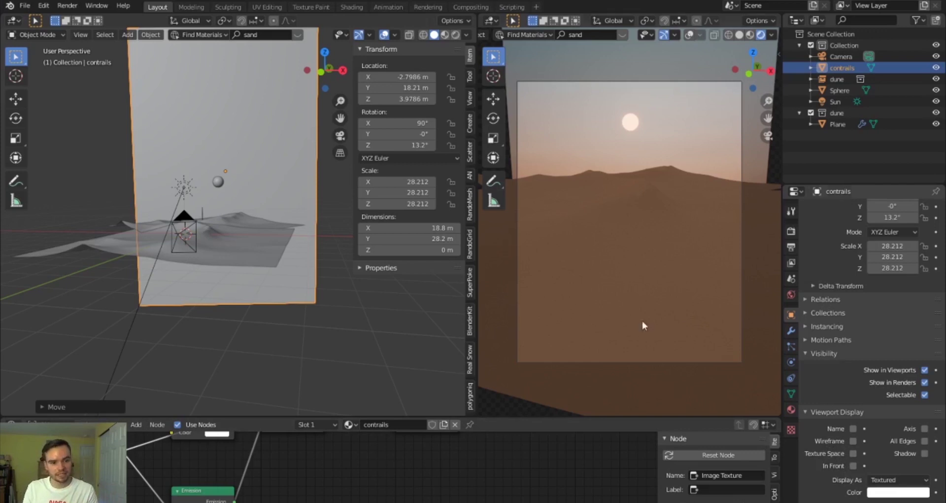
click(427, 356)
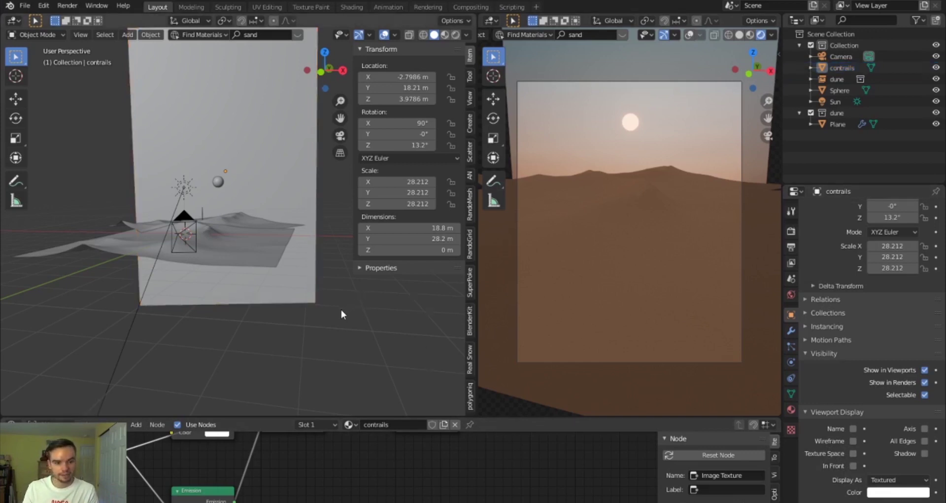
middle_drag(342, 314, 339, 316)
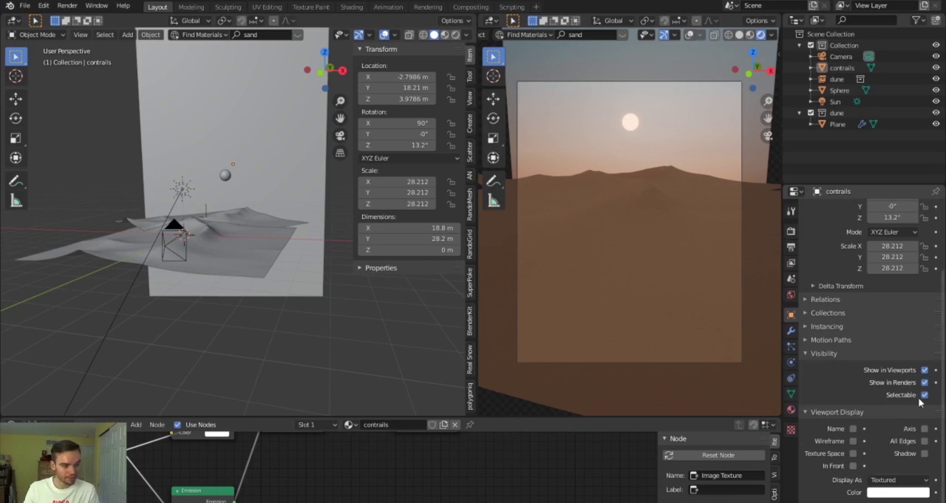
click(838, 341)
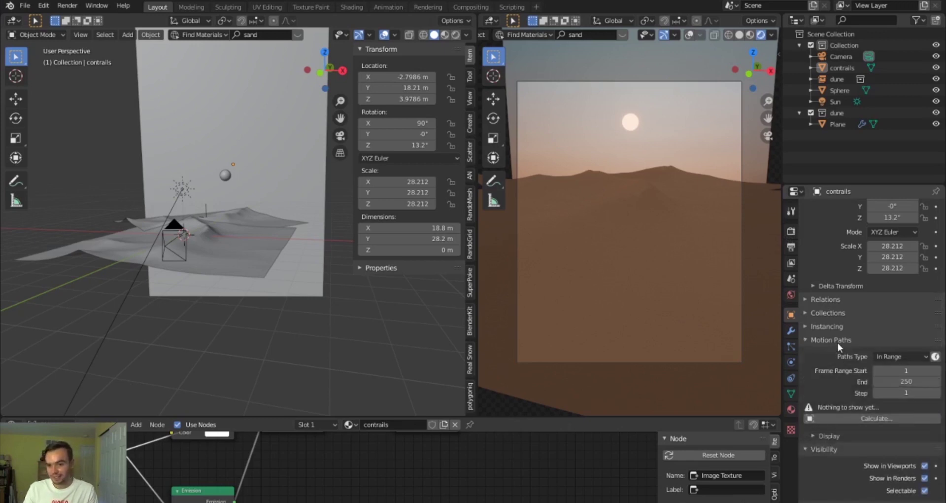
click(838, 342)
click(812, 353)
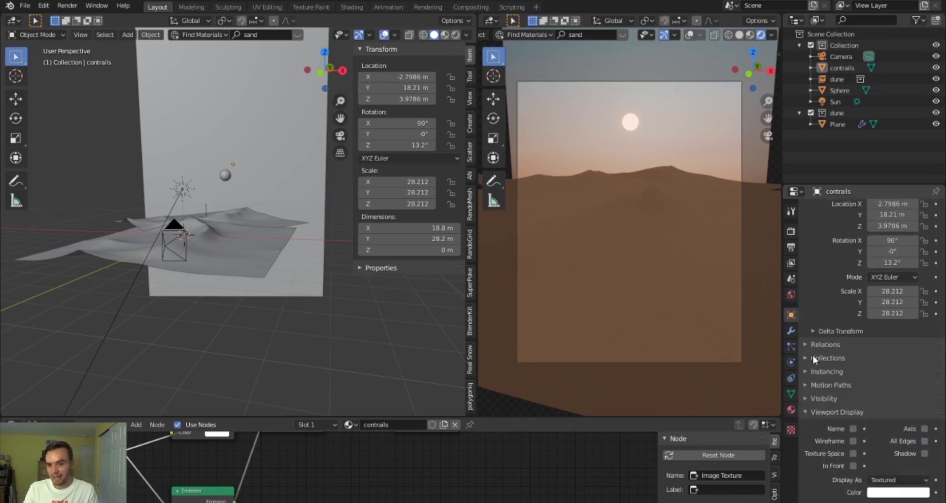
- Change the render engine to Cycles and set its device to GPU Compute
click(252, 171)
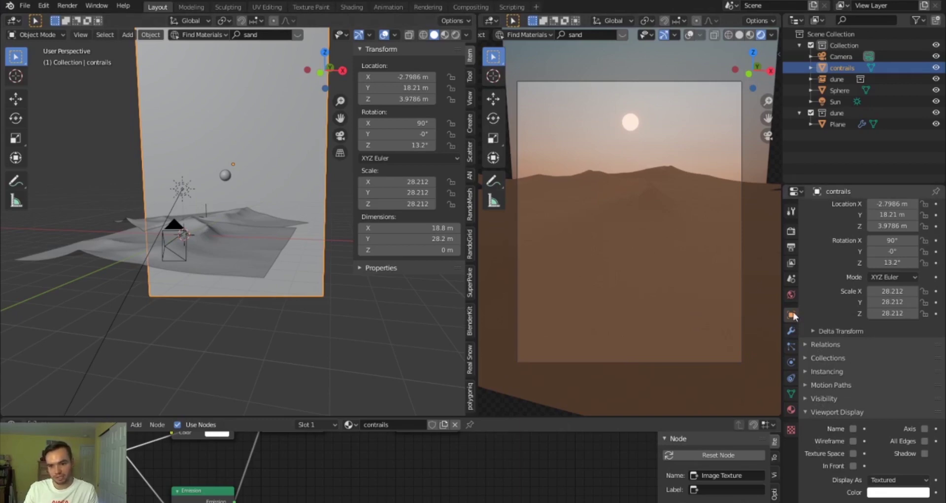
click(791, 231)
scroll(863, 241, up, 2)
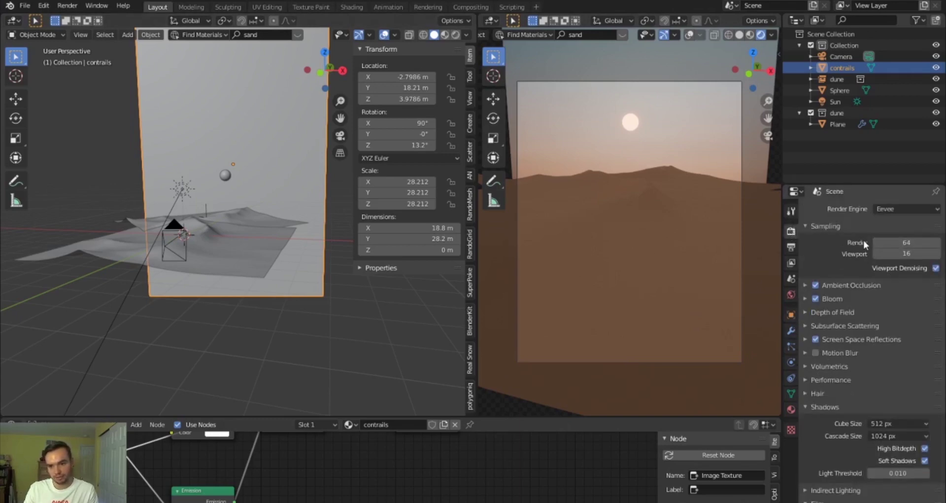
click(905, 213)
click(904, 249)
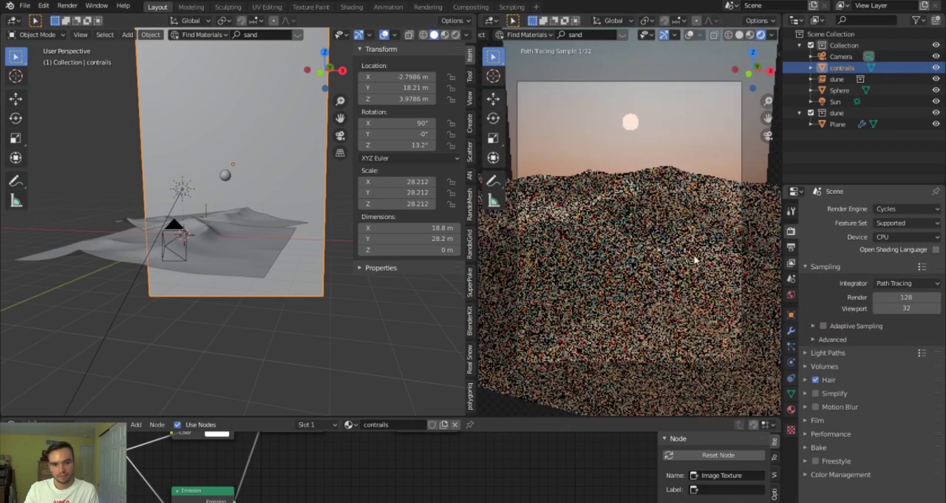
click(907, 237)
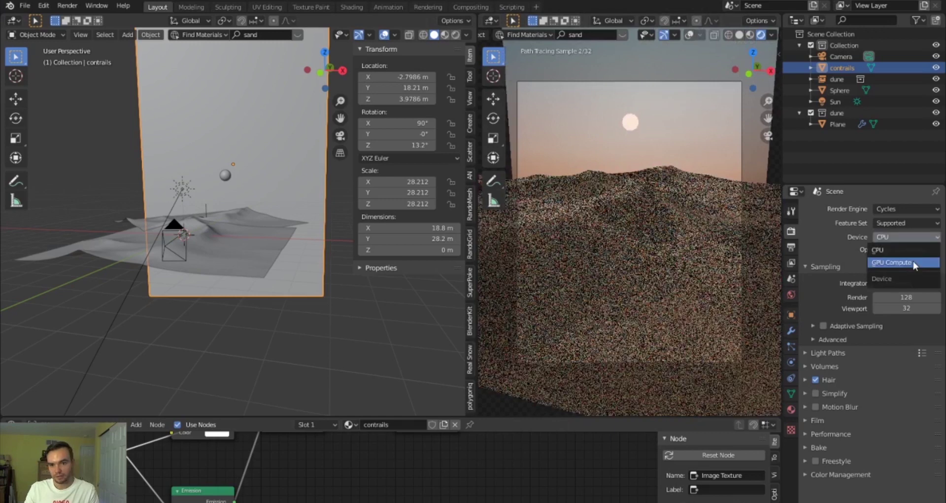
click(913, 261)
- Tilt the contrails plane by about -0.5° around the global X axis and adjust its height along Z
middle_drag(296, 296, 208, 304)
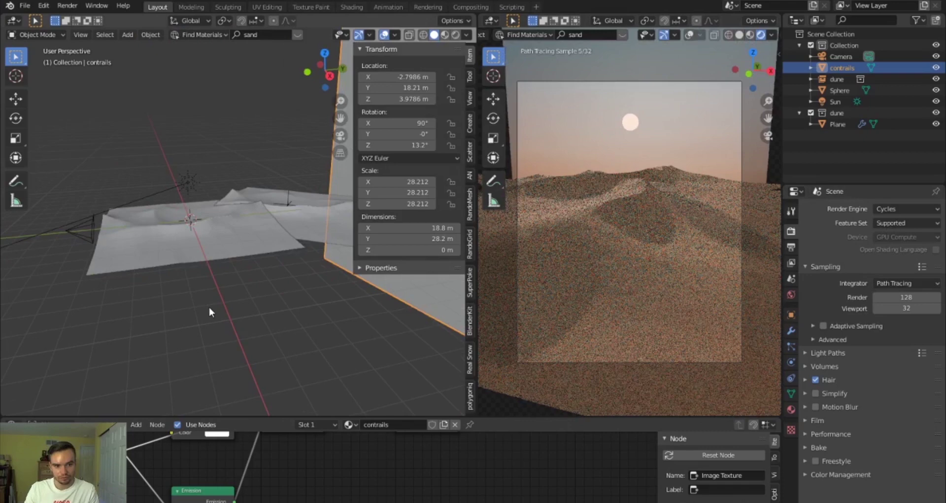
key(KP_Decimal)
key(r)
key(x)
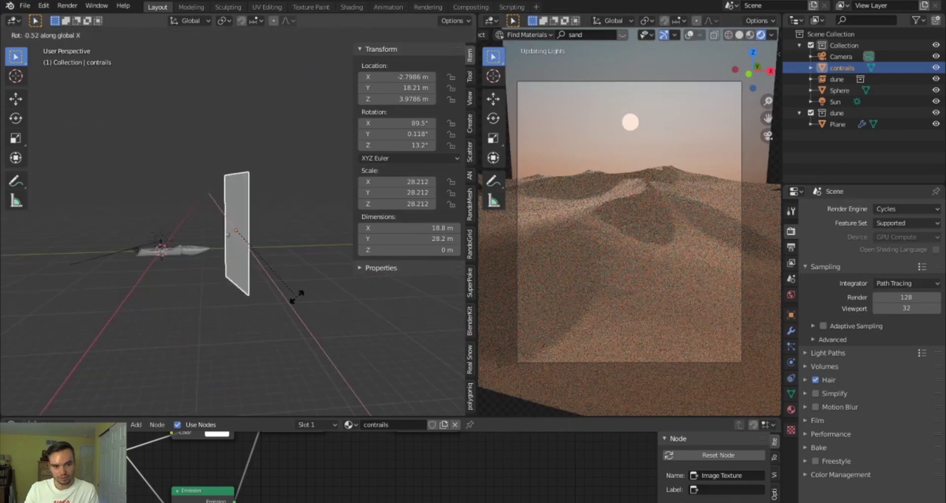
click(297, 295)
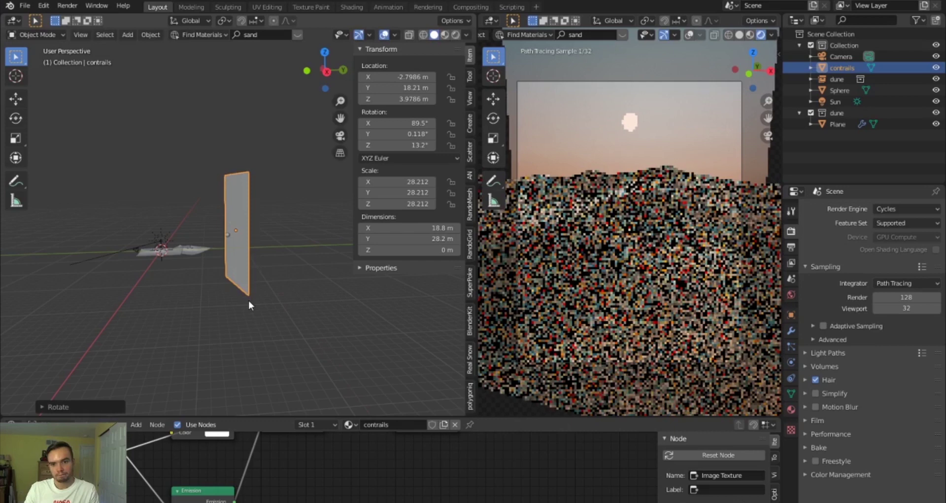
key(g)
key(z)
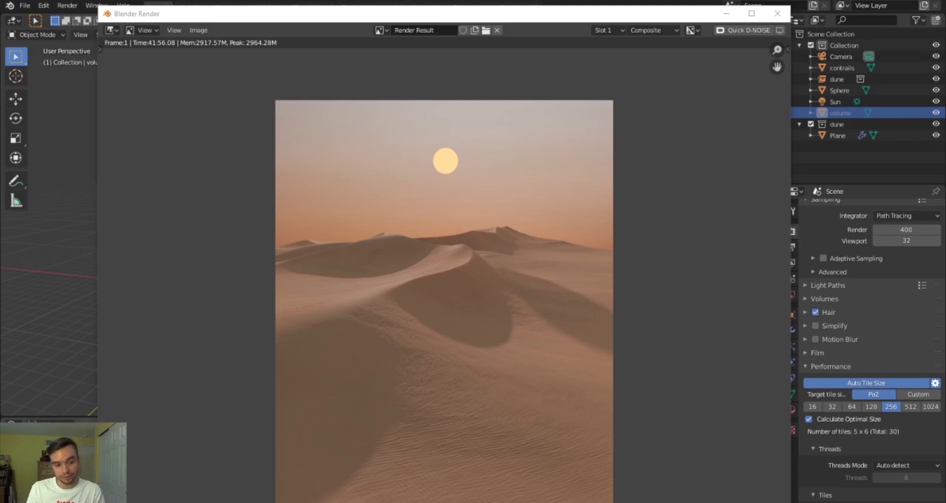
- Switch to Photopea in a maximized browser window and open the rendered image dune_tutorial.psd
key(alt+Tab)
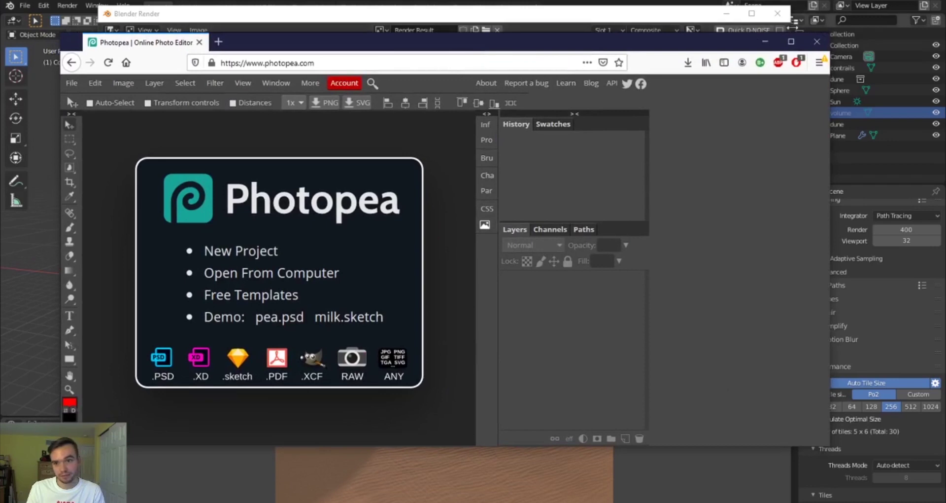
click(791, 42)
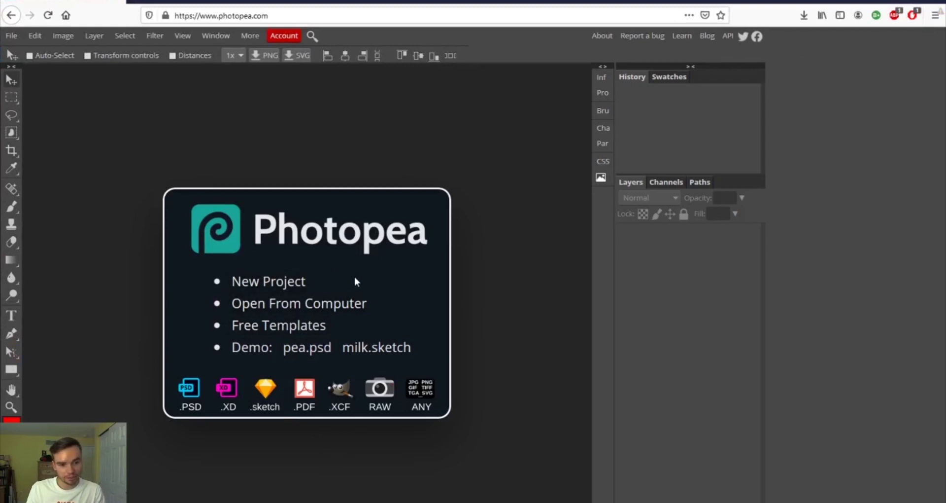
click(294, 289)
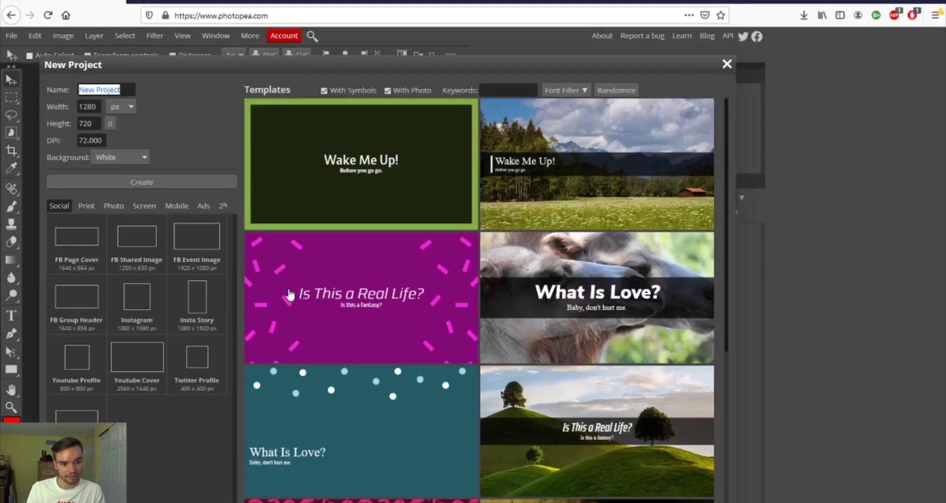
click(726, 63)
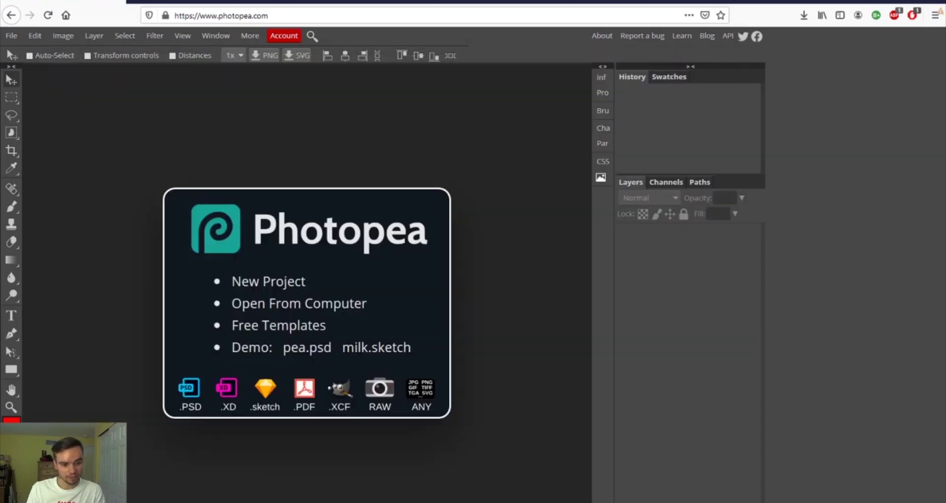
mouse_move(182, 499)
click(147, 494)
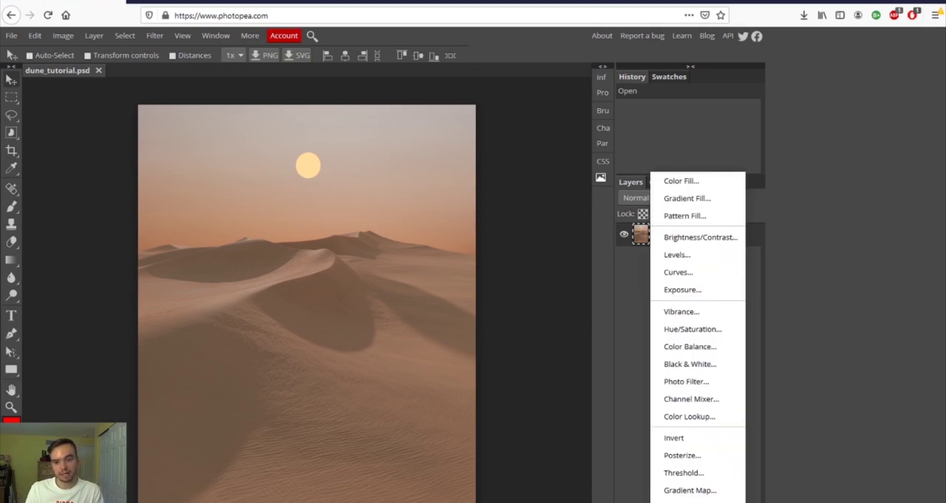
- Add a Levels adjustment layer with input black 9, midtone 0.85 and input white 226
click(713, 259)
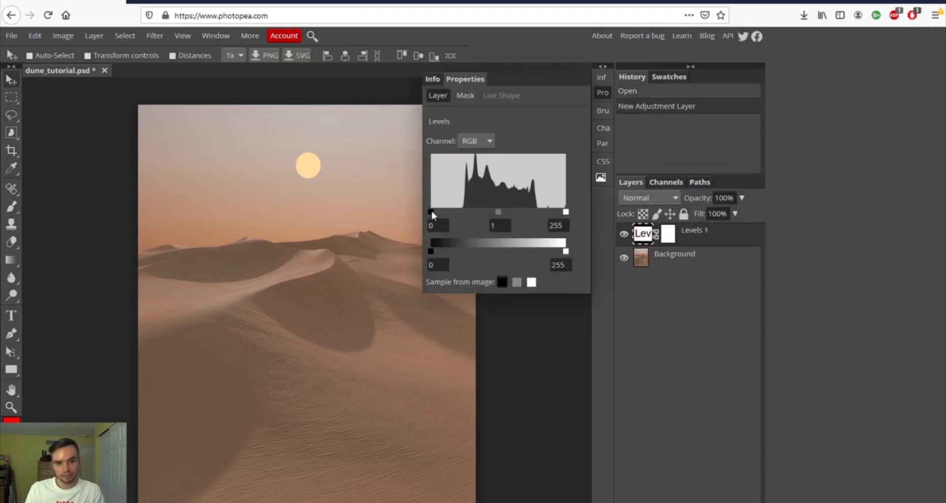
drag(432, 211, 434, 212)
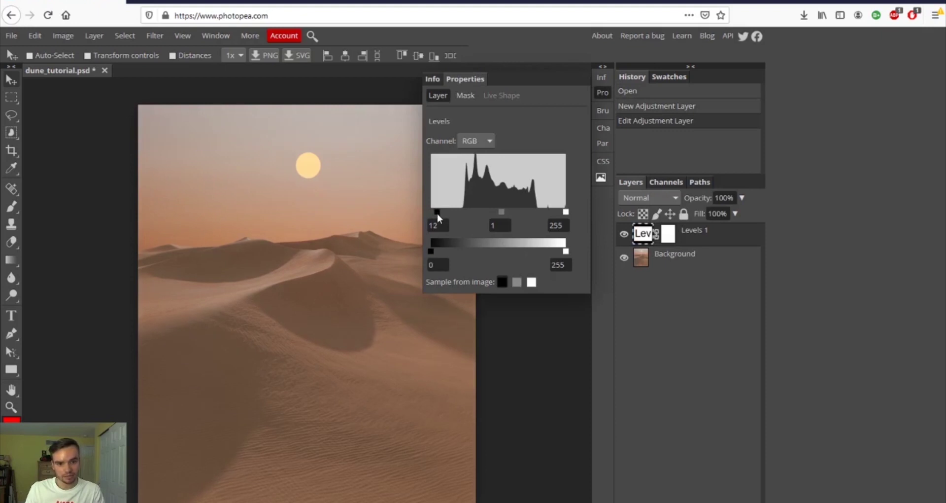
drag(437, 213, 436, 212)
drag(502, 211, 504, 212)
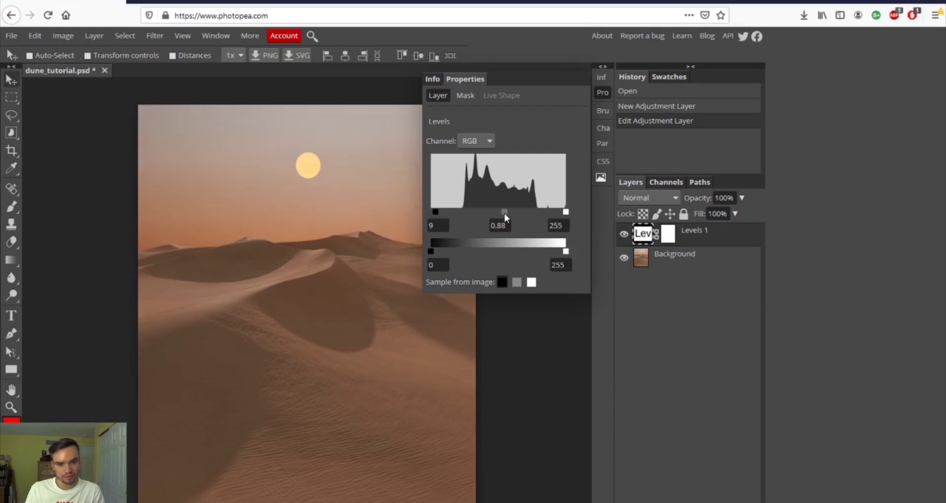
drag(504, 213, 504, 214)
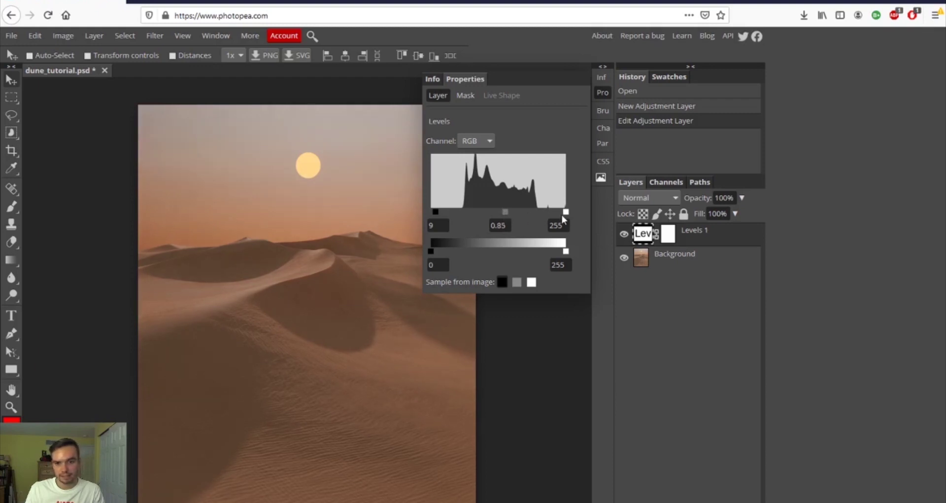
drag(565, 212, 551, 213)
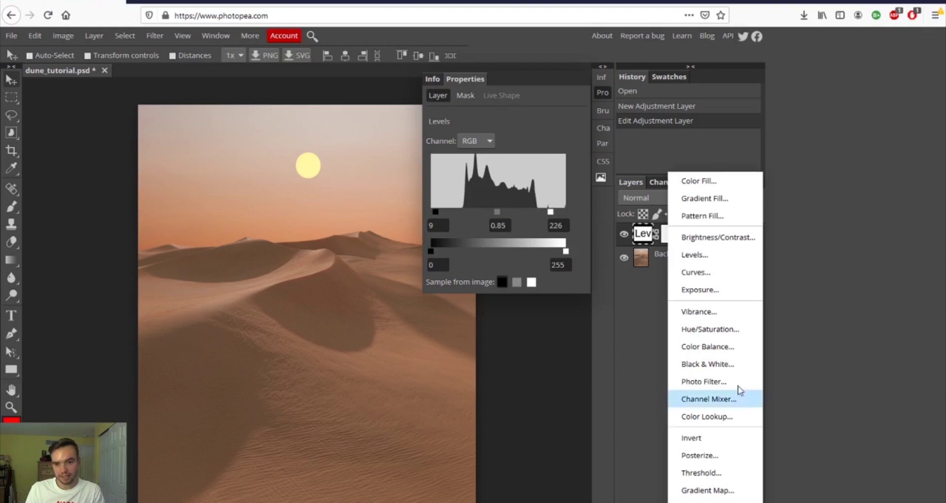
- Add a Brightness/Contrast adjustment layer with brightness 15 and contrast 4
click(725, 247)
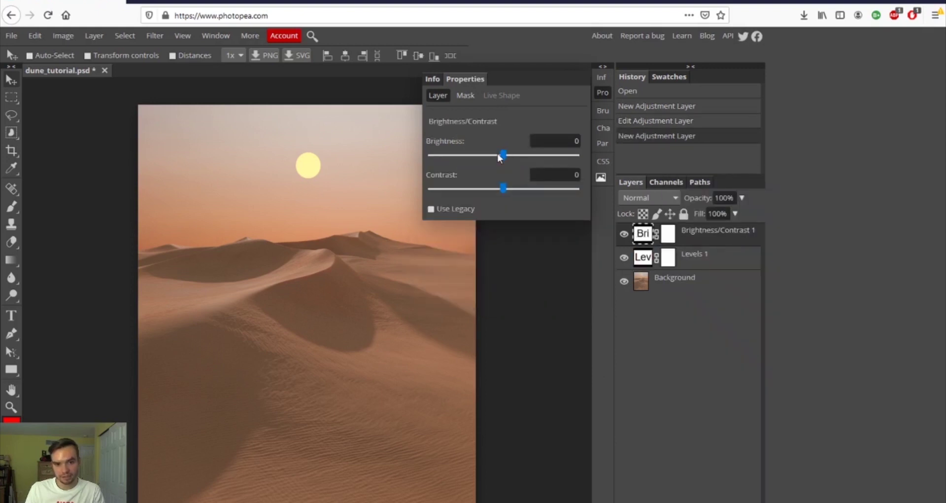
drag(498, 154, 514, 159)
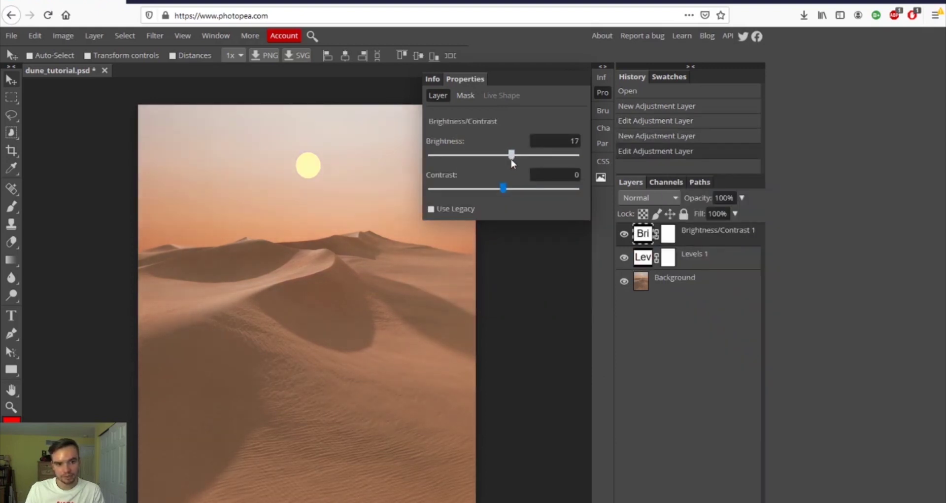
drag(515, 192, 495, 192)
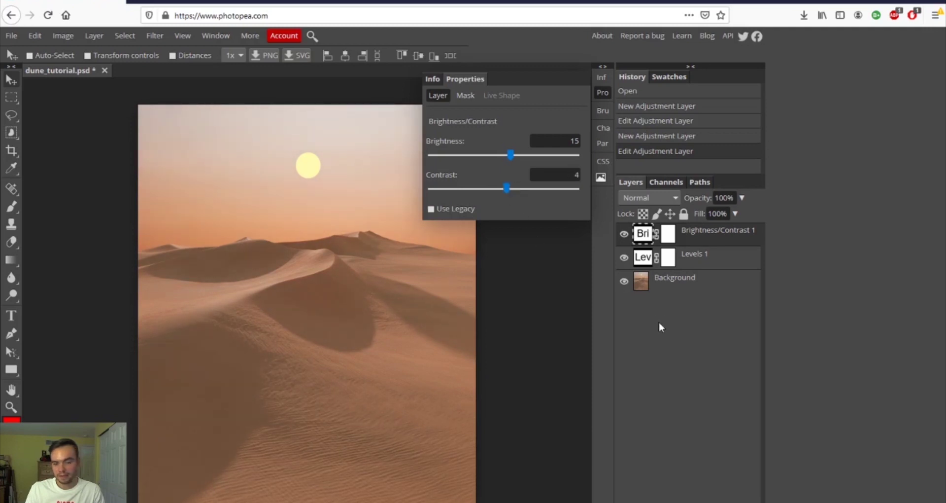
- Duplicate the Background layer, then rename the original layer "backup" and the copy "modified"
click(684, 278)
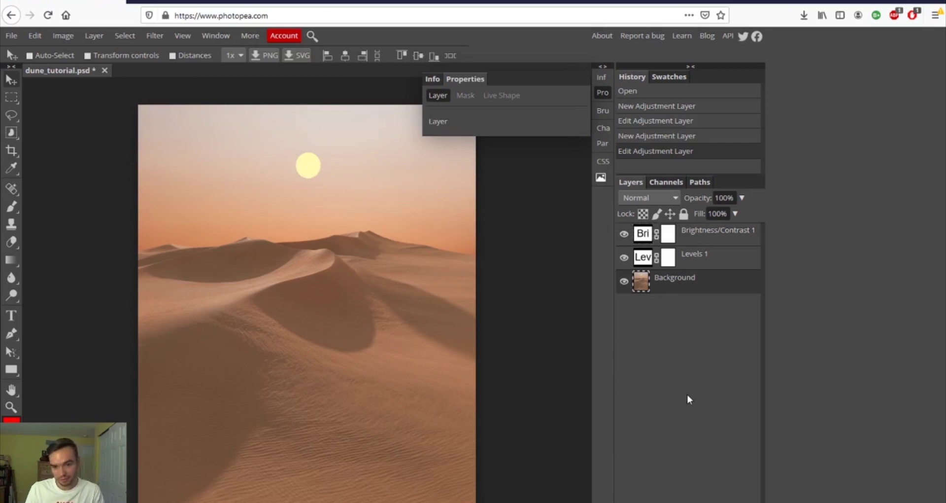
key(ctrl+j)
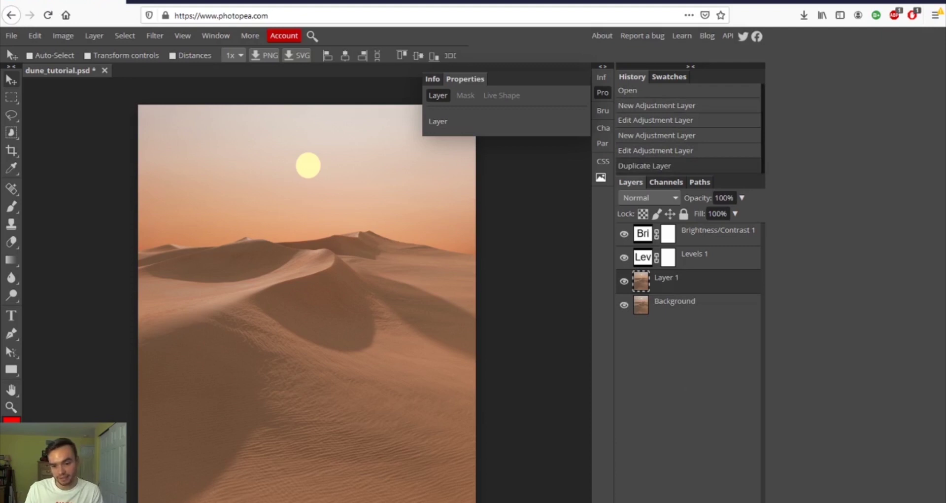
double_click(679, 301)
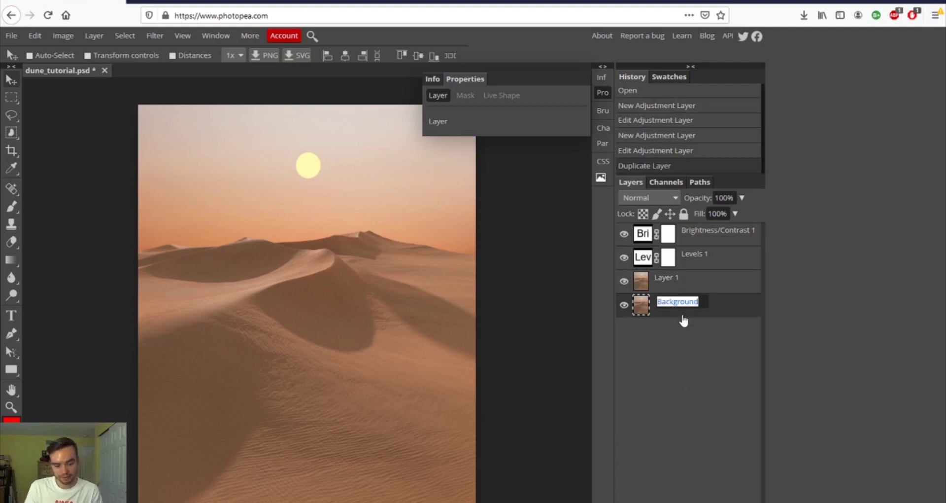
text(backup)
key(Return)
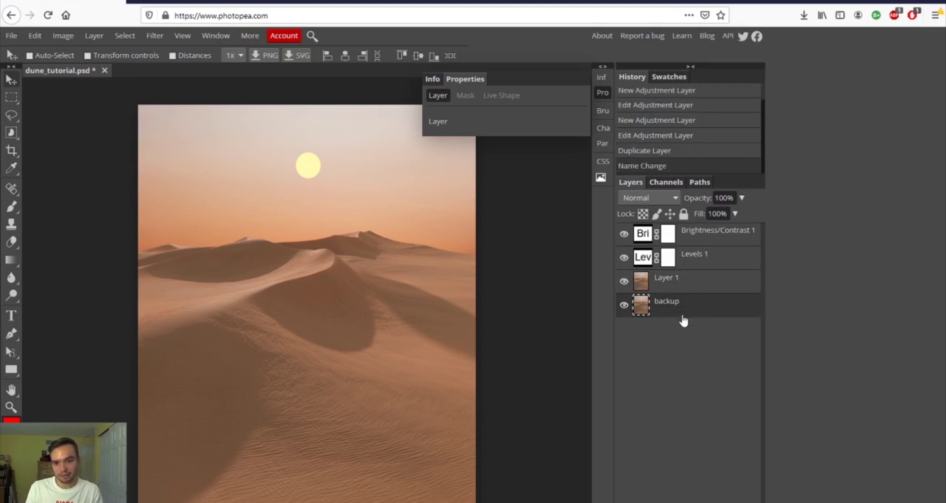
click(677, 280)
double_click(666, 277)
text(modified)
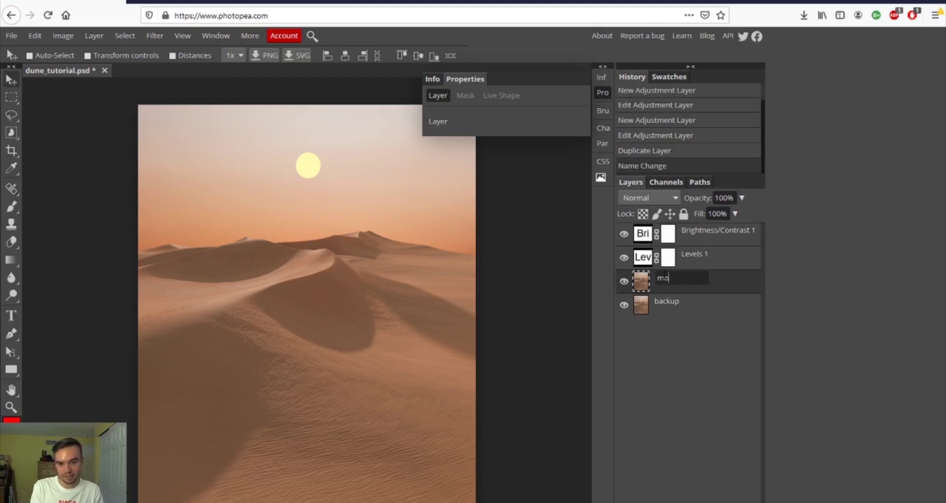
key(Return)
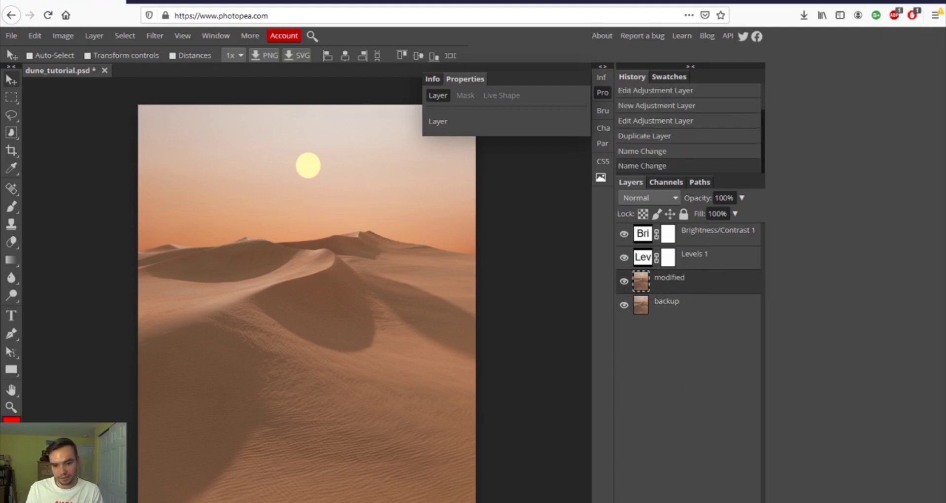
- Remove the glowing sphere from the sky on the modified layer using a 190 px Spot Healing Brush with 16% hardness
click(14, 191)
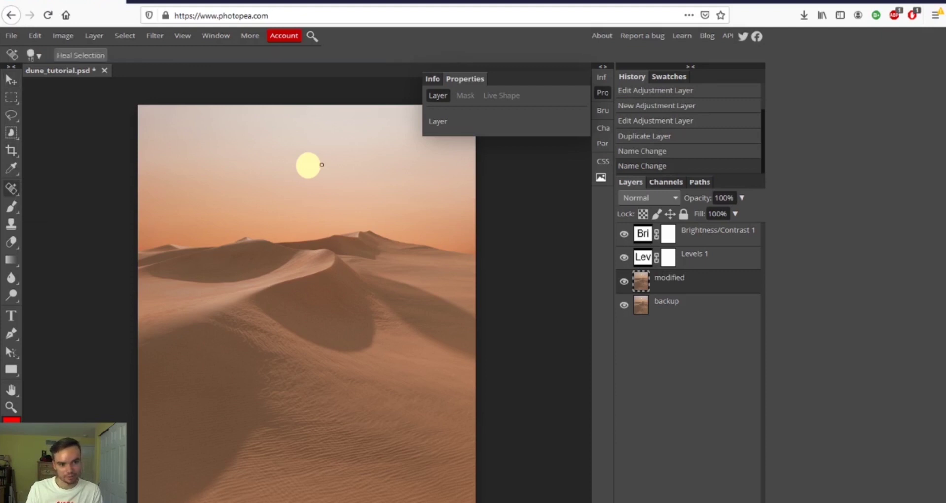
click(39, 56)
mouse_move(74, 114)
mouse_down()
mouse_move(100, 87)
mouse_move(82, 86)
mouse_move(99, 87)
mouse_up()
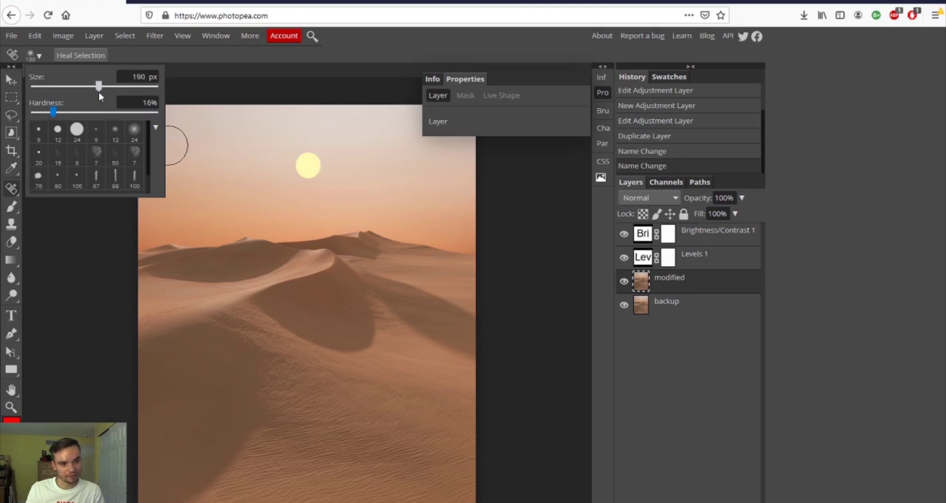
click(301, 157)
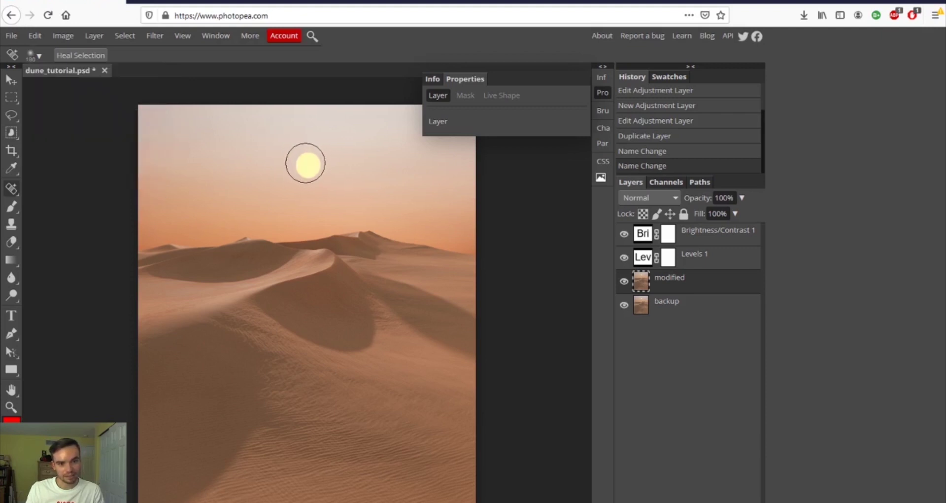
drag(306, 163, 304, 161)
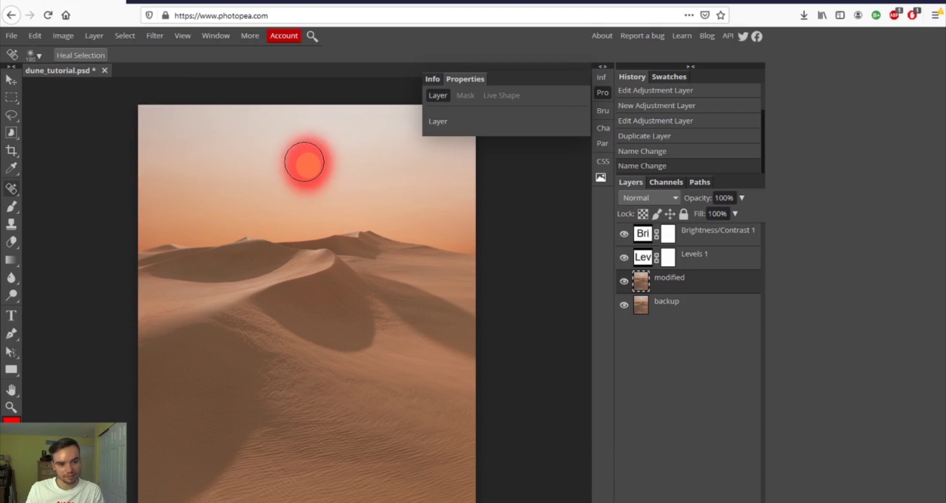
drag(304, 162, 305, 163)
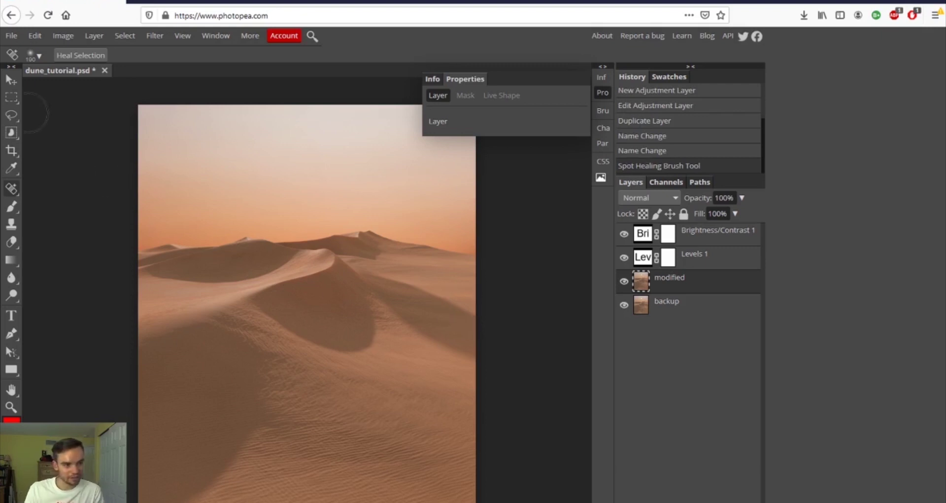
click(11, 79)
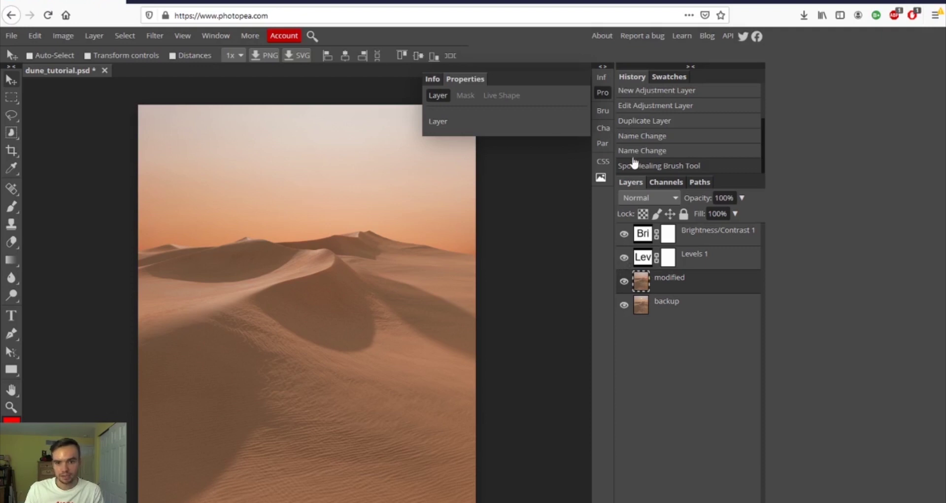
- Add a Curves adjustment layer above modified with a gentle S-shaped RGB curve and remove the curve's white end point
click(663, 497)
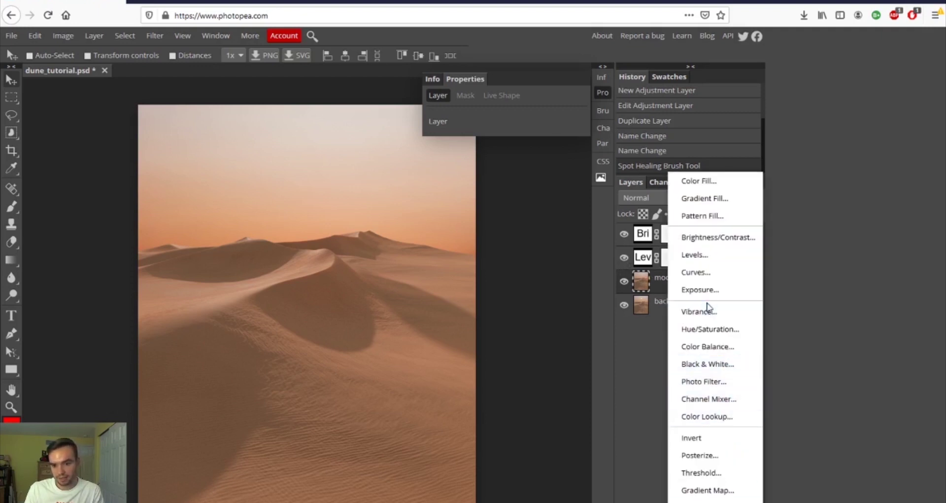
click(708, 275)
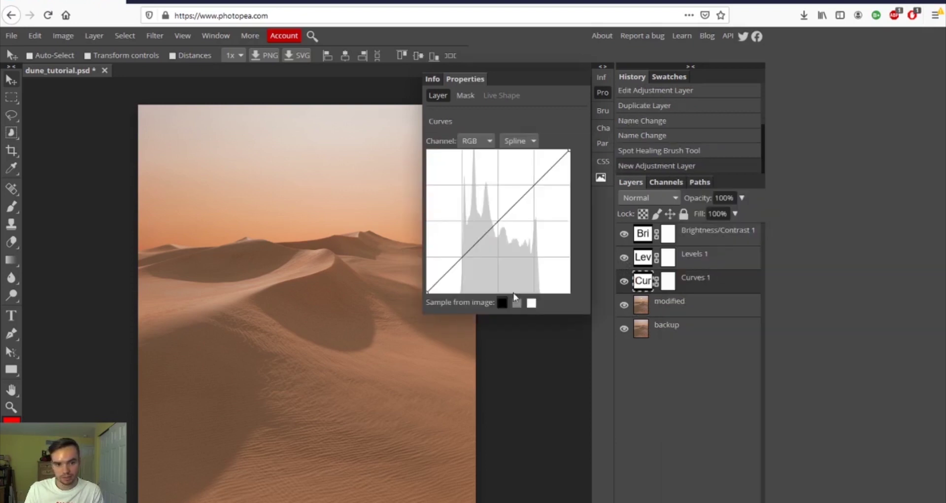
click(427, 292)
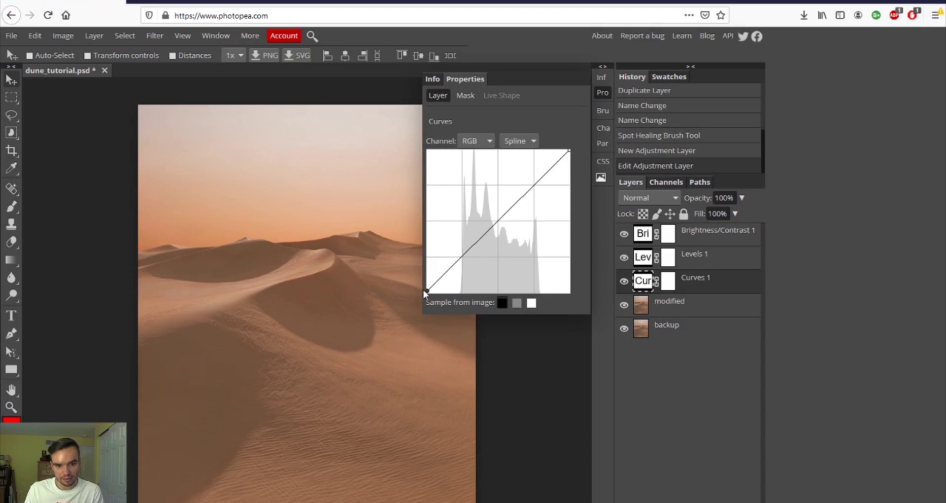
click(498, 221)
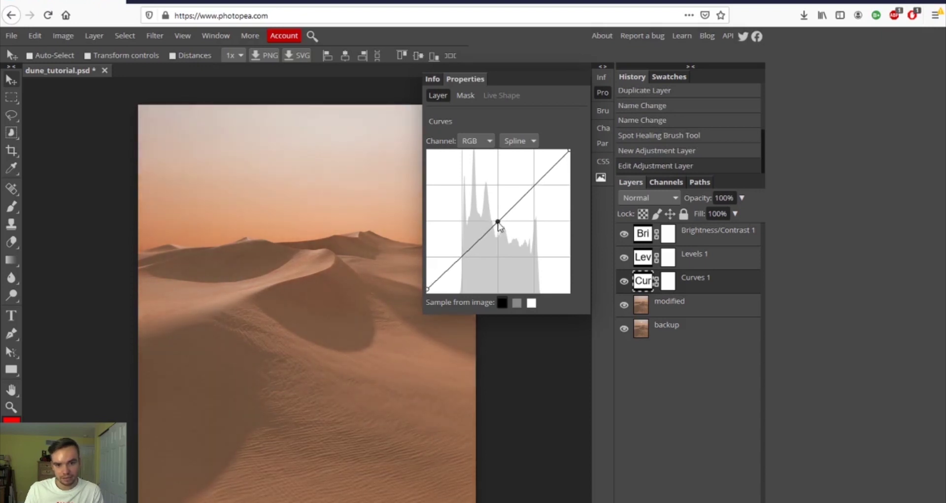
click(463, 258)
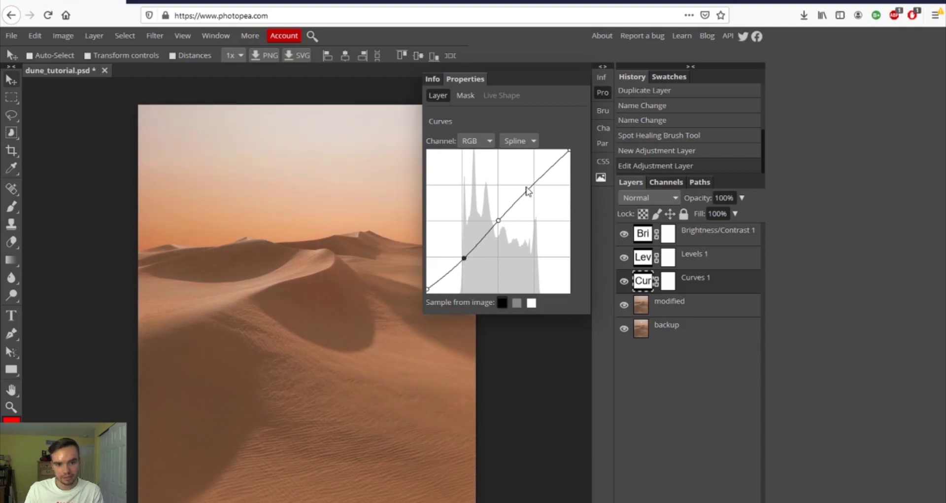
drag(528, 190, 530, 184)
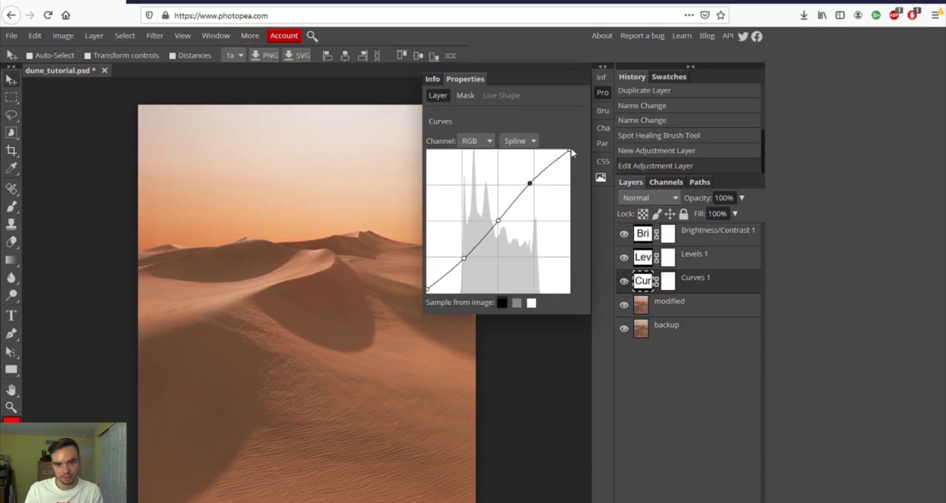
drag(571, 149, 577, 150)
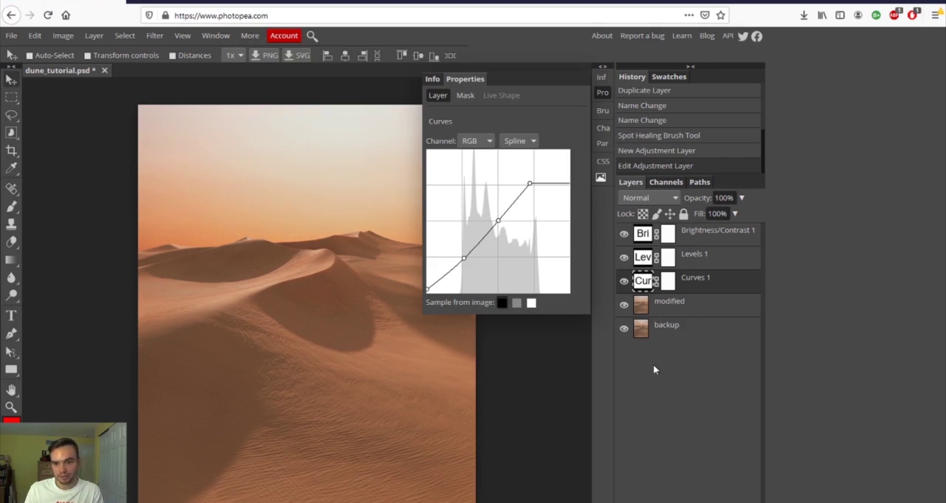
- Compare different opacities for the Curves adjustment layer and reduce its opacity to soften the effect
click(742, 198)
scroll(736, 213, down, 10)
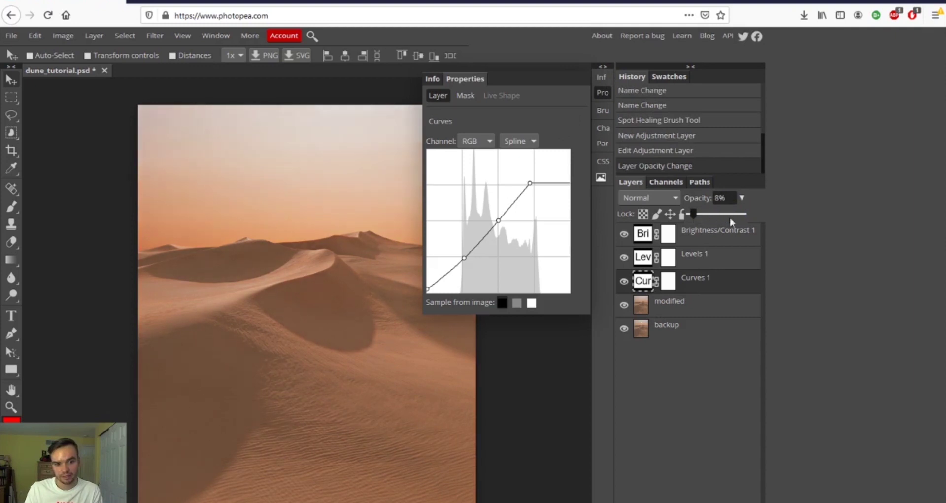
scroll(731, 221, up, 4)
scroll(710, 227, up, 2)
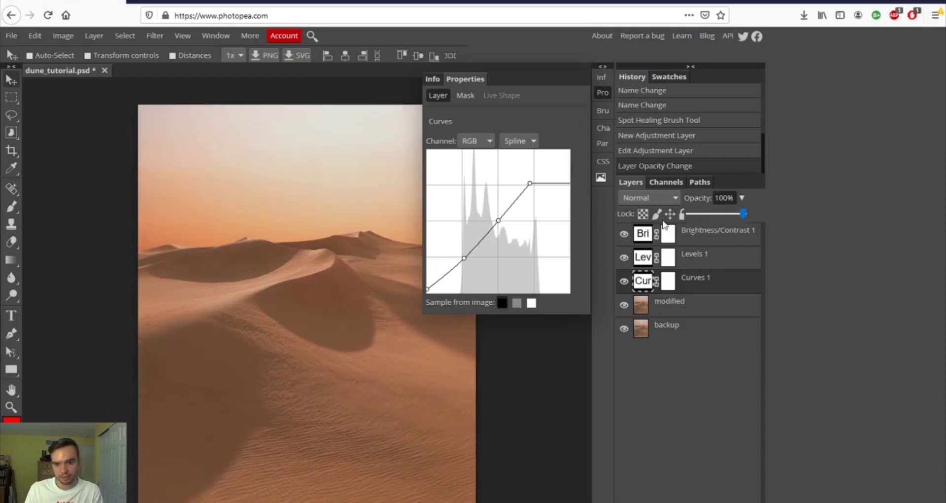
scroll(732, 220, down, 6)
scroll(750, 210, up, 3)
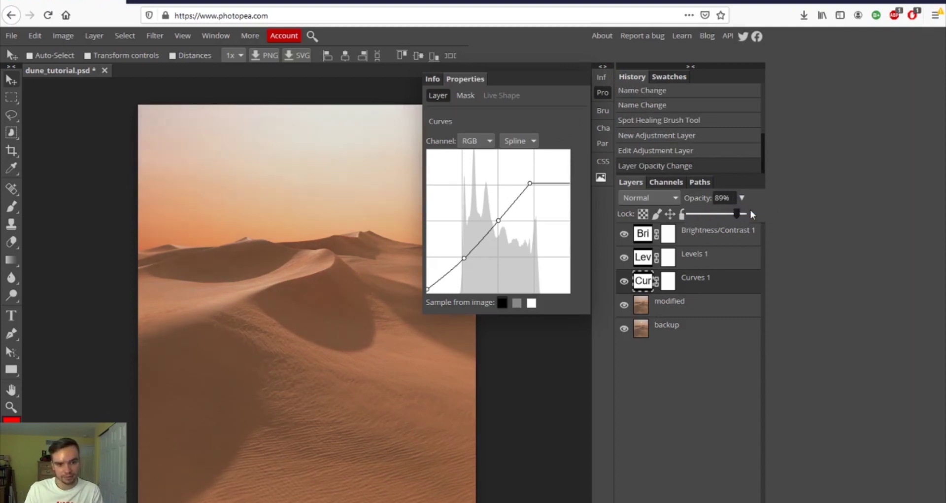
drag(755, 208, 719, 216)
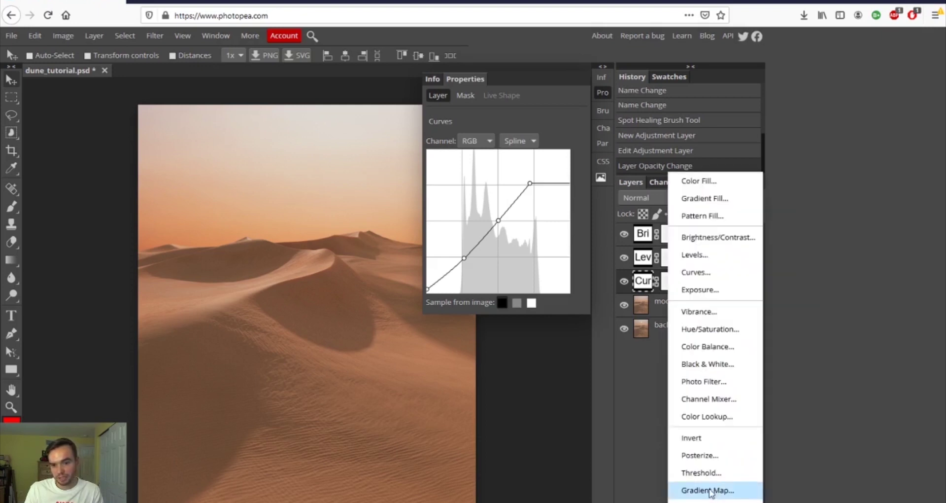
- Add an orange Photo Filter adjustment layer above the Curves layer with 20% density and Preserve Luminosity on
click(706, 380)
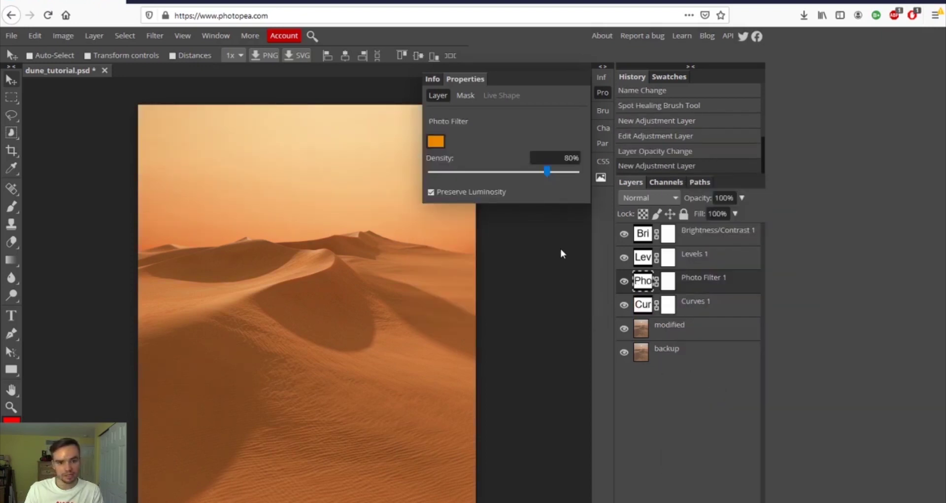
click(436, 147)
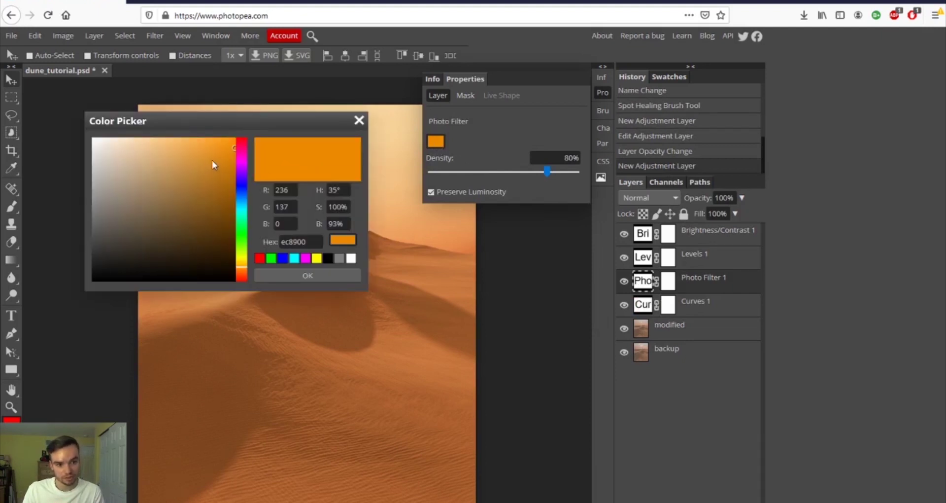
click(166, 186)
click(225, 160)
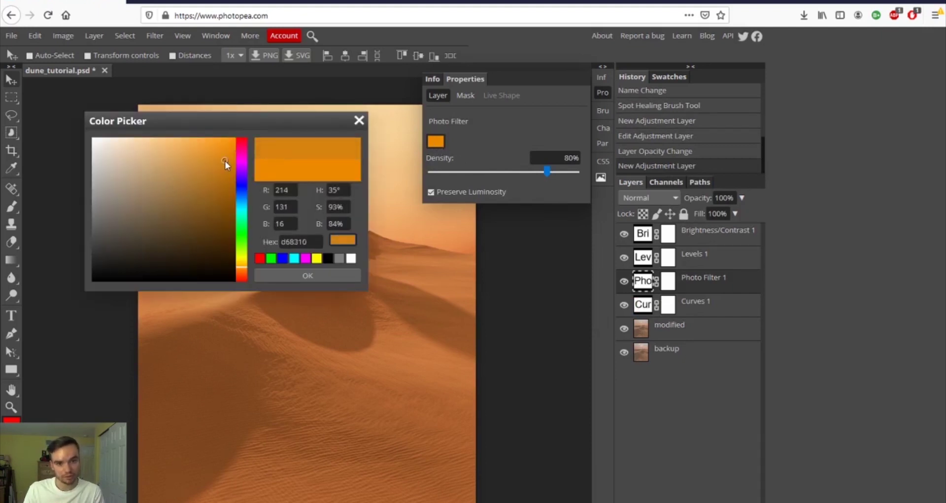
click(359, 120)
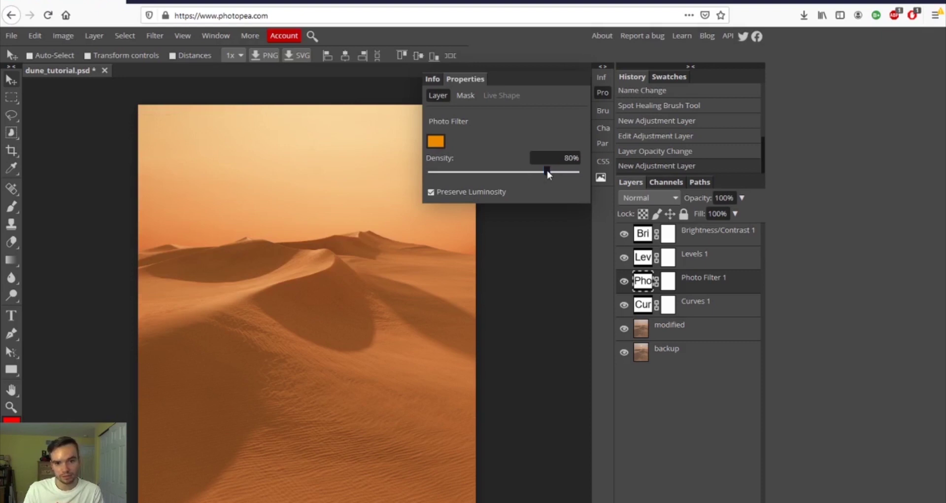
drag(547, 170, 607, 170)
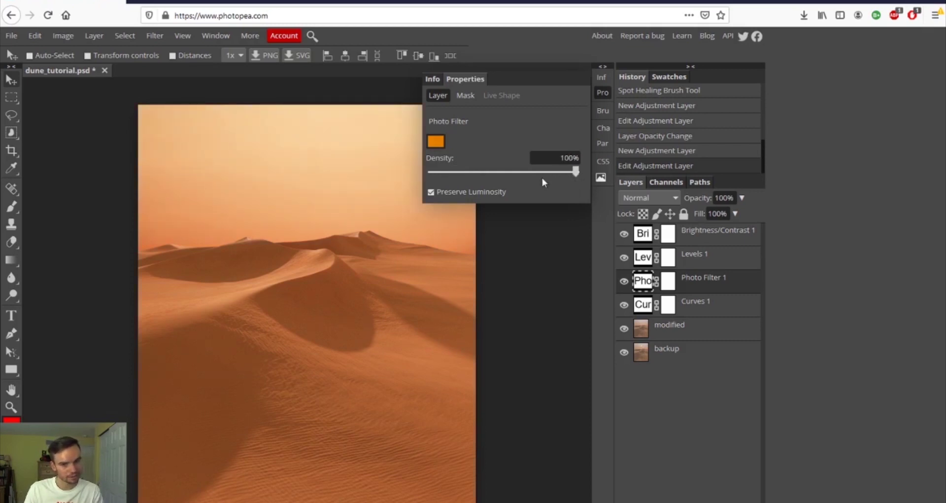
drag(542, 182, 460, 180)
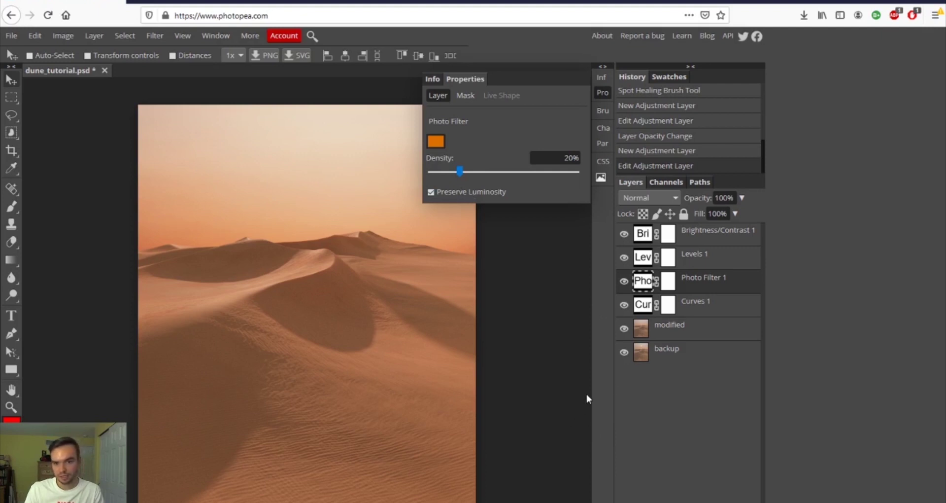
- Add a Color Lookup adjustment layer above the Photo Filter and try the Arabica 12.CUBE and Clayton 33.CUBE LUTs
click(673, 498)
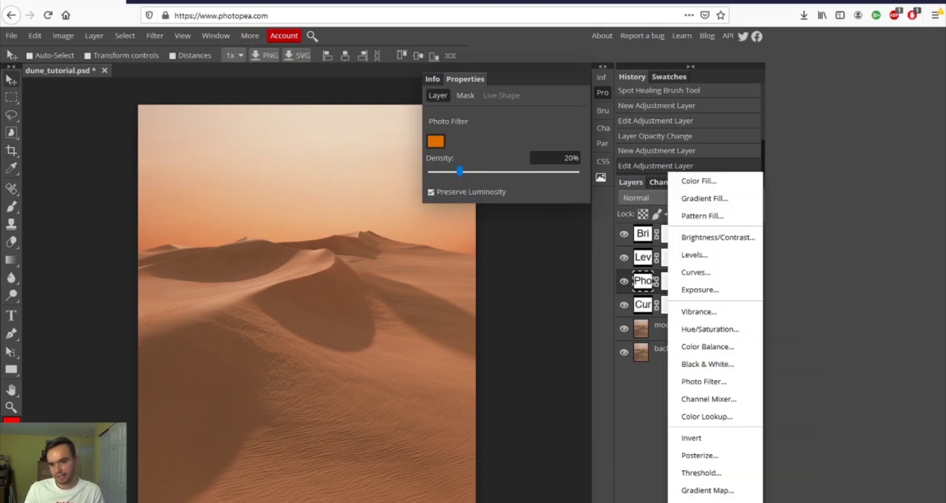
click(723, 416)
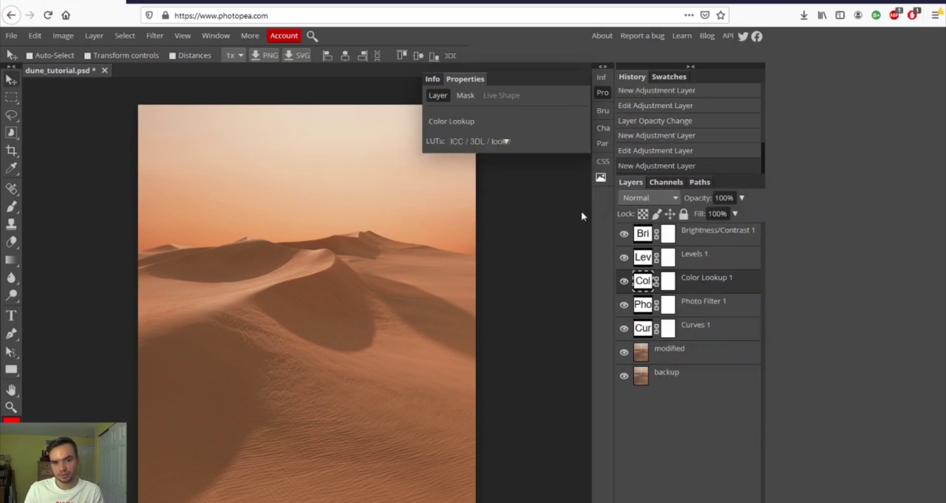
click(457, 140)
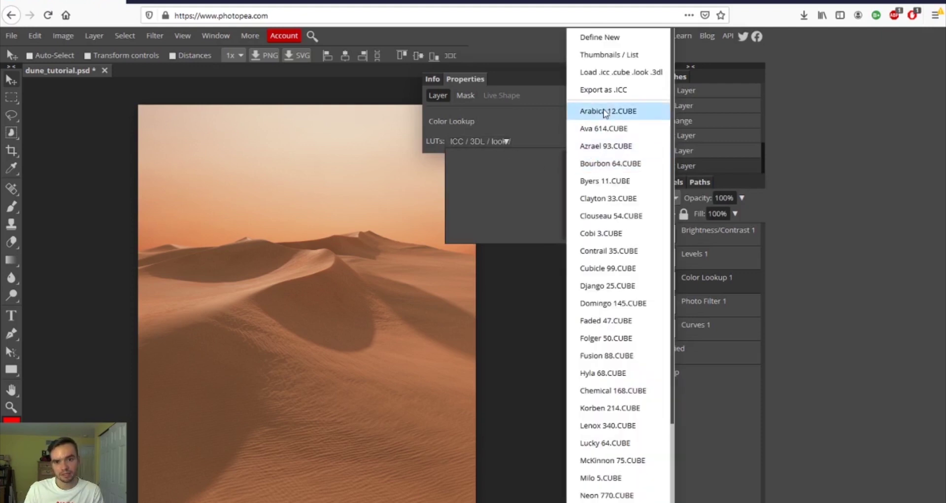
click(603, 113)
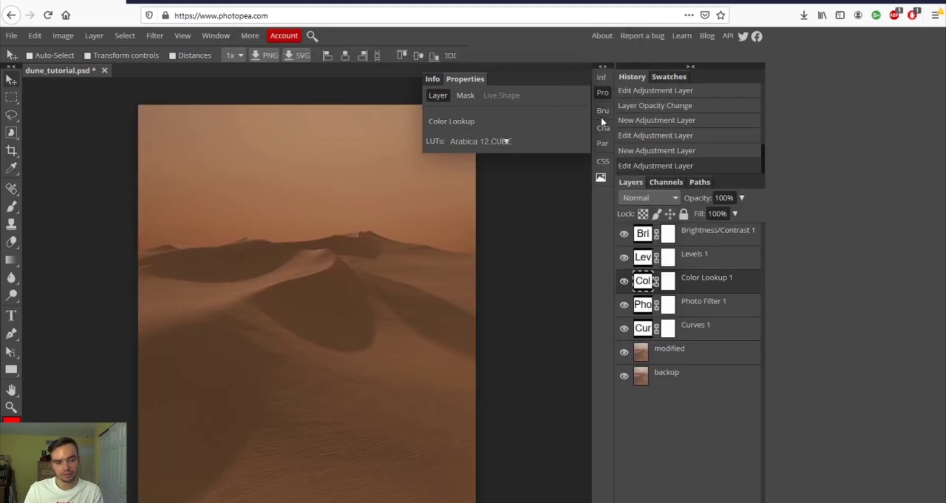
click(510, 140)
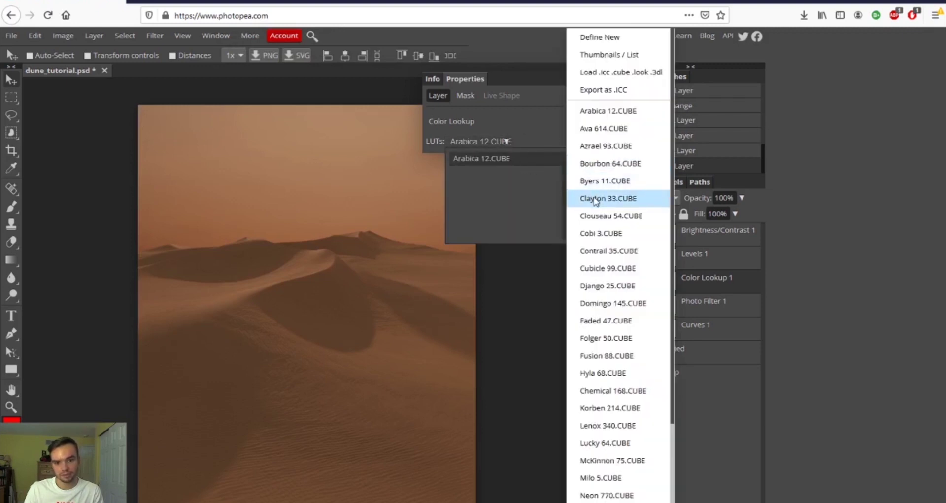
click(593, 197)
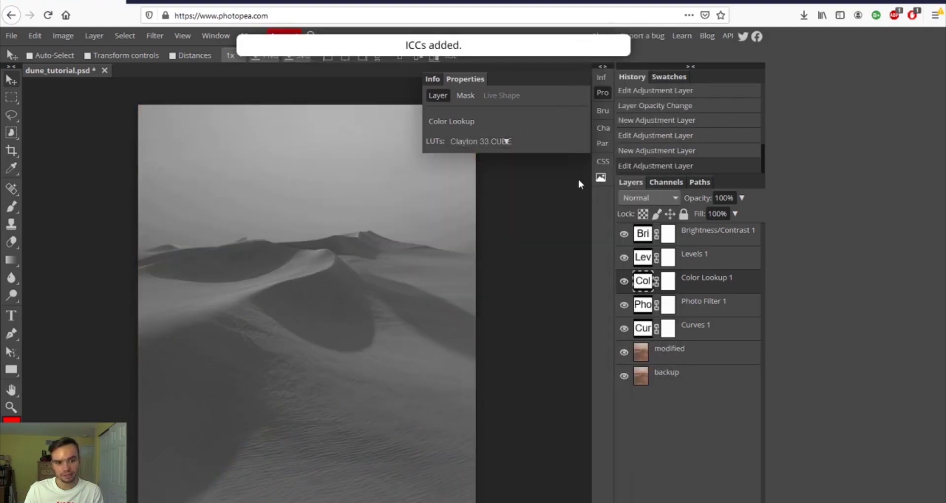
- Load the Teigen 28.CUBE LUT into the Color Lookup adjustment layer in place of Clayton 33.CUBE
click(507, 141)
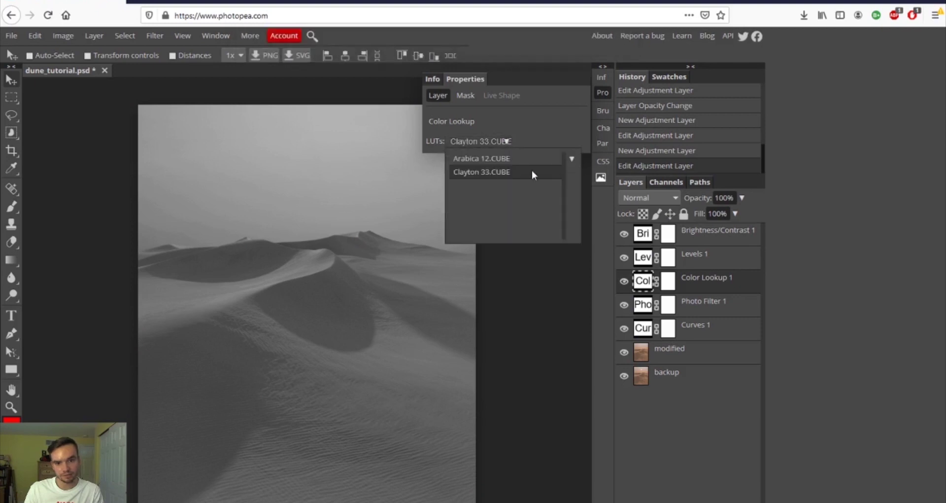
click(572, 159)
scroll(603, 351, down, 6)
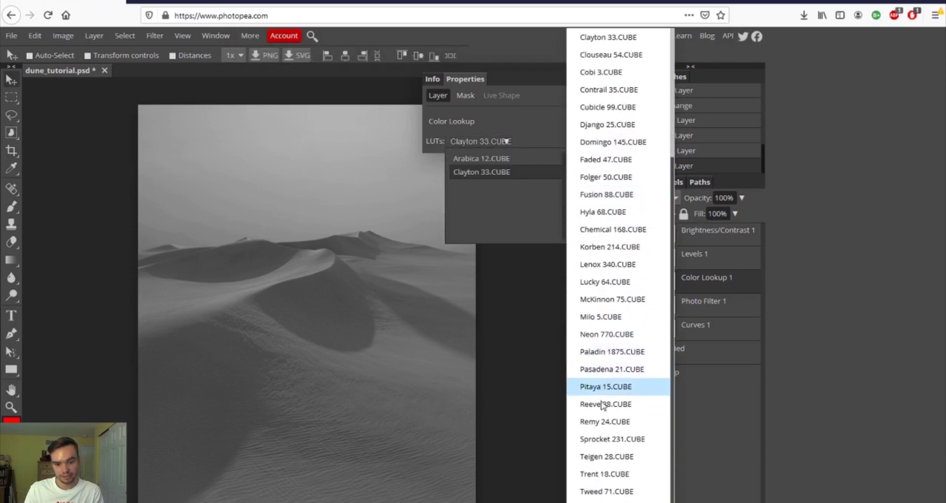
click(605, 455)
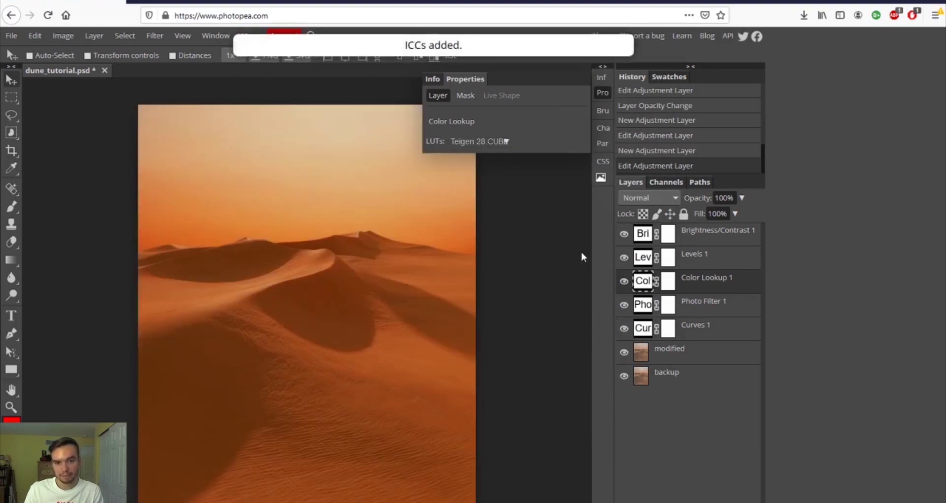
- Reduce the Color Lookup layer's opacity to 5% and compare the image with the layer hidden and shown
click(742, 198)
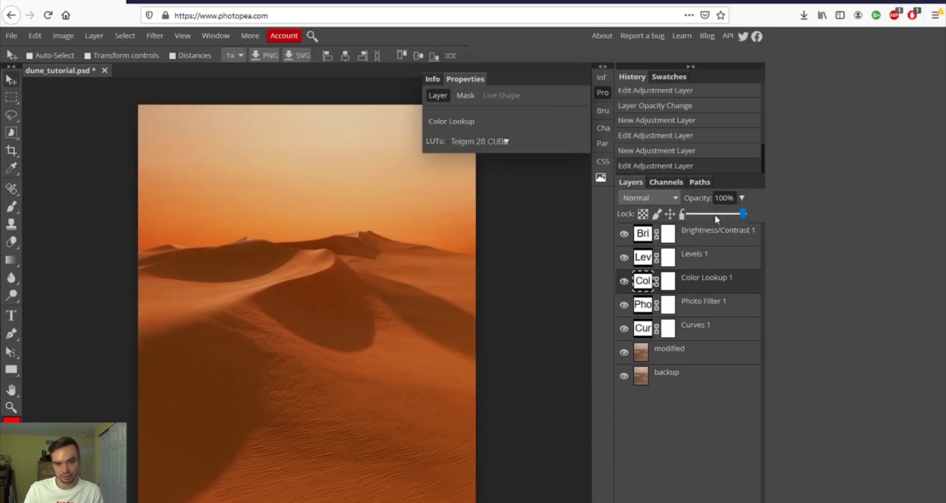
drag(715, 217, 691, 212)
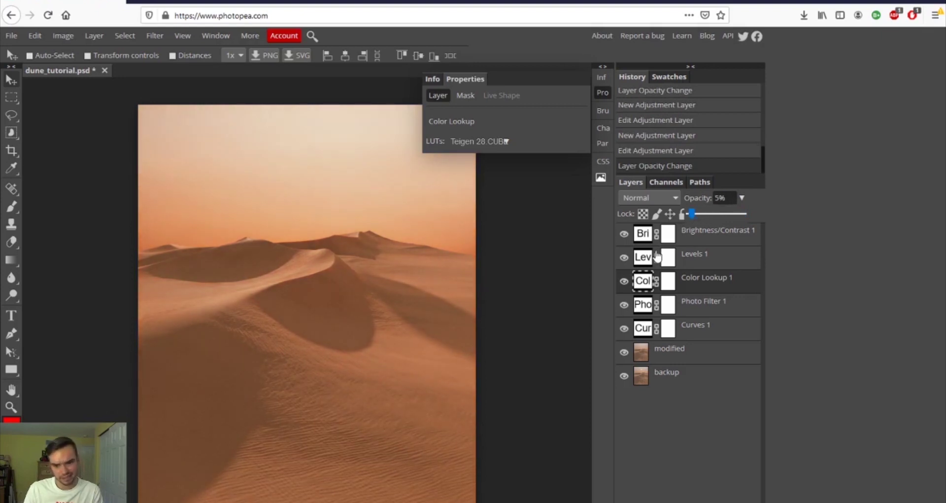
click(624, 281)
click(623, 282)
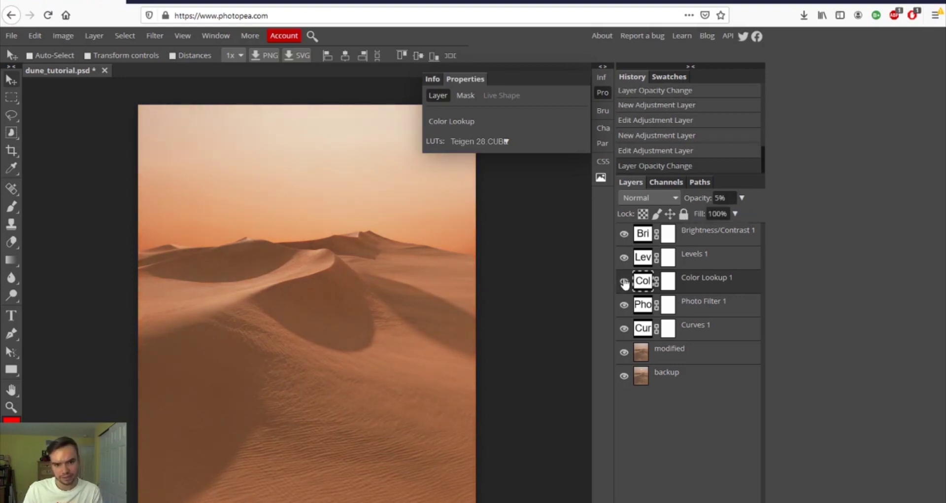
- Group the five adjustment layers from Curves to Brightness/Contrast into a folder and name it adj
click(710, 340)
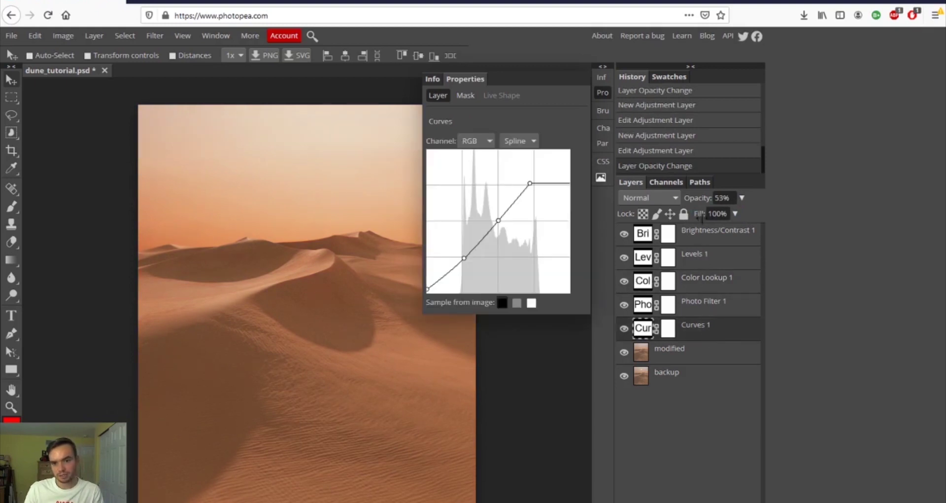
key(ctrl)
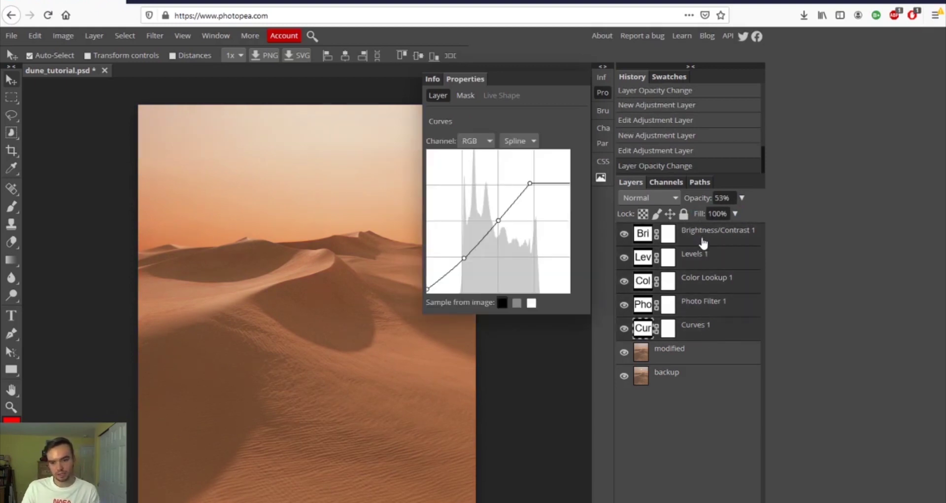
key(ctrl+g)
double_click(670, 229)
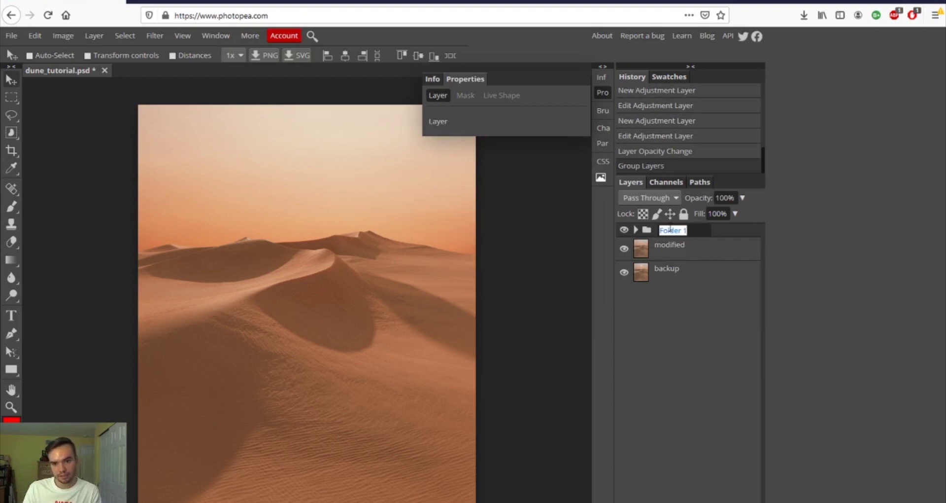
text(adj)
key(Return)
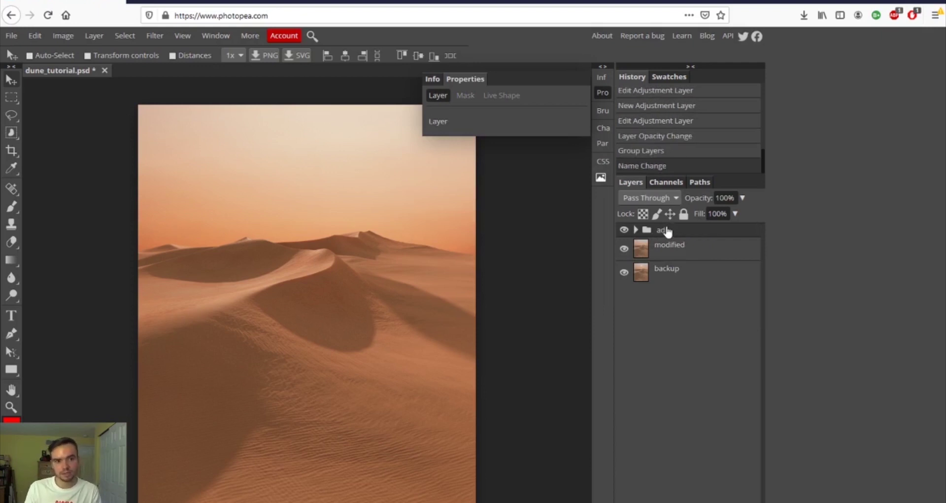
- Compare the image with the adj folder hidden and shown, leaving the folder visible
click(623, 230)
click(624, 230)
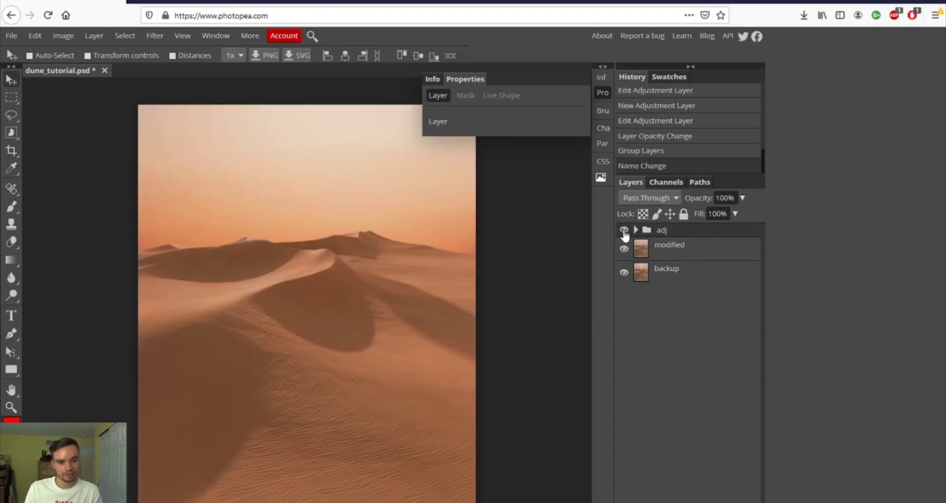
click(624, 231)
click(623, 231)
click(624, 230)
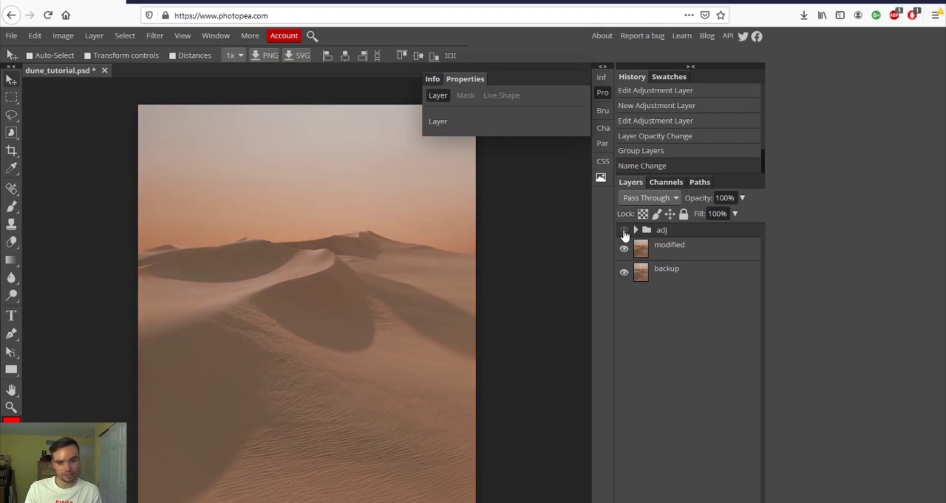
click(623, 230)
click(624, 230)
click(624, 230)
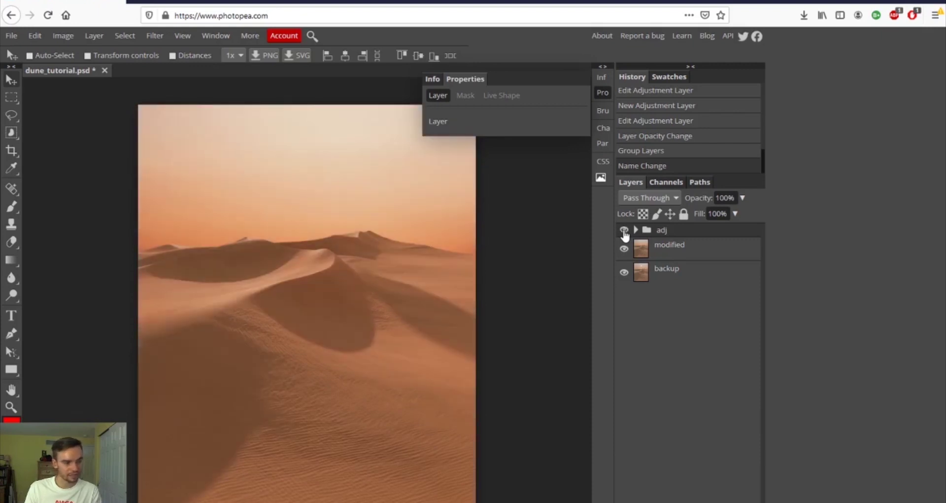
click(623, 230)
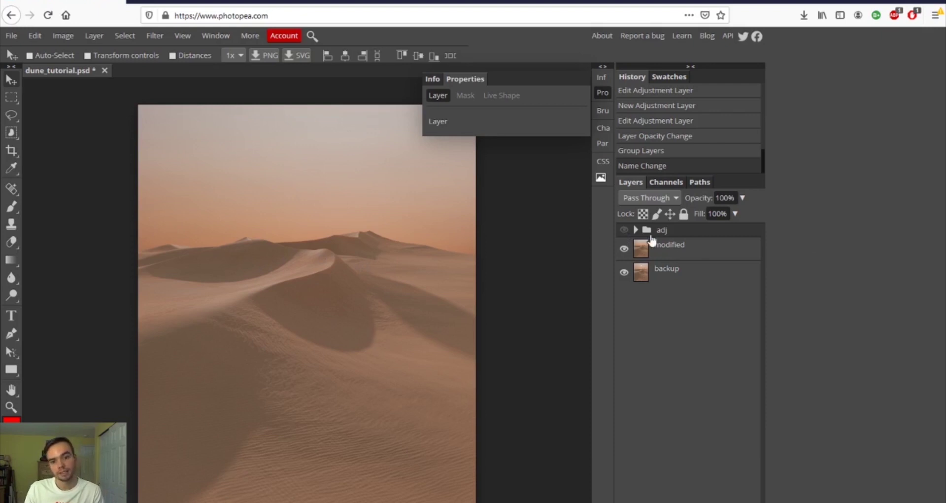
click(623, 230)
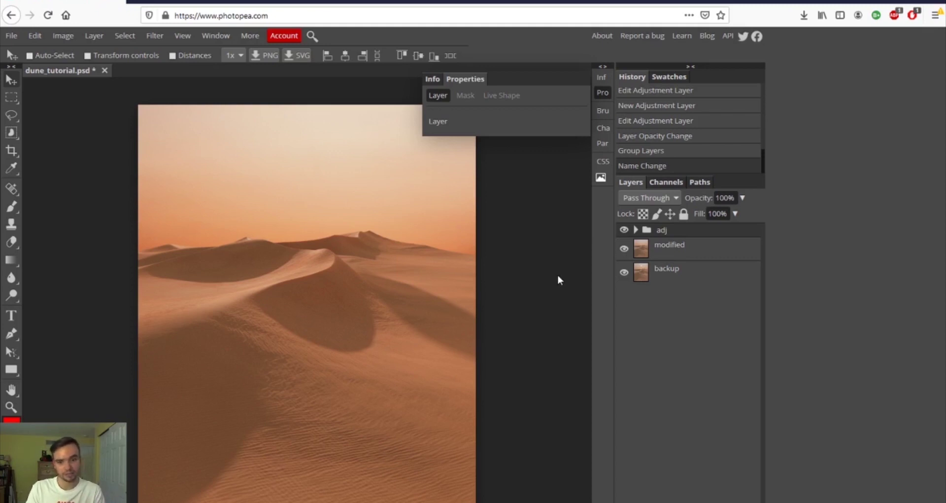
- Review the settings of the Levels, Brightness/Contrast, Color Lookup and Photo Filter layers inside the adj folder, keeping the filter density at 20%
click(635, 229)
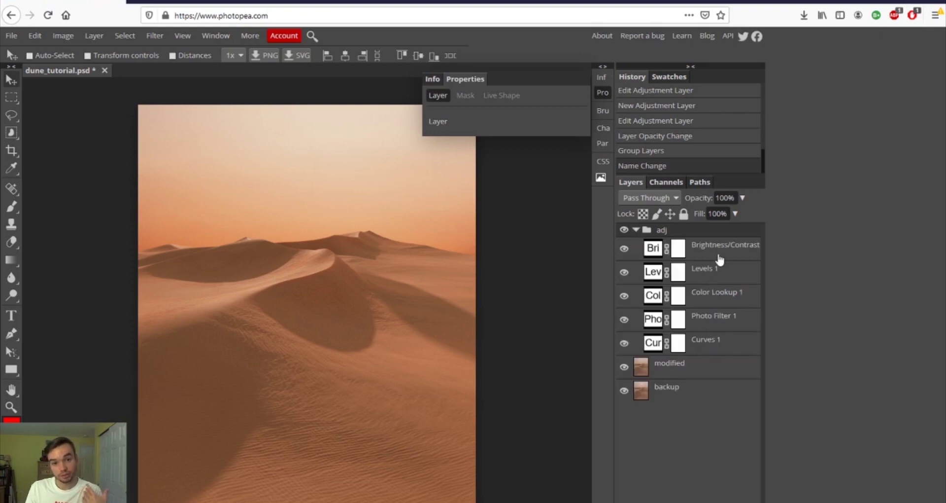
click(716, 285)
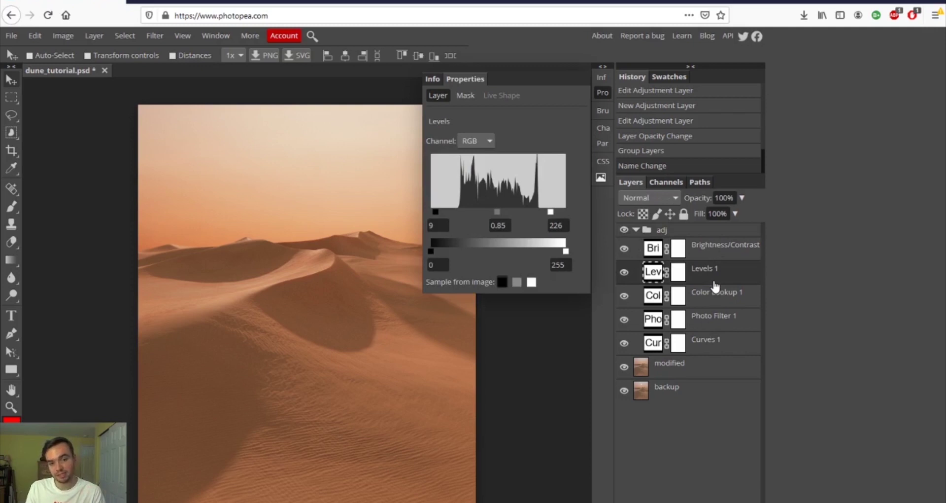
click(712, 255)
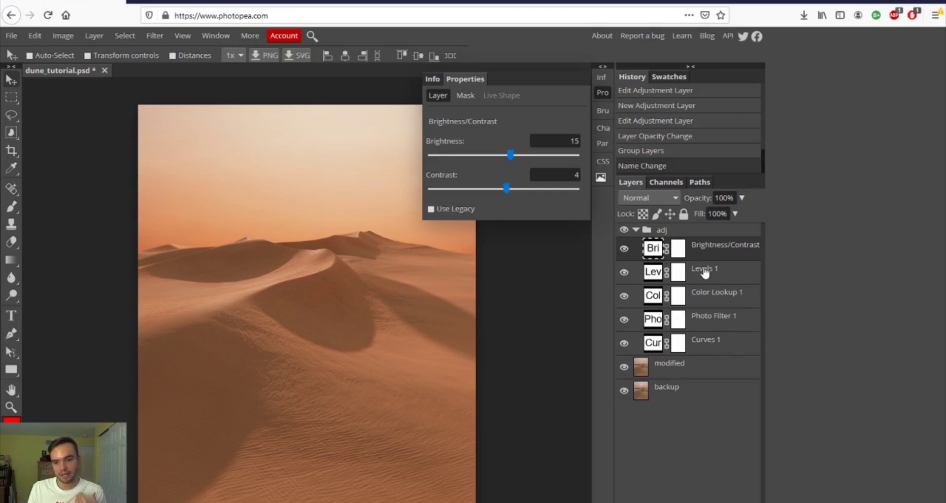
click(720, 298)
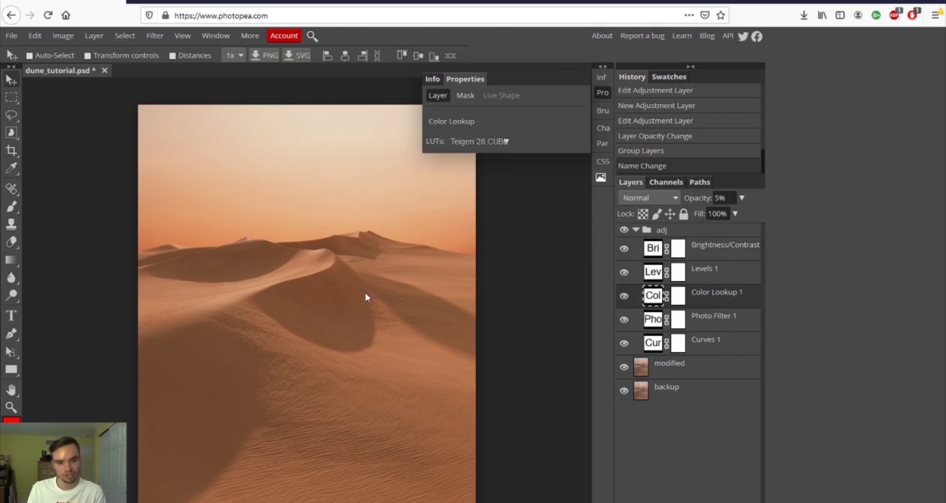
click(694, 320)
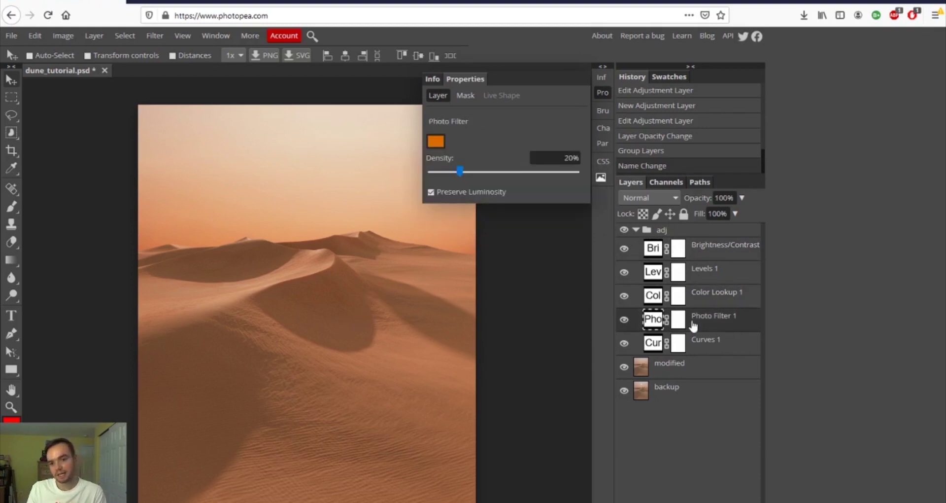
drag(466, 173, 460, 174)
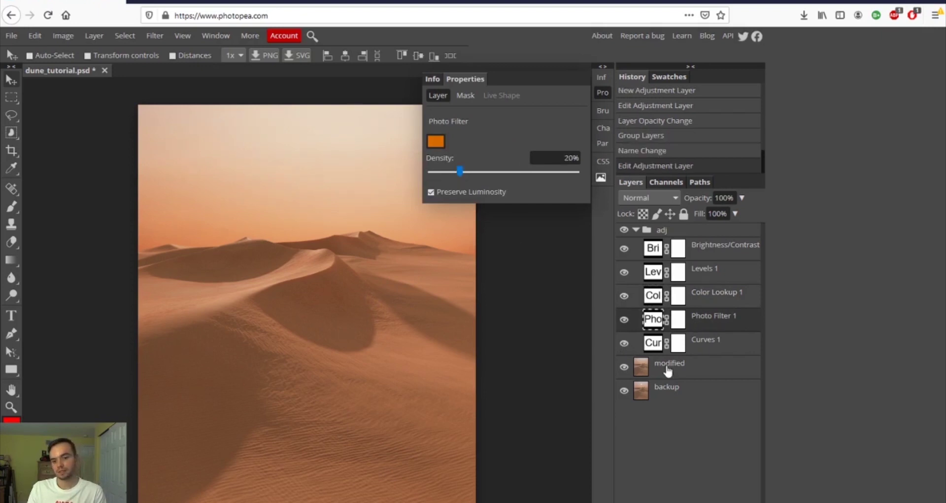
- Add a highlight point near the white end of the Curves layer's RGB curve, then collapse the adj folder
click(711, 353)
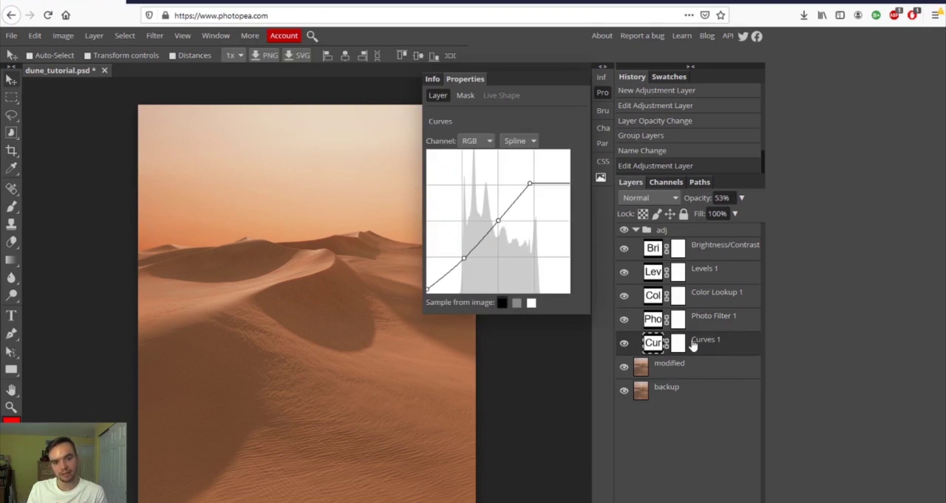
click(572, 183)
drag(561, 158, 575, 152)
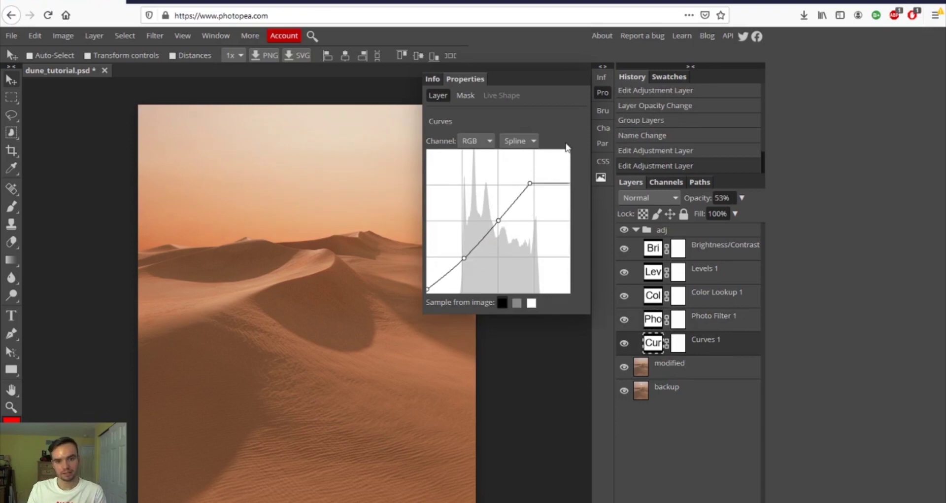
click(563, 158)
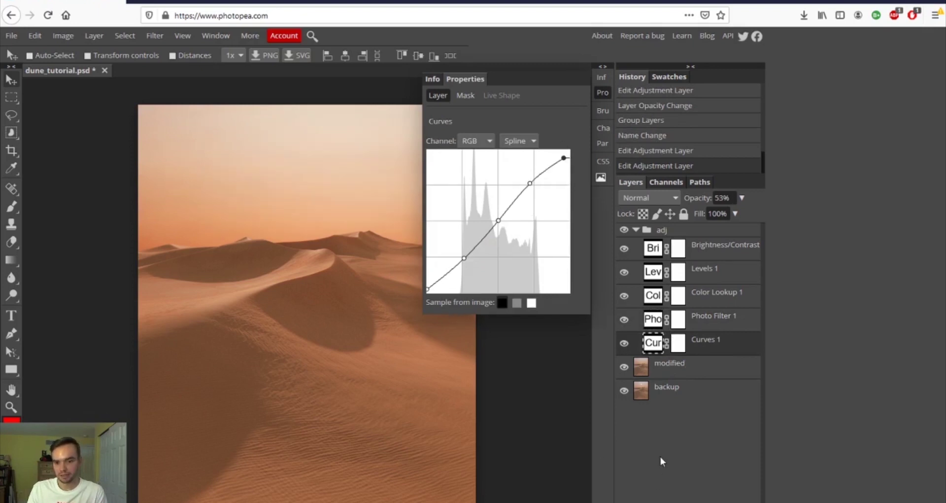
click(634, 230)
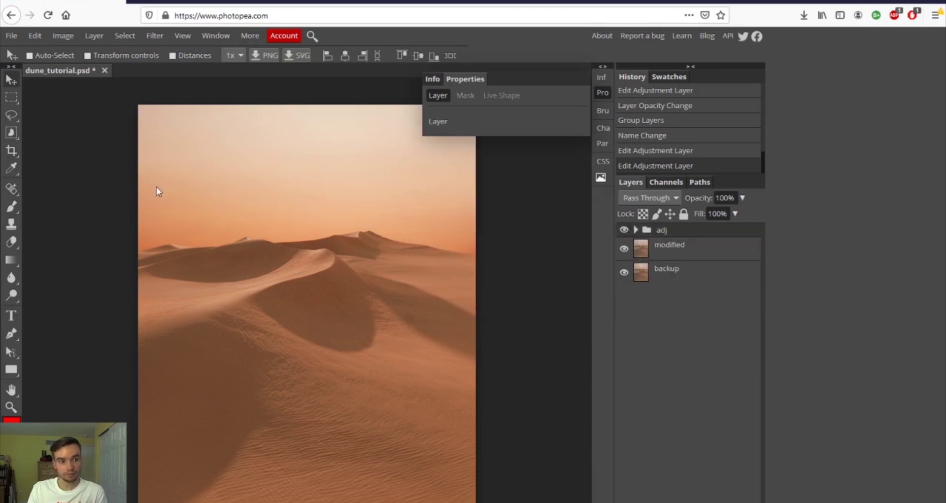
- Try to open the Filter Gallery for the adj folder, then select the modified layer
click(146, 35)
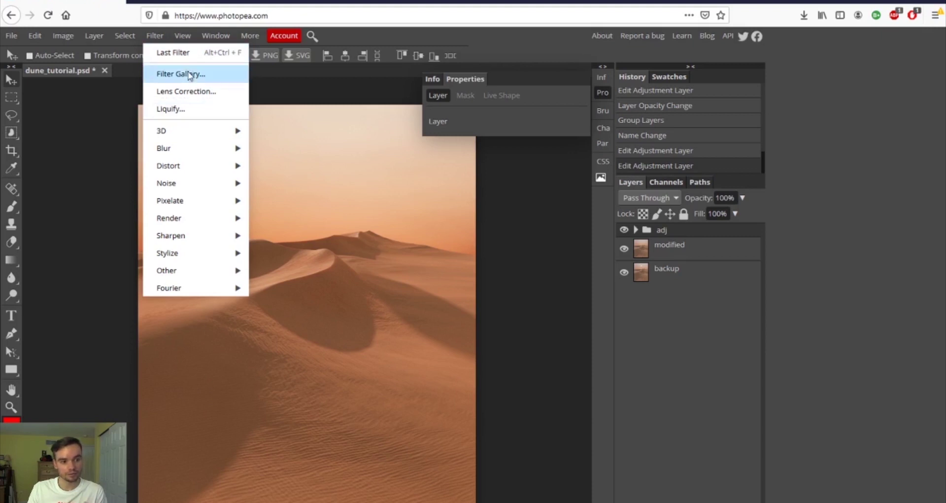
click(222, 75)
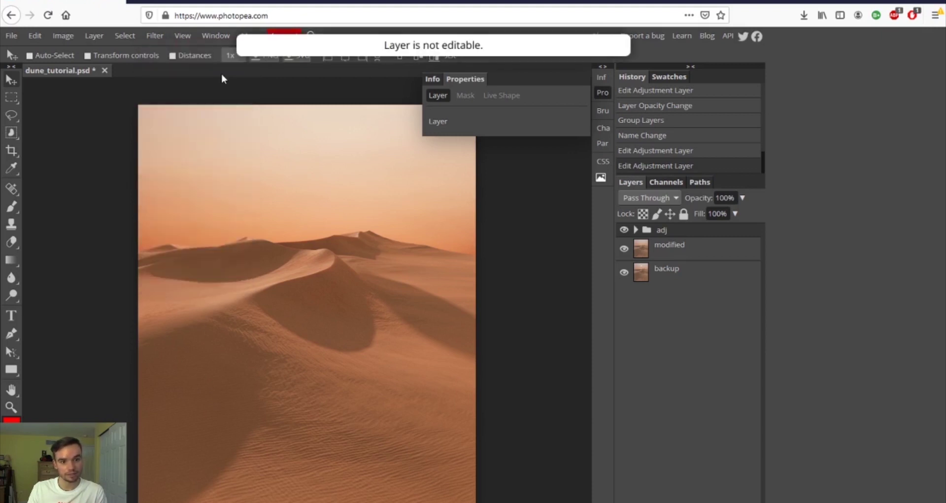
click(680, 254)
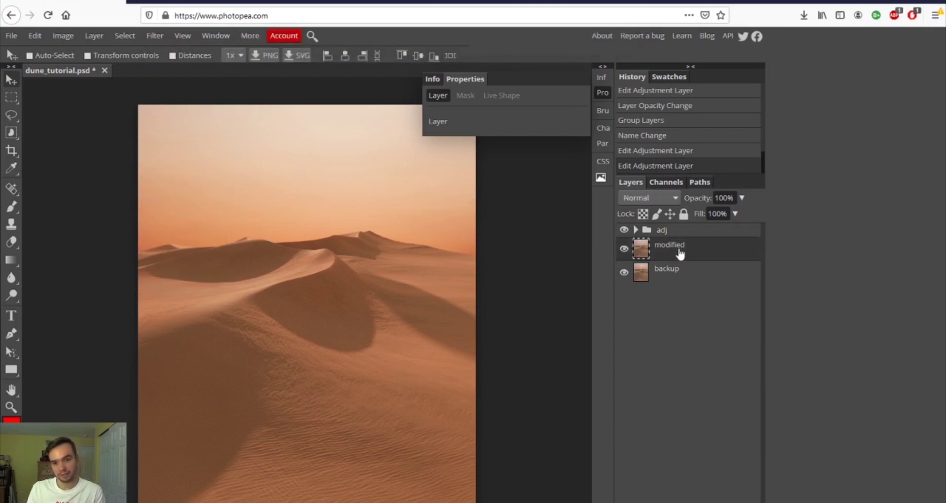
- Duplicate the modified layer together with its five adjustment layers and merge the copies into a single layer
click(635, 230)
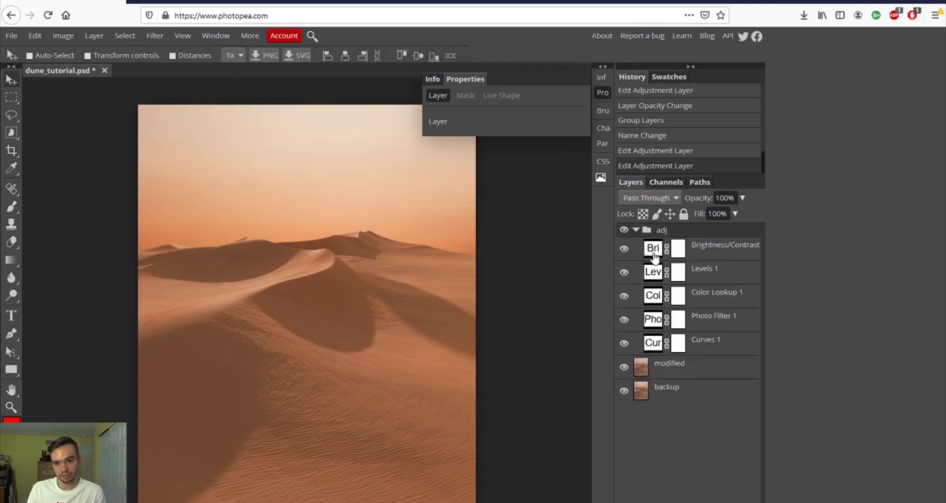
click(695, 350)
click(692, 369)
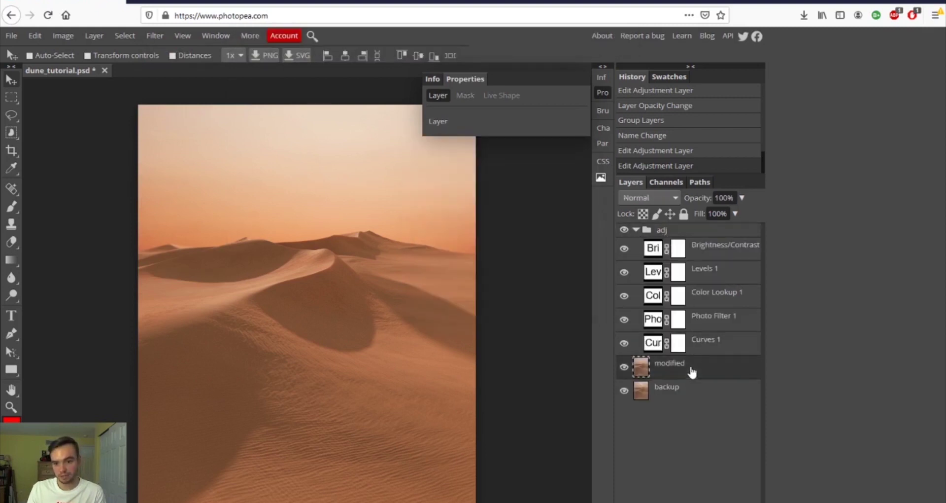
shift+click(707, 252)
key(ctrl+j)
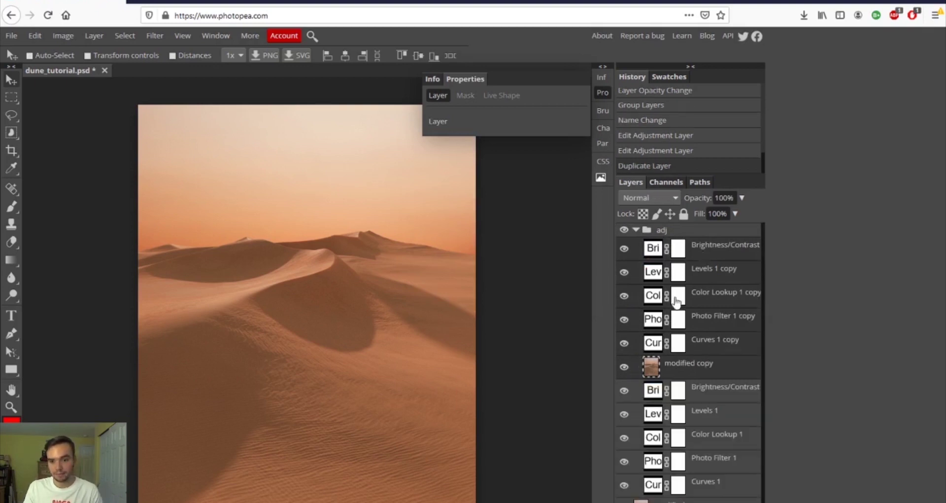
right_click(682, 367)
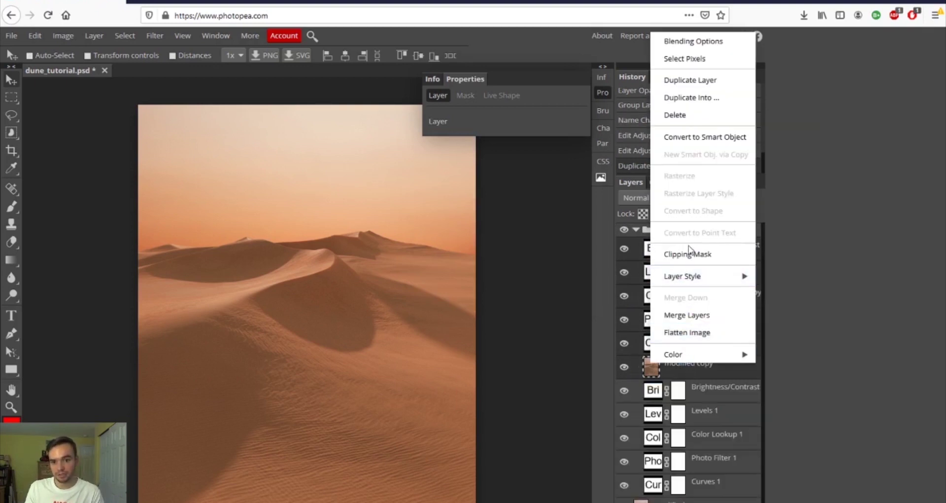
click(702, 315)
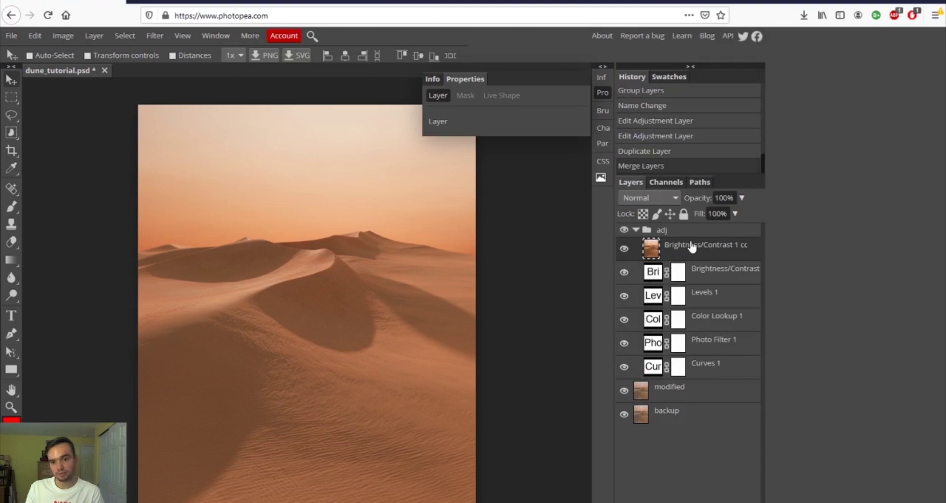
- Rename the merged layer adjusted, move it out above the adj folder, and collapse the folder
double_click(692, 246)
text(adjusted)
key(Return)
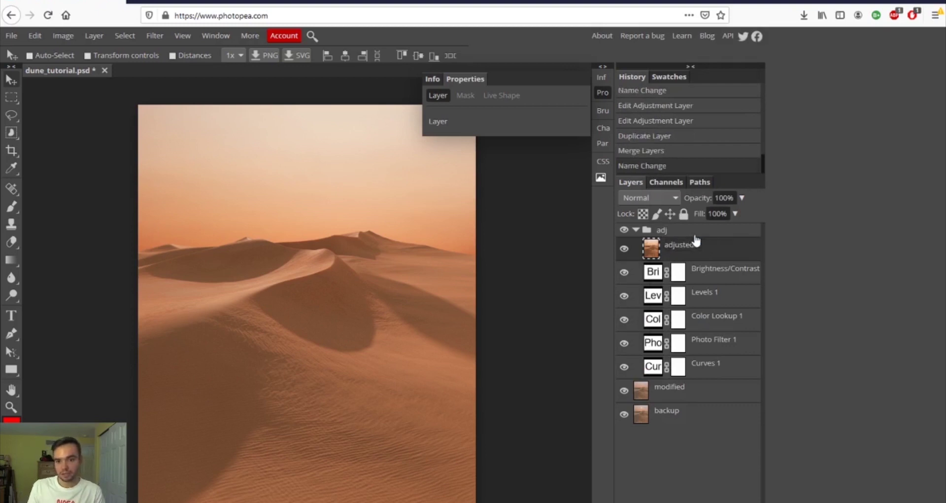
drag(697, 242, 665, 233)
click(636, 253)
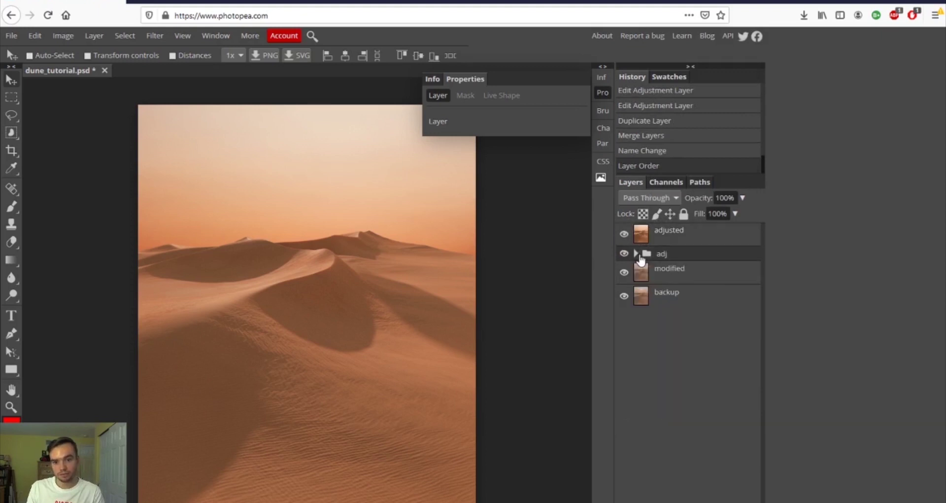
- Open the Filter Gallery on the adjusted layer and close it without applying a filter
click(695, 244)
click(154, 35)
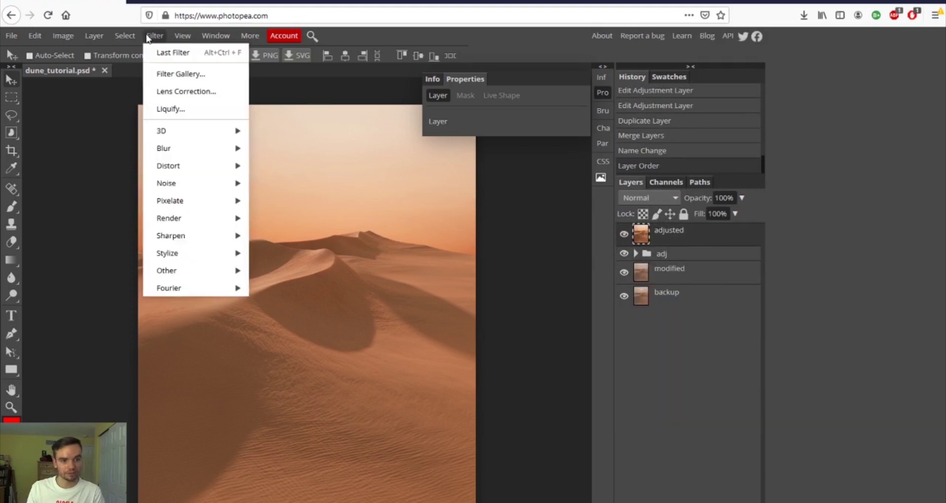
click(183, 74)
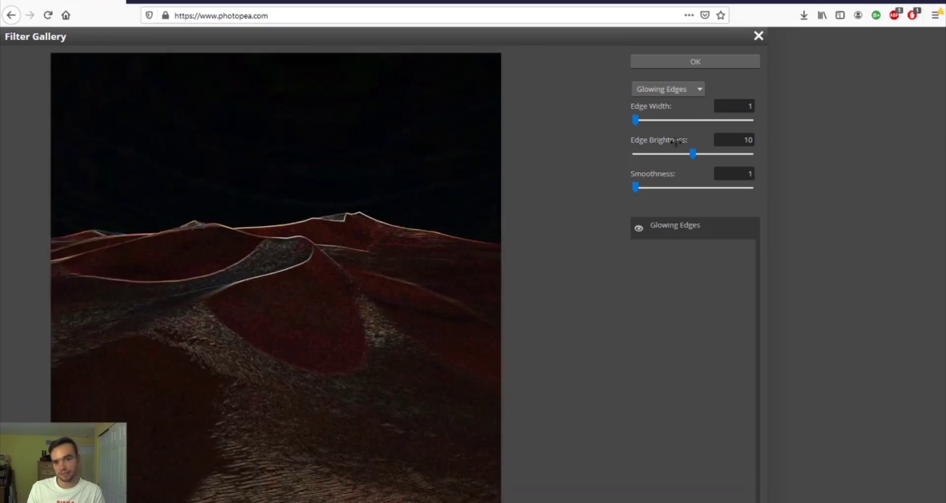
click(759, 37)
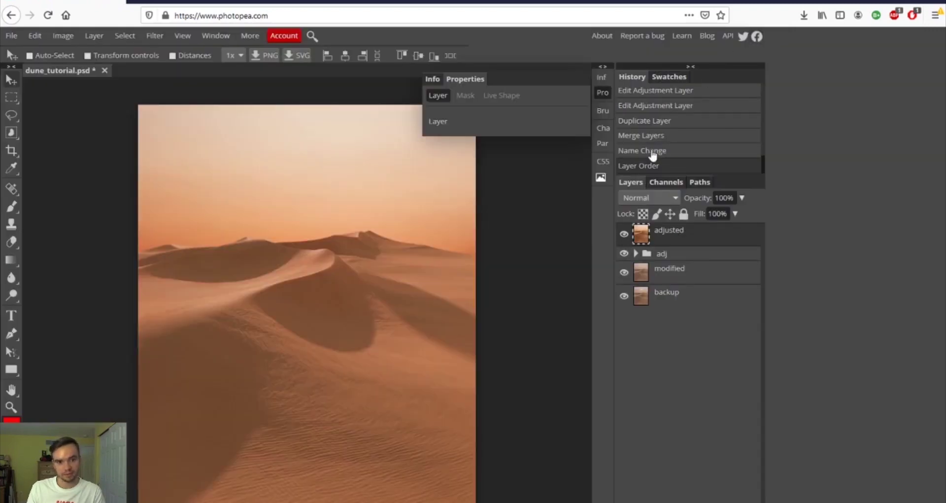
- Look through the filters available for the adjusted layer
click(162, 37)
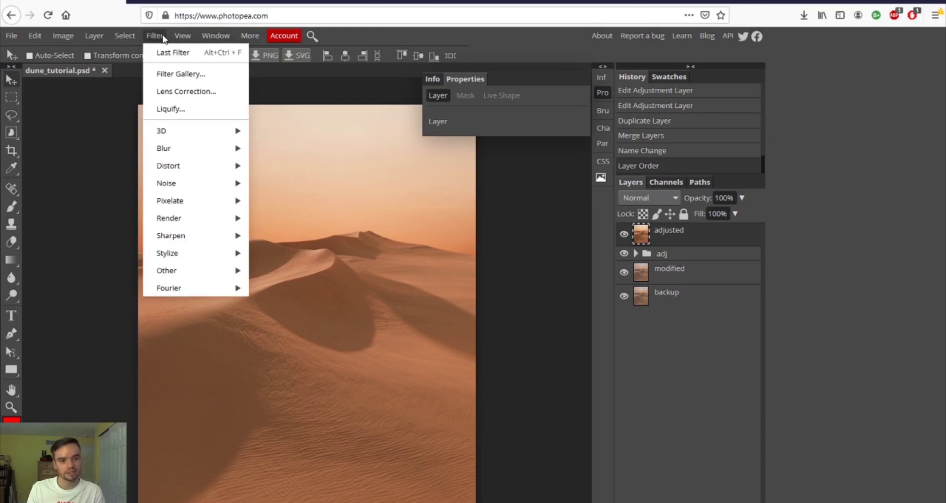